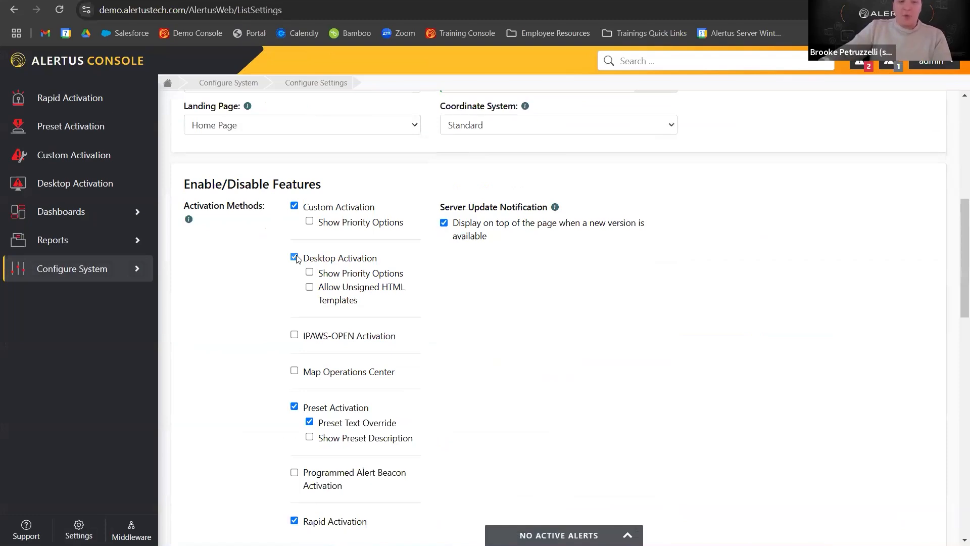
Disable the Desktop Activation and Rapid Activation methods and save the console settings
scroll(293, 465, "down", 1)
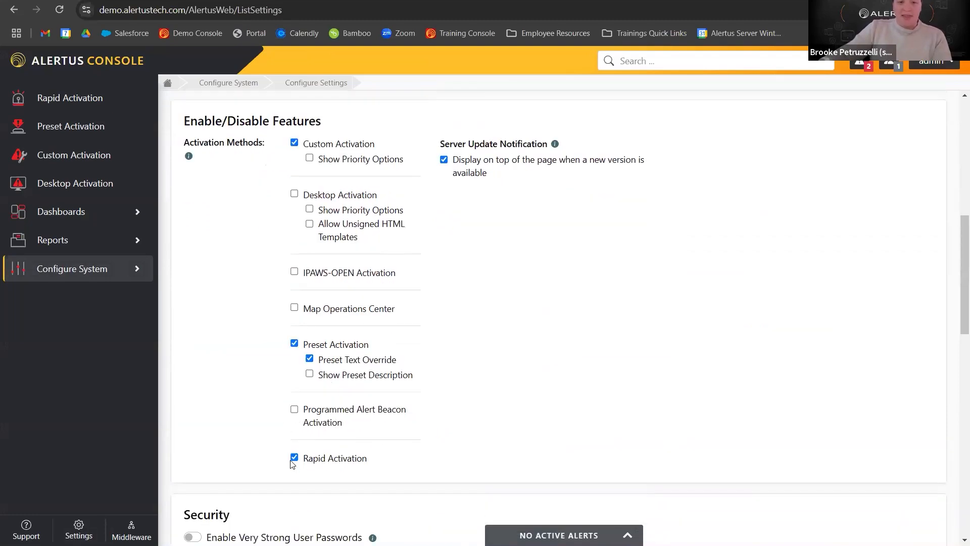
scroll(649, 381, "down", 15)
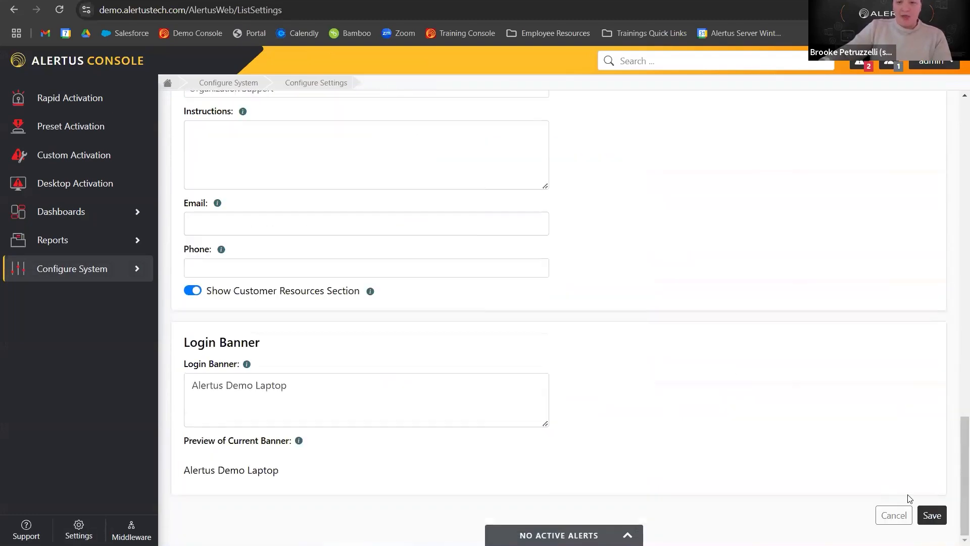
left_click(932, 515)
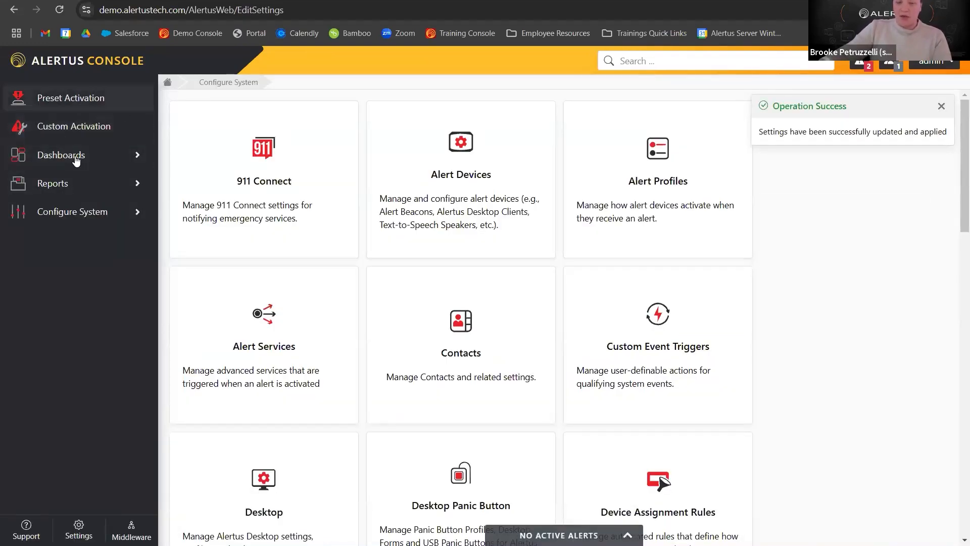
Reopen the console settings and enable the Desktop Activation method again
left_click(78, 528)
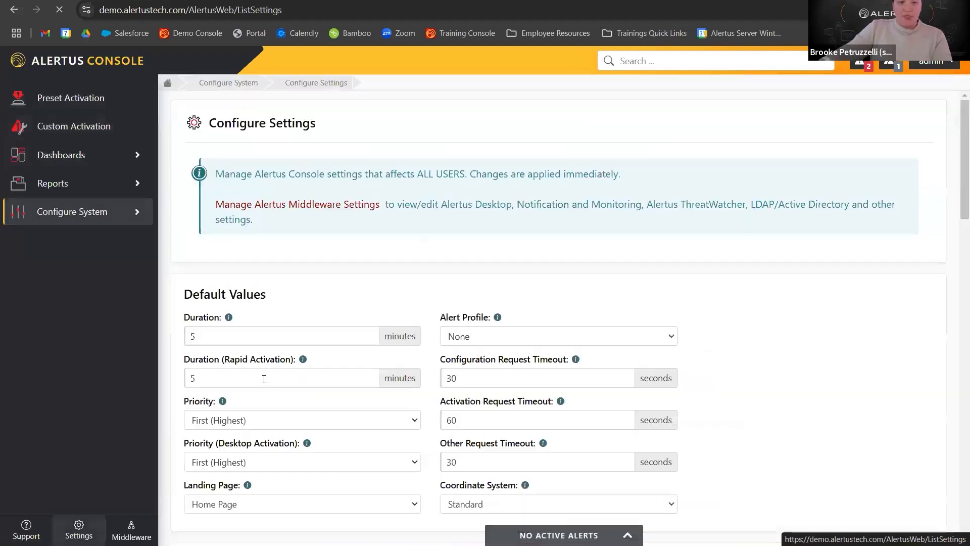
scroll(264, 379, "down", 4)
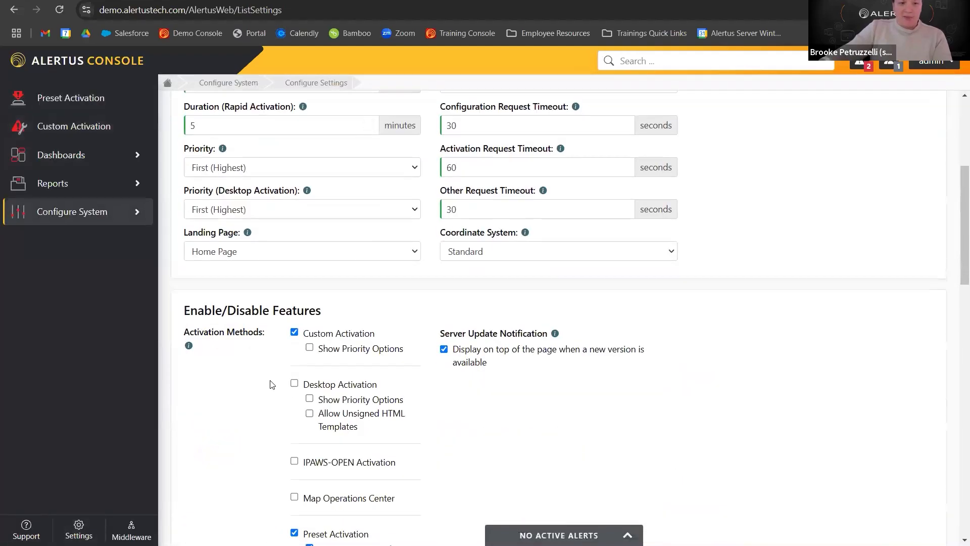
left_click(381, 386)
scroll(353, 404, "down", 5)
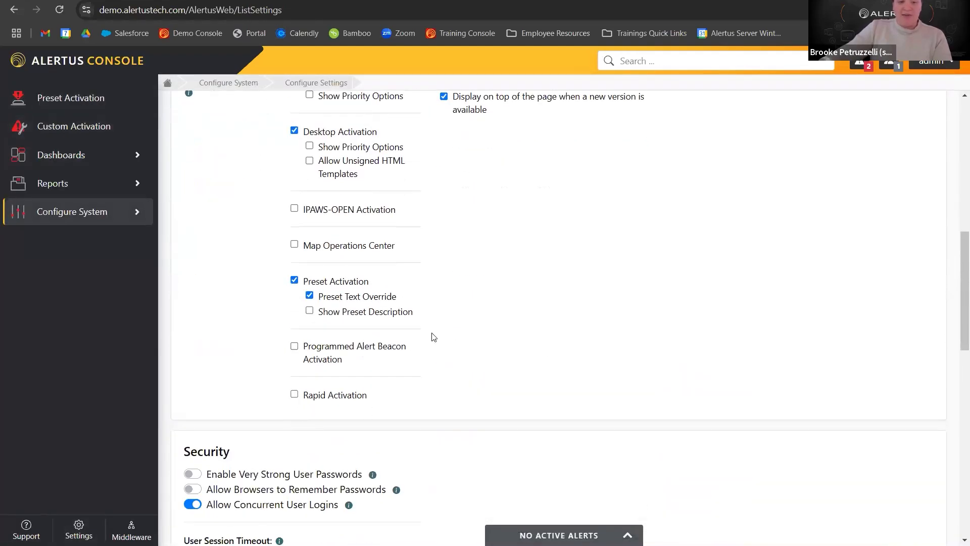
Enable the Rapid Activation method again and save the console settings
scroll(433, 327, "up", 4)
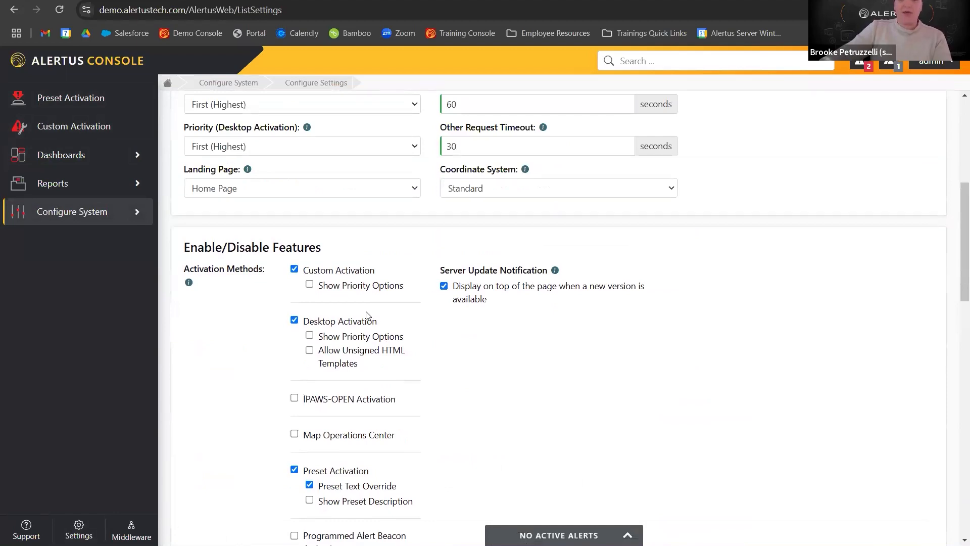
scroll(451, 371, "up", 2)
scroll(487, 347, "down", 8)
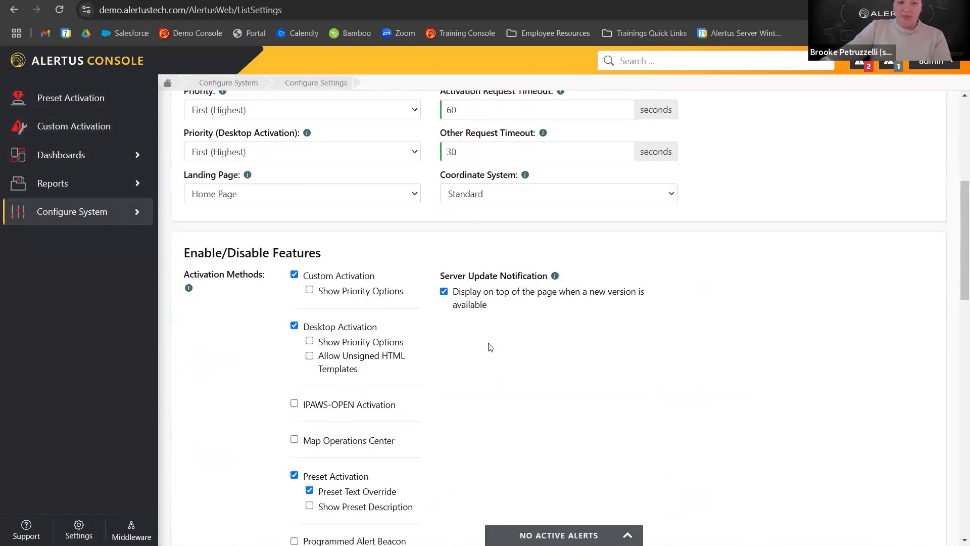
scroll(452, 344, "down", 1)
scroll(457, 348, "up", 15)
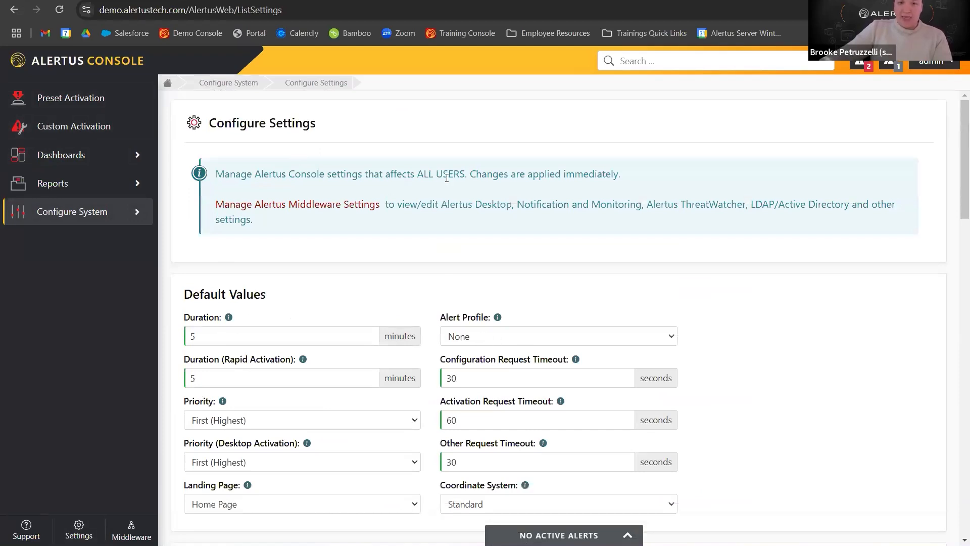
left_click_drag(464, 174, 414, 174)
left_click(511, 198)
scroll(791, 284, "down", 15)
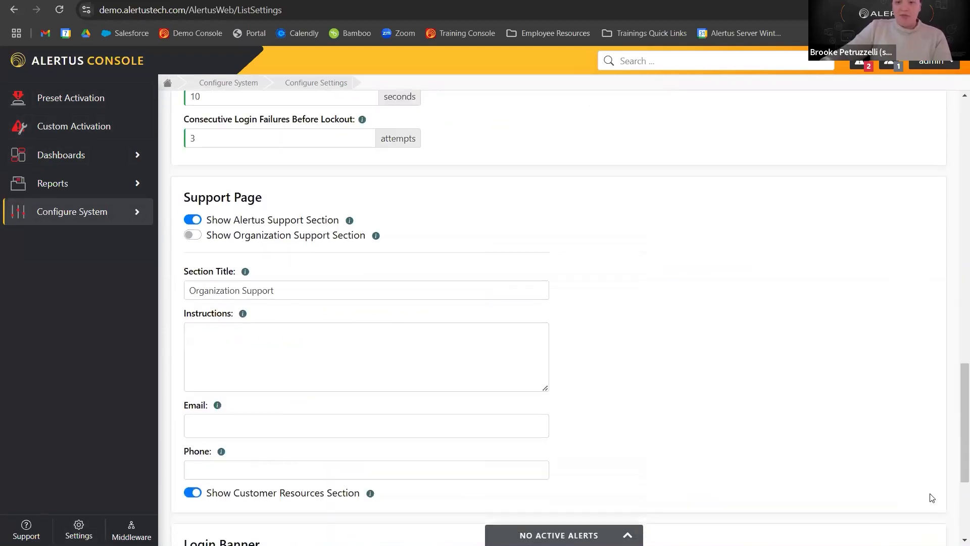
left_click(936, 521)
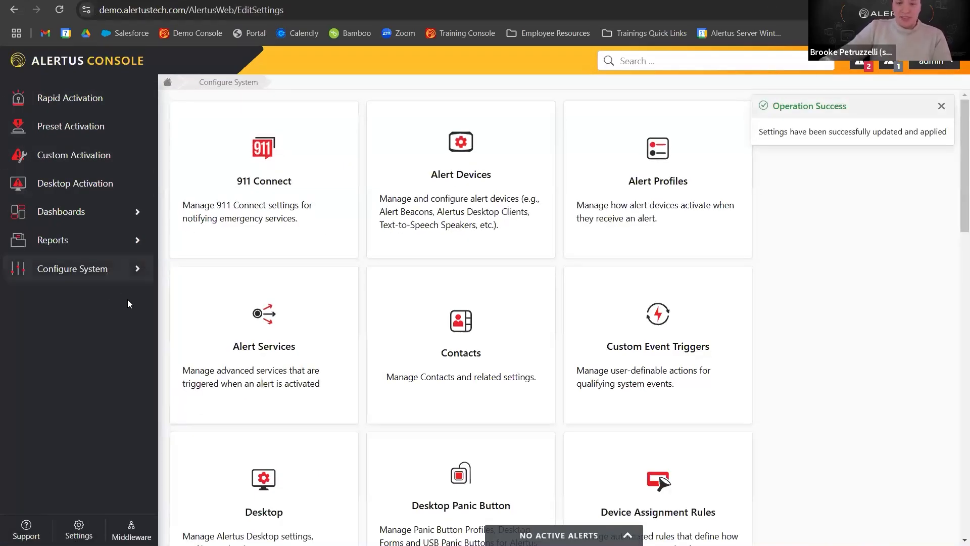
Open the Users and Access Rights configuration and review its Users, User Roles and User Restrictions sections
left_click(109, 280)
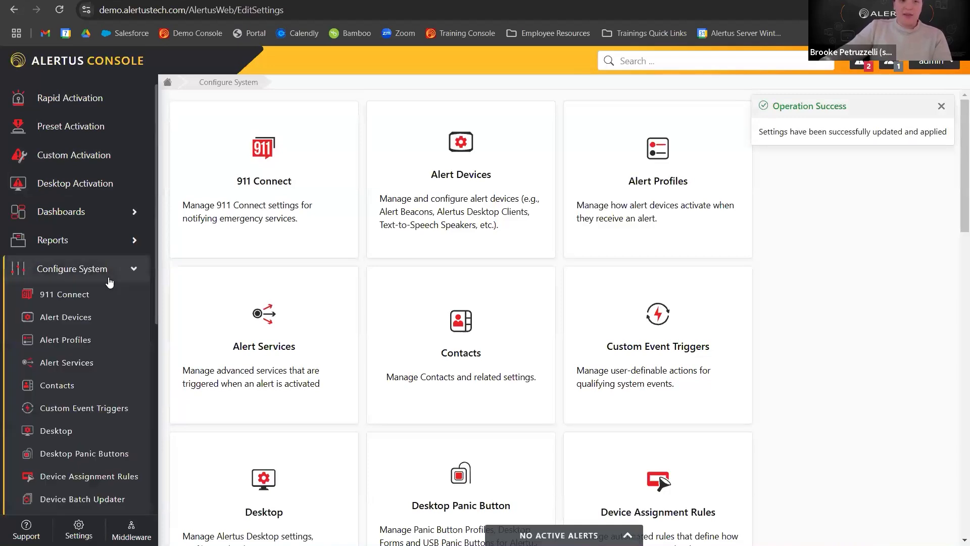
scroll(101, 360, "down", 6)
scroll(103, 360, "down", 1)
left_click(84, 458)
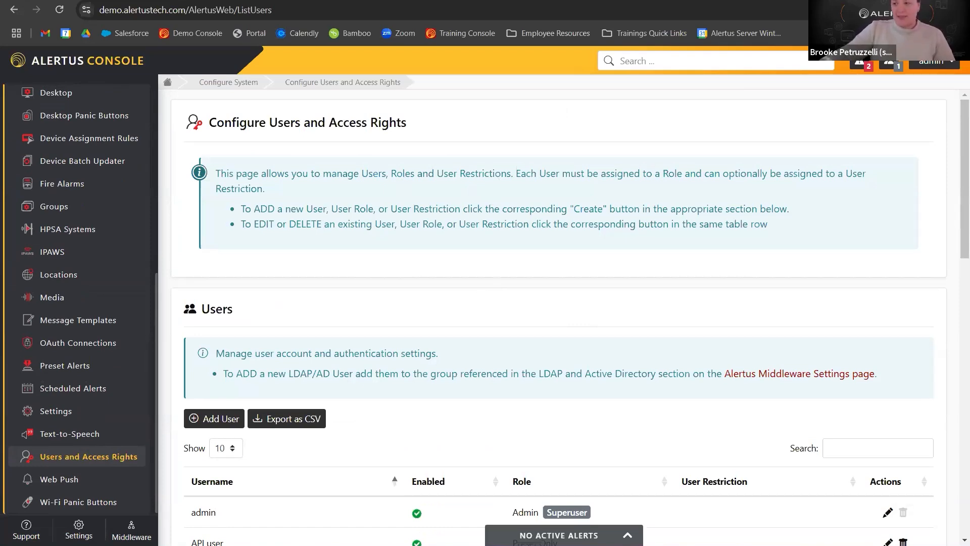
scroll(252, 295, "down", 3)
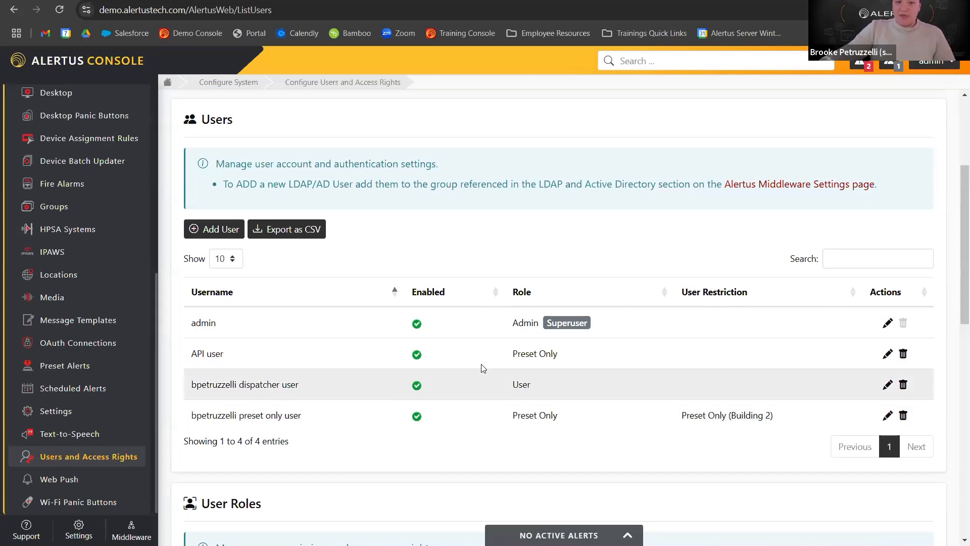
scroll(481, 368, "down", 5)
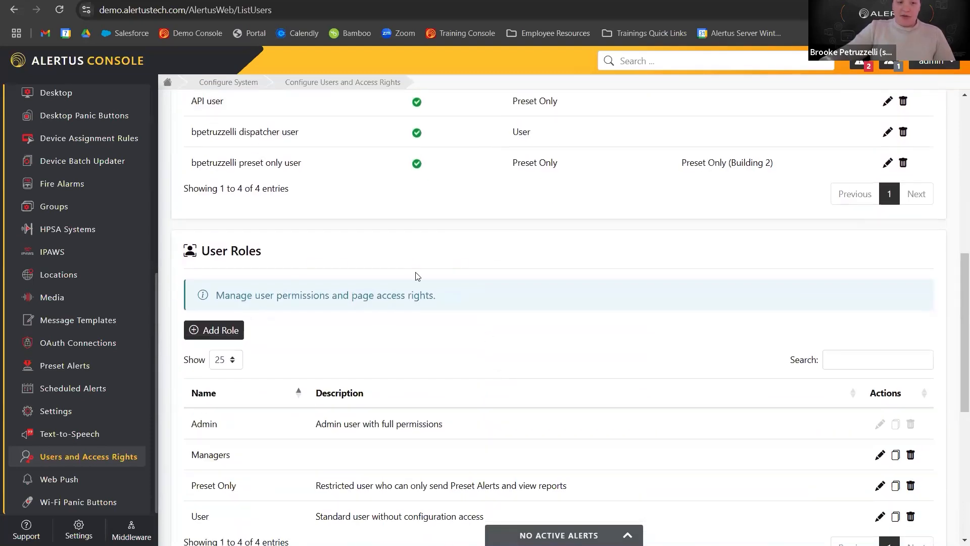
scroll(416, 275, "down", 7)
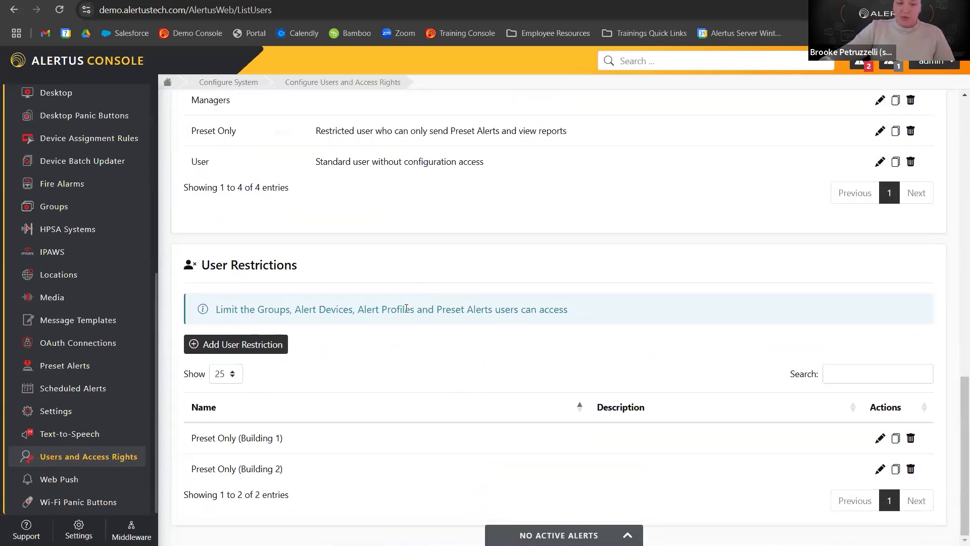
scroll(406, 308, "up", 11)
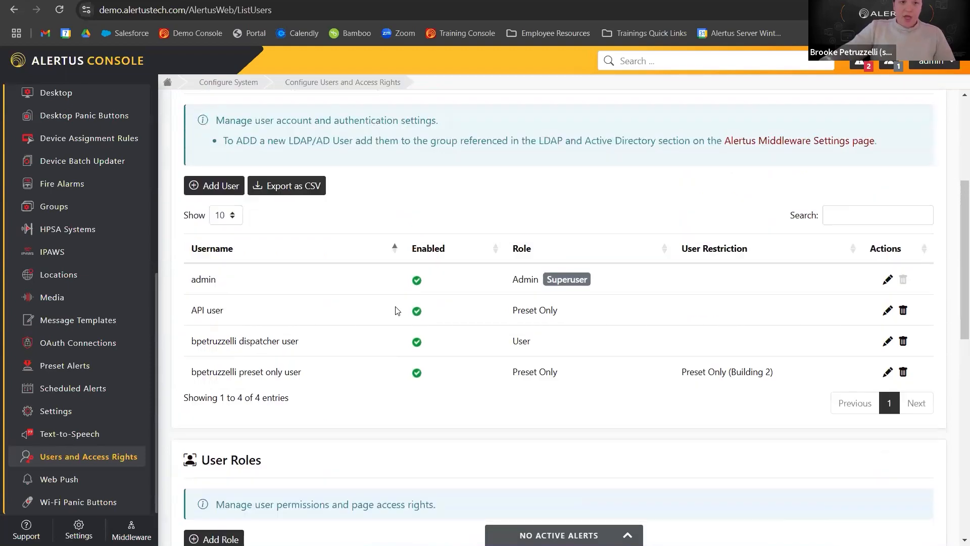
scroll(397, 311, "up", 3)
Open a new user form and examine its Enabled switch and the available Role and User Restriction choices
left_click(217, 318)
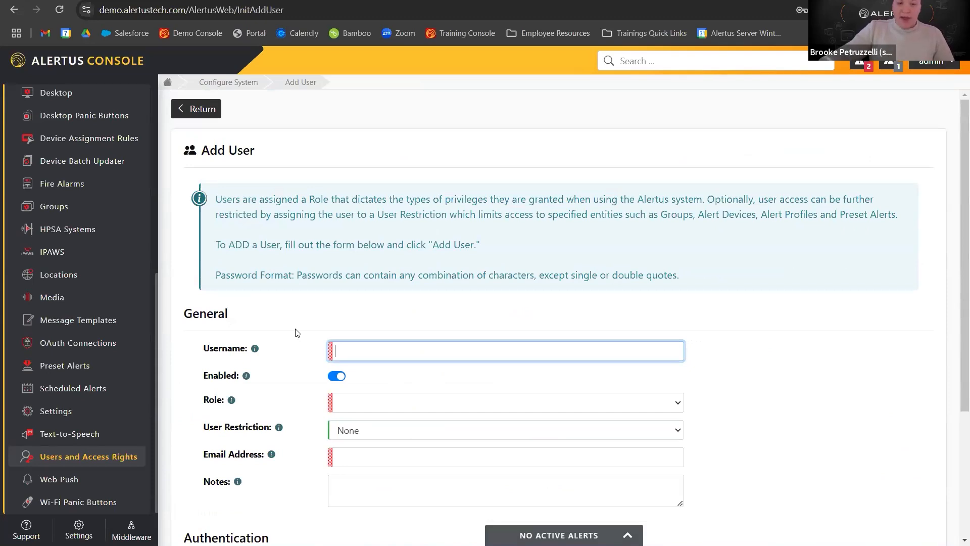
scroll(291, 333, "down", 1)
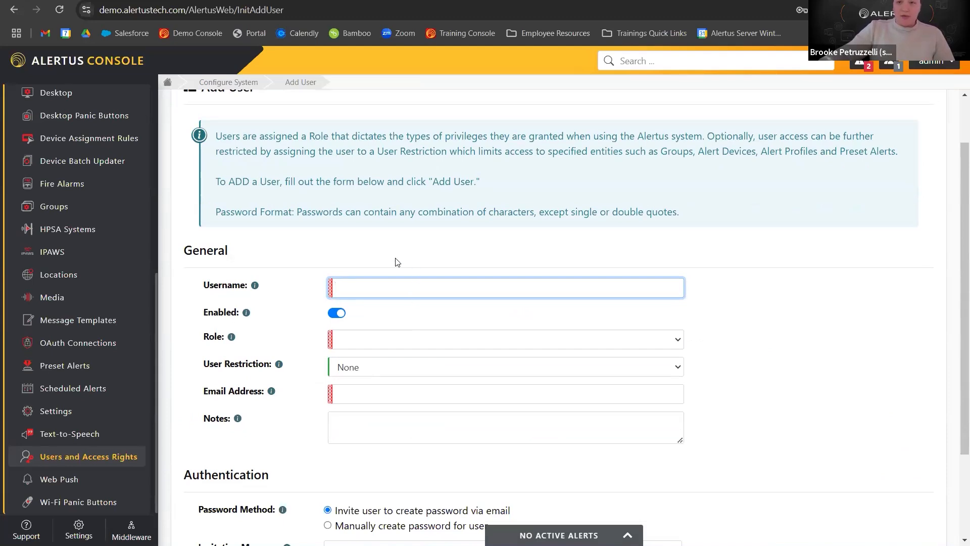
left_click(342, 315)
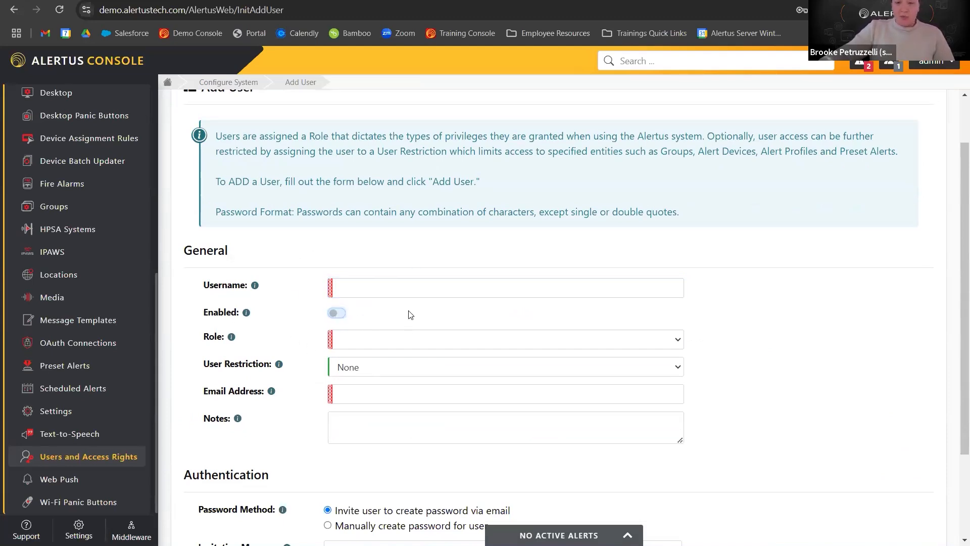
left_click(348, 313)
left_click(363, 338)
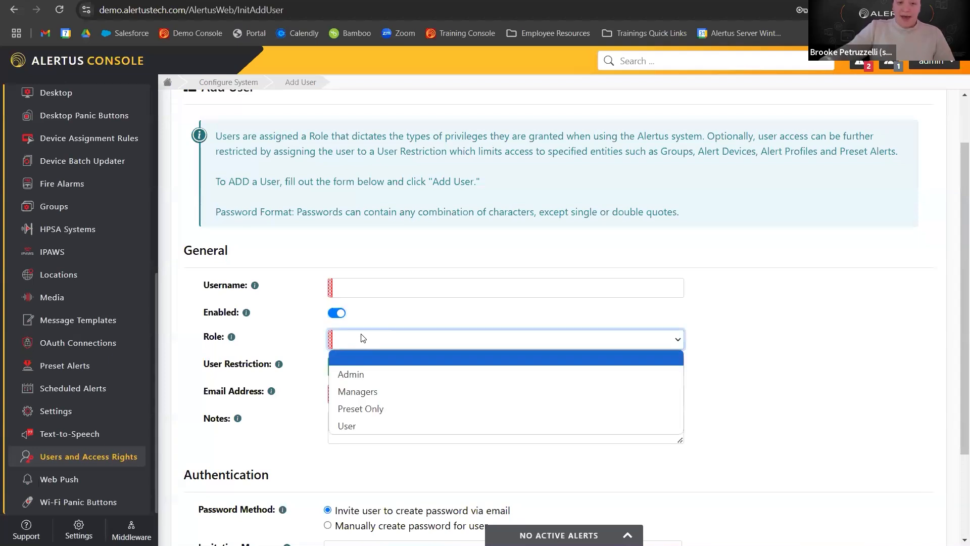
left_click(283, 254)
left_click(347, 369)
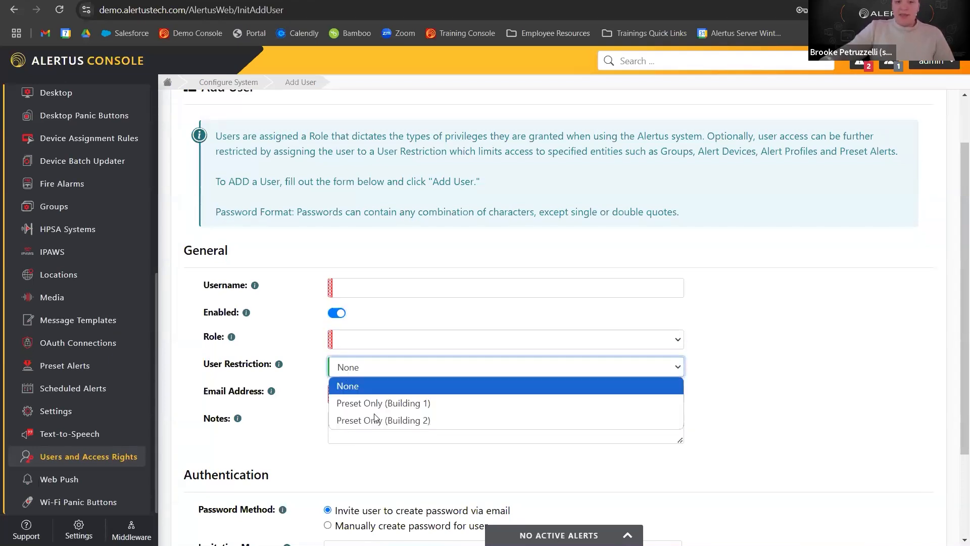
left_click(374, 255)
Set the new user's password method to manual creation, and cancel adding the user
scroll(345, 299, "down", 1)
scroll(345, 299, "down", 1)
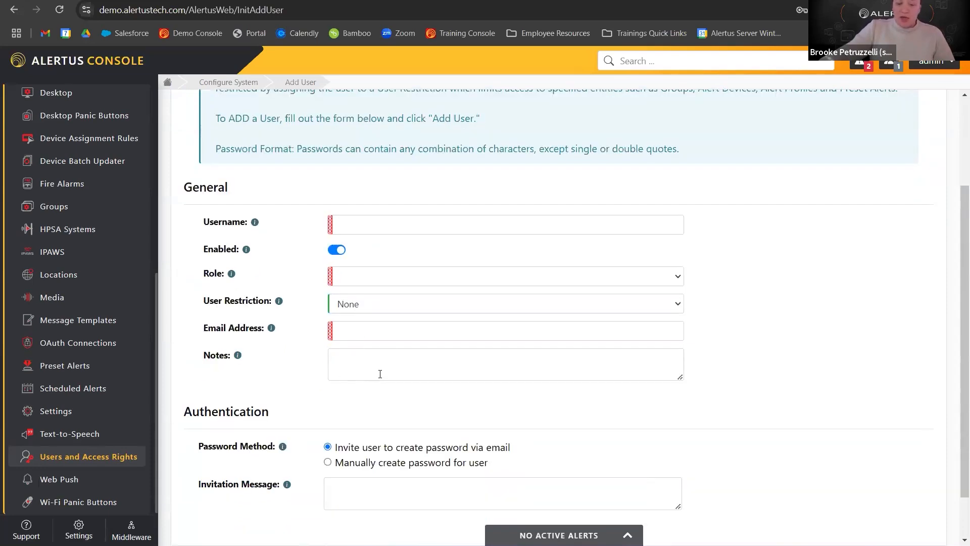
scroll(354, 356, "down", 1)
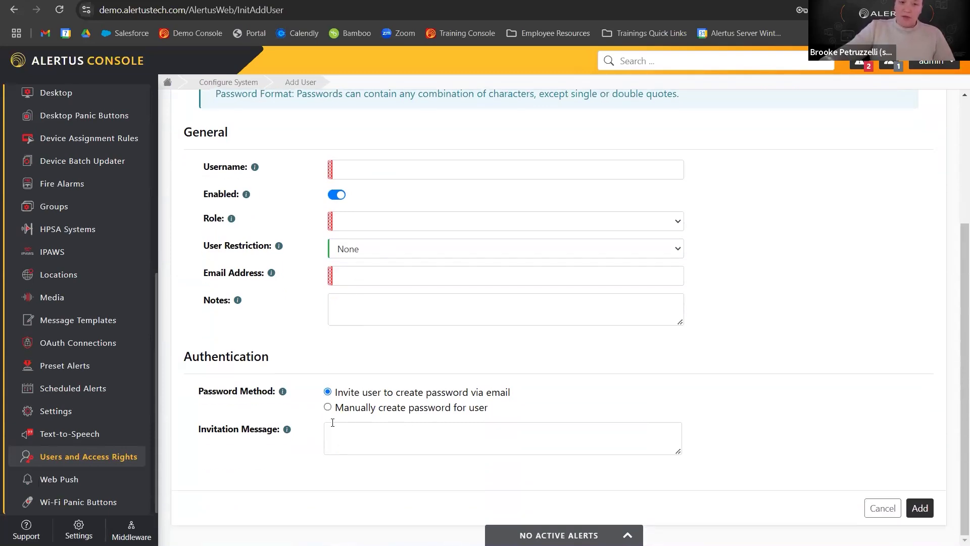
left_click(327, 407)
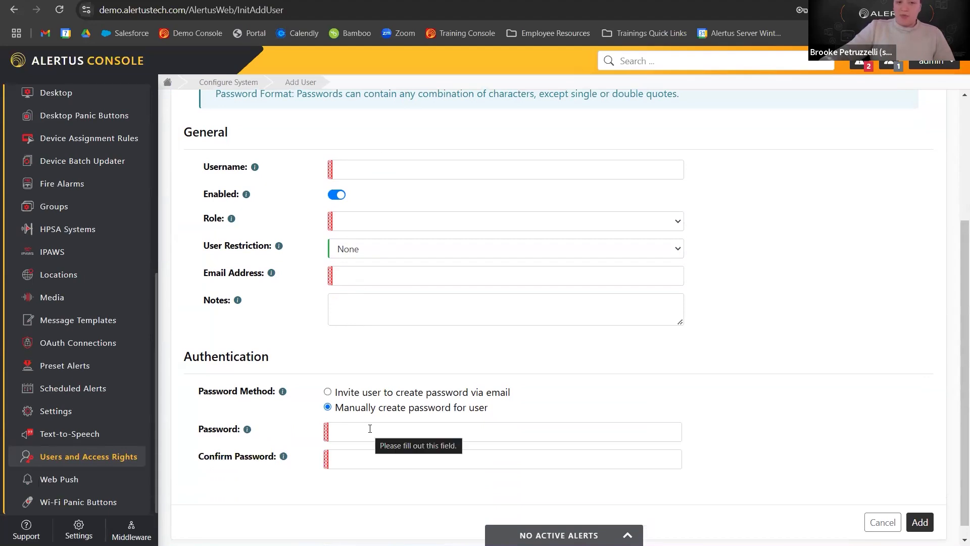
left_click(882, 522)
Open the Preset Only role for editing and examine its Home Page Layout choices
scroll(402, 336, "down", 5)
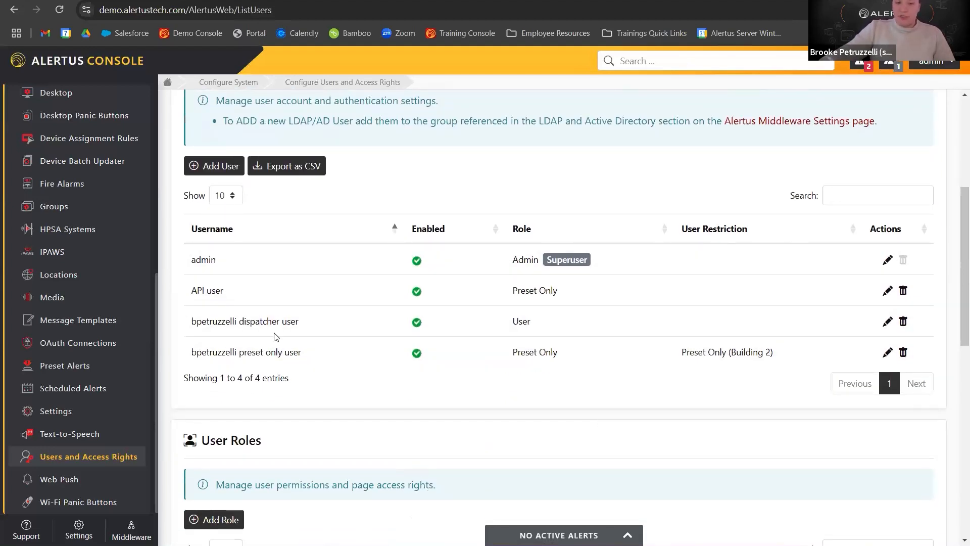
scroll(337, 319, "down", 2)
scroll(338, 324, "down", 3)
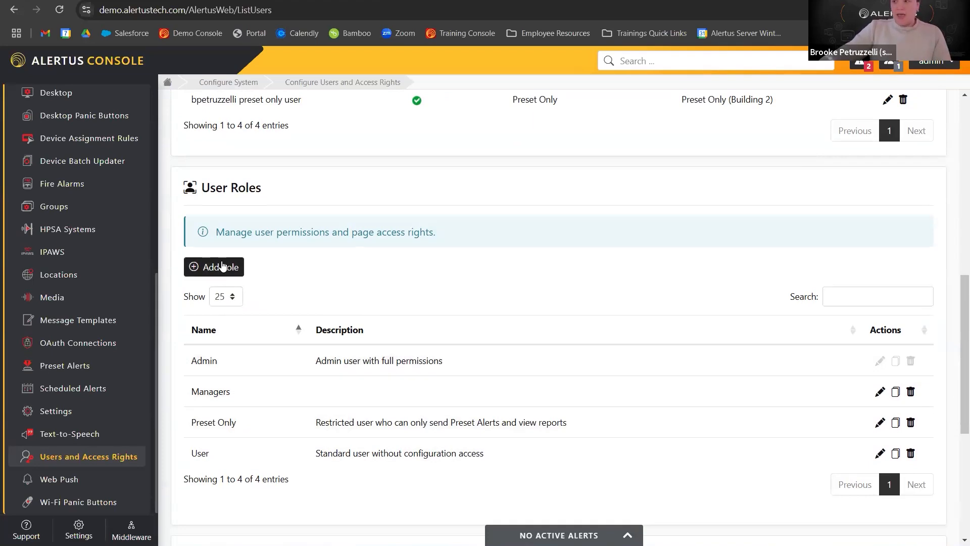
left_click(880, 422)
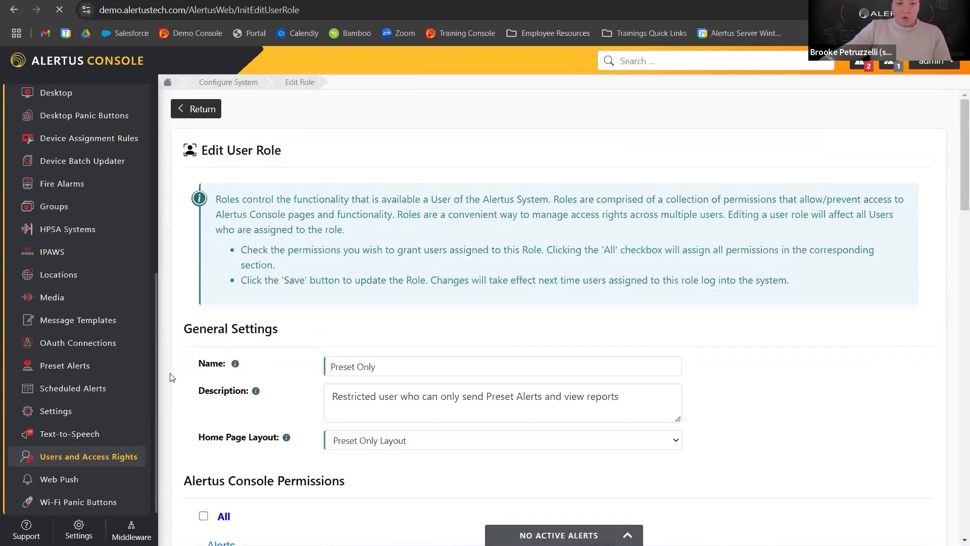
scroll(364, 283, "down", 1)
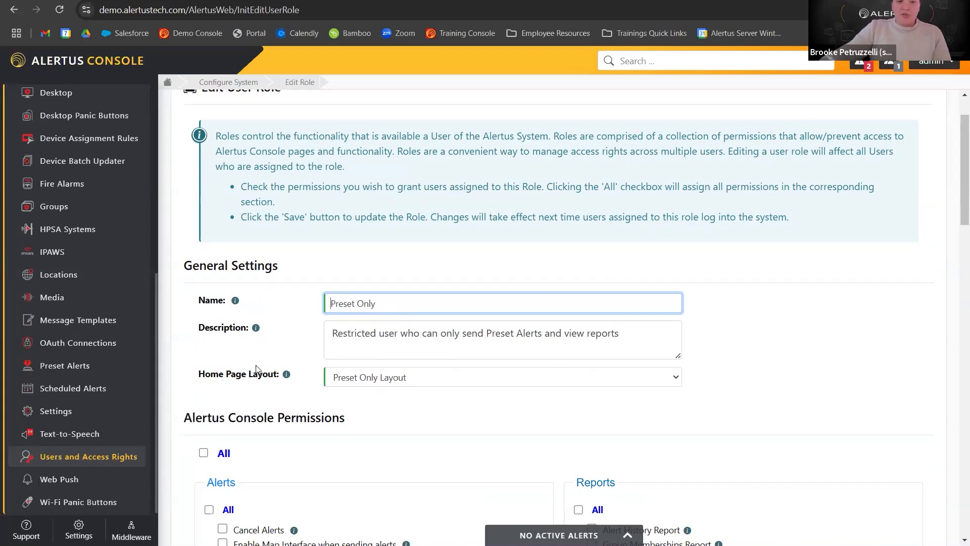
left_click(369, 379)
left_click(763, 389)
Go to the console home page and switch its layout to Administrator
left_click(78, 63)
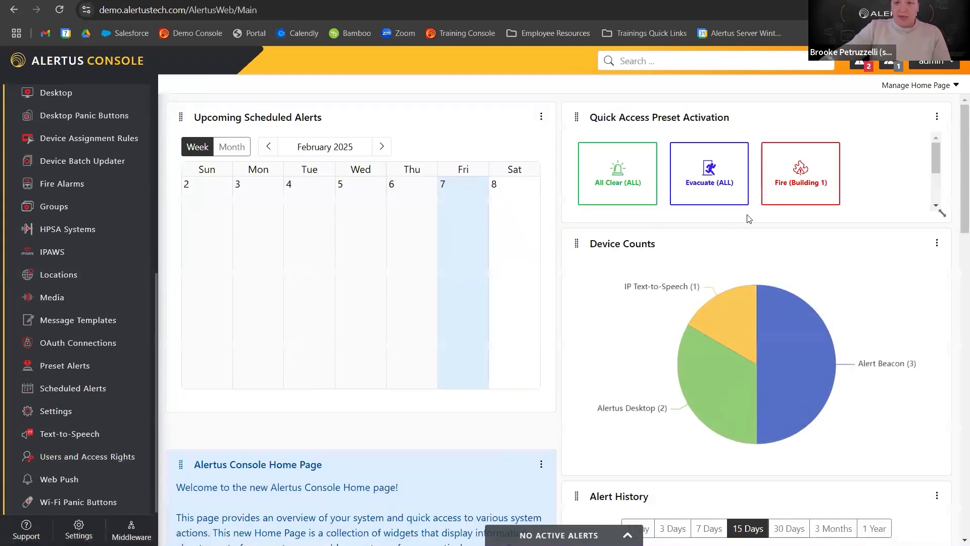
left_click(902, 95)
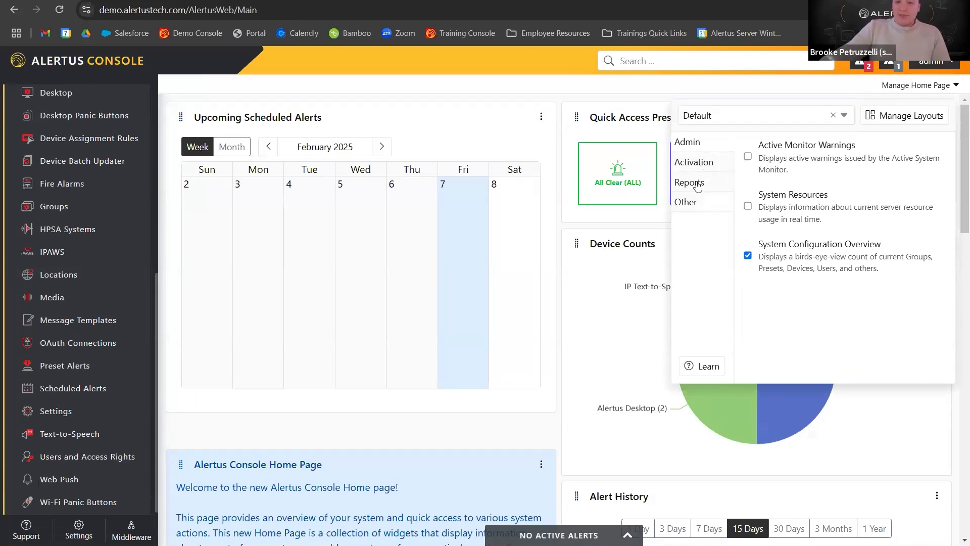
left_click(766, 122)
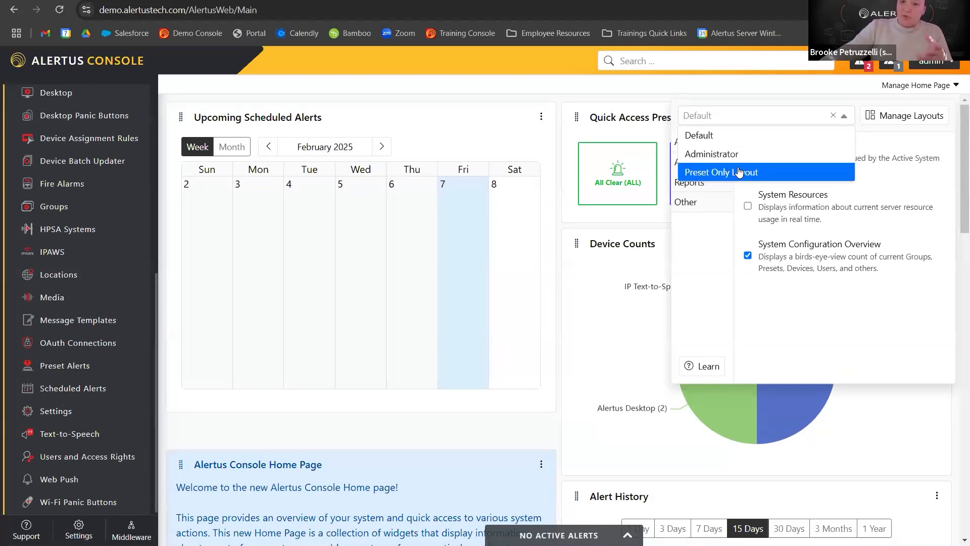
left_click(731, 154)
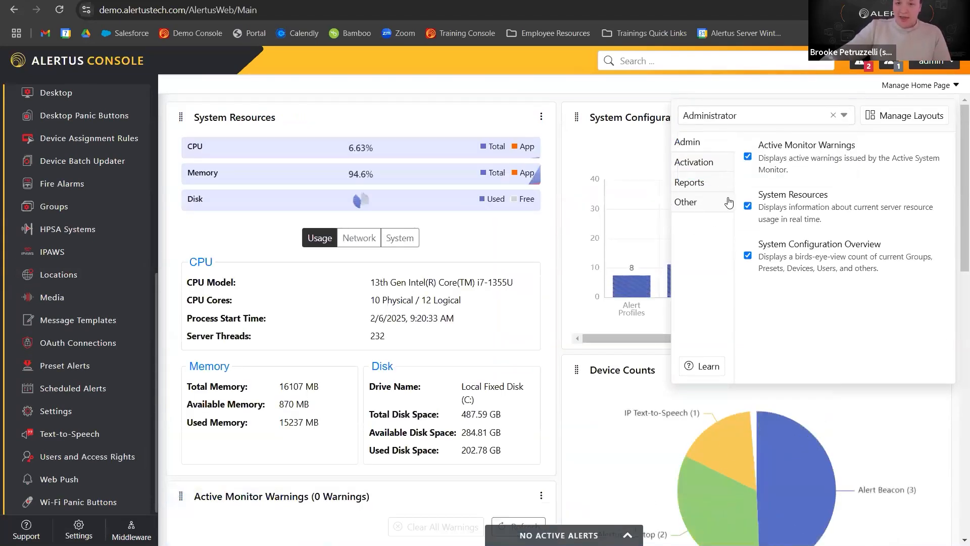
Examine the Activation, Admin and Reports widgets offered for the Administrator home page layout
left_click(727, 162)
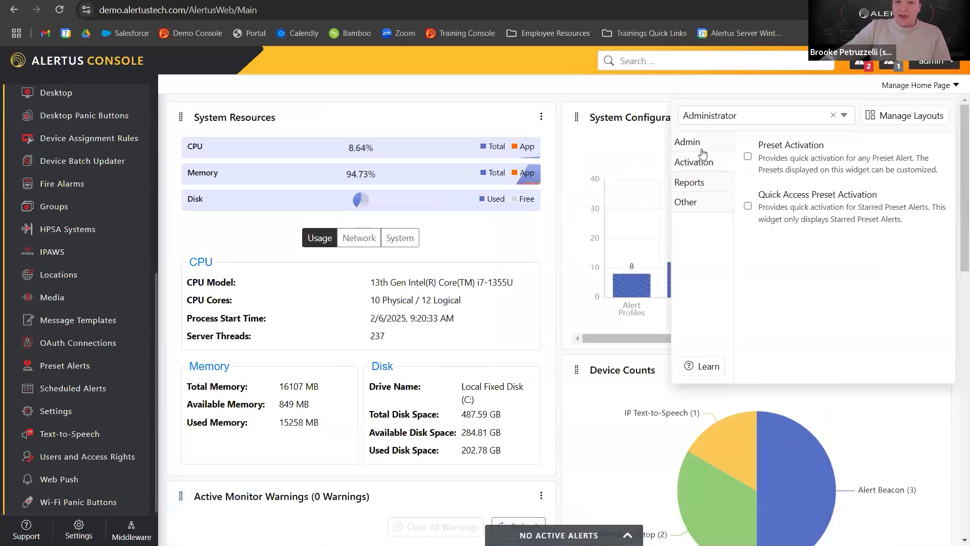
left_click(703, 149)
left_click(704, 164)
left_click(704, 183)
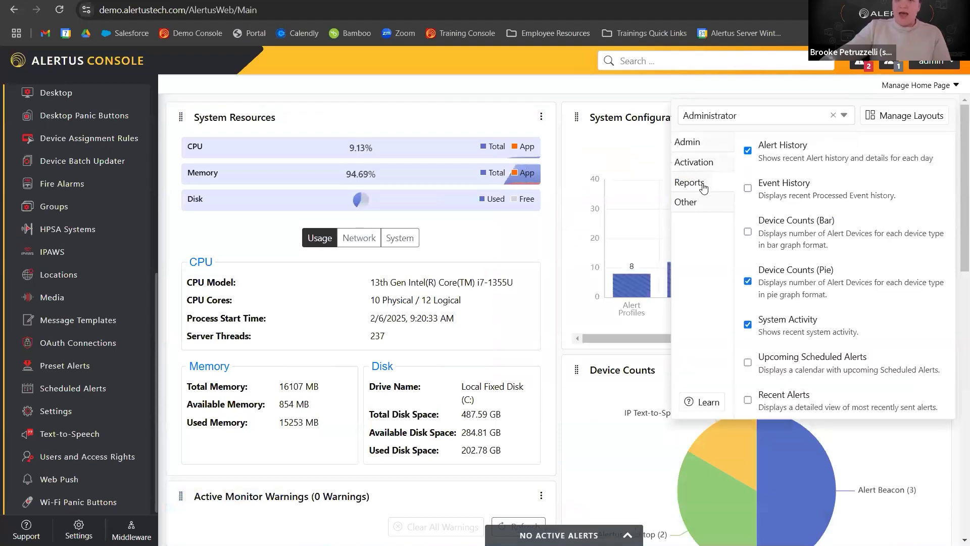
Examine the Other and Admin widgets offered for the Administrator home page layout
left_click(706, 202)
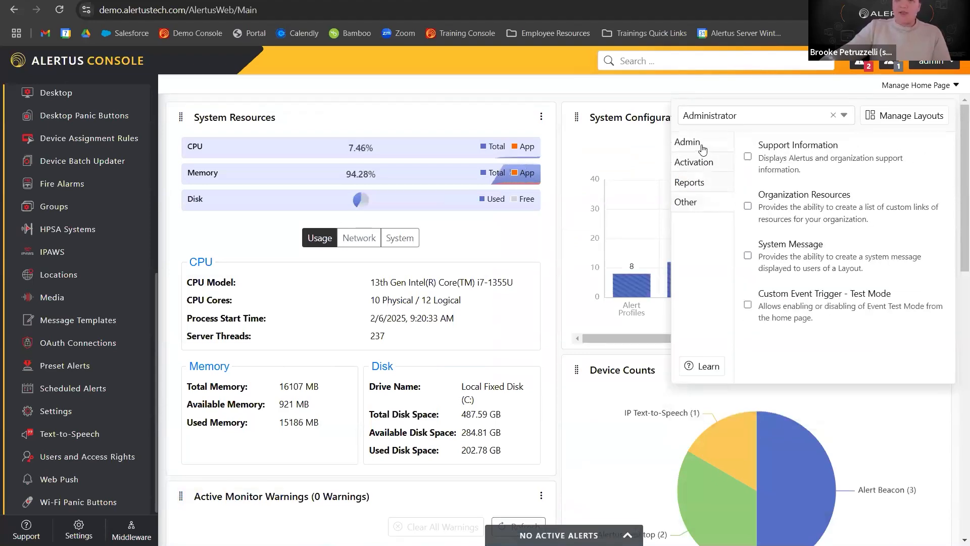
left_click(690, 142)
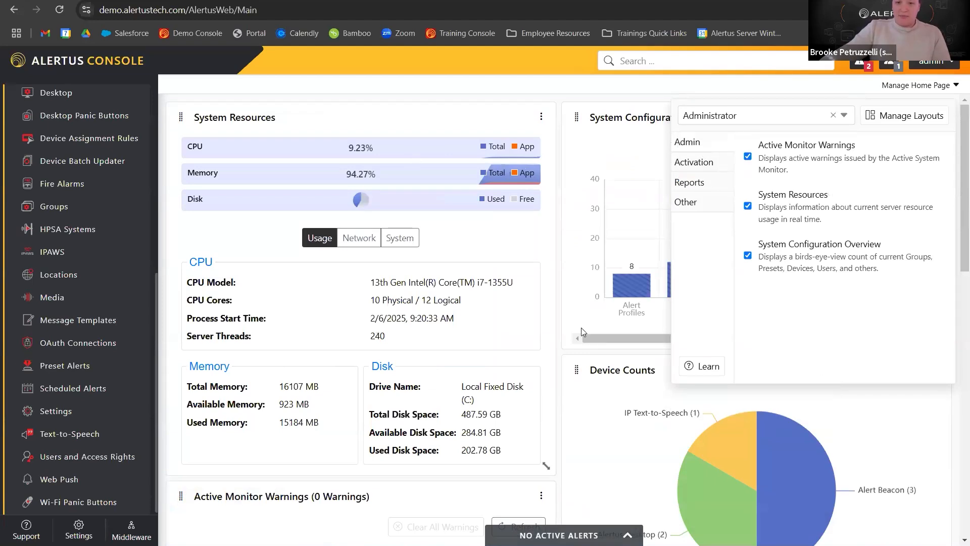
Switch the home page to Preset Only Layout and examine its Activation, Reports and Other widgets
left_click(730, 115)
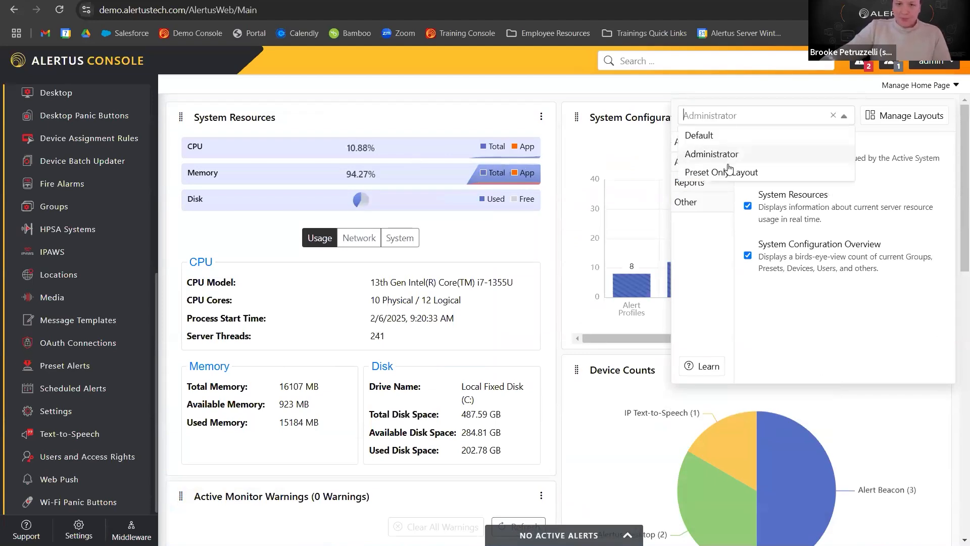
left_click(729, 168)
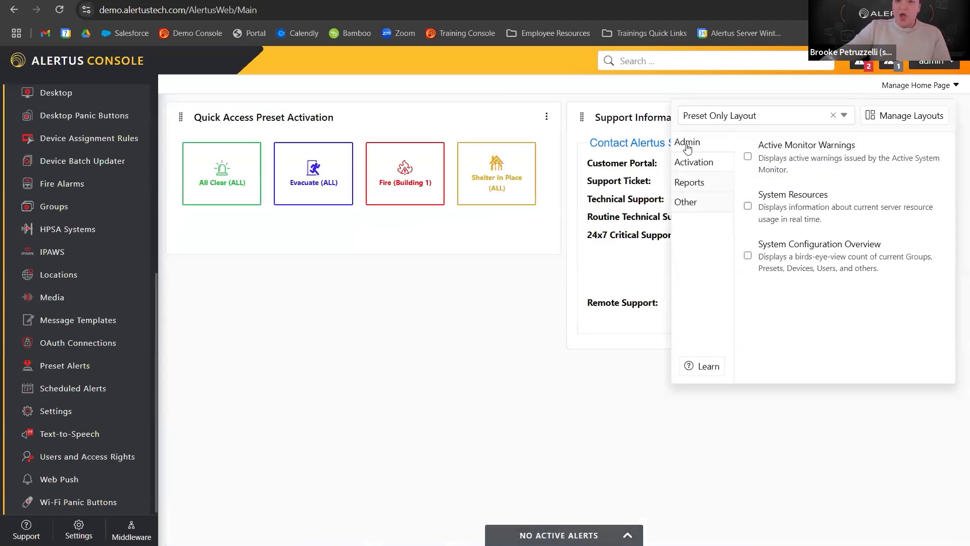
left_click(699, 162)
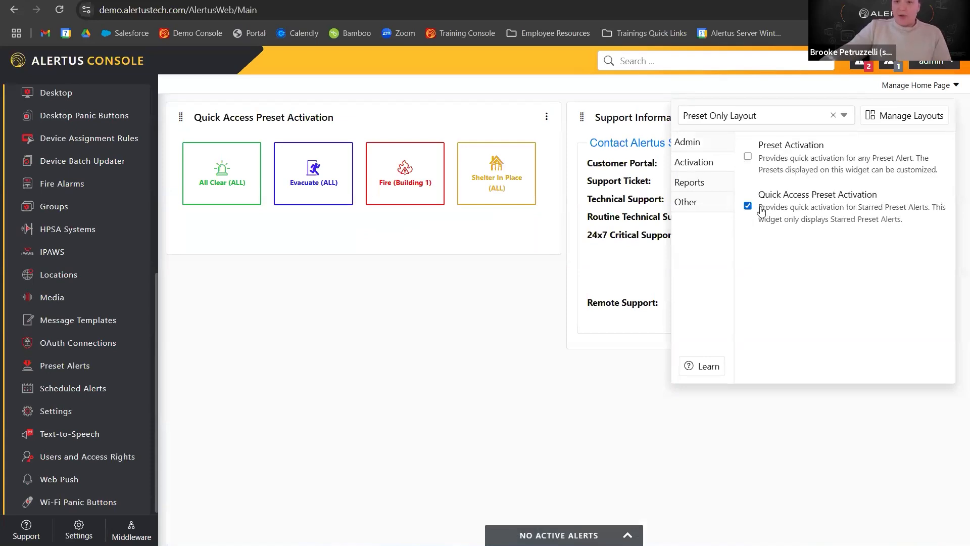
left_click(697, 184)
left_click(704, 144)
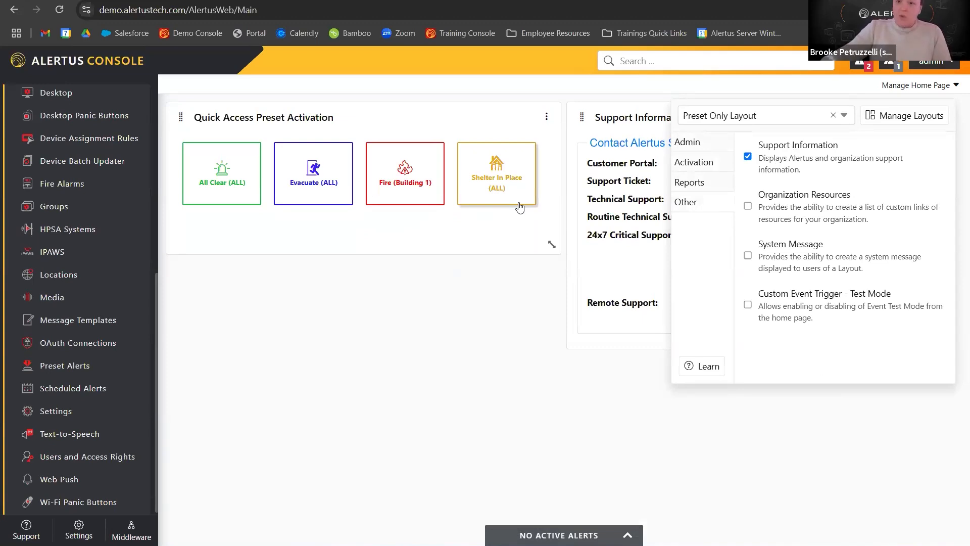
Assign the Administrator layout to the Admin user role, and check and resubmit the Preset Only Layout's assigned roles
left_click(891, 119)
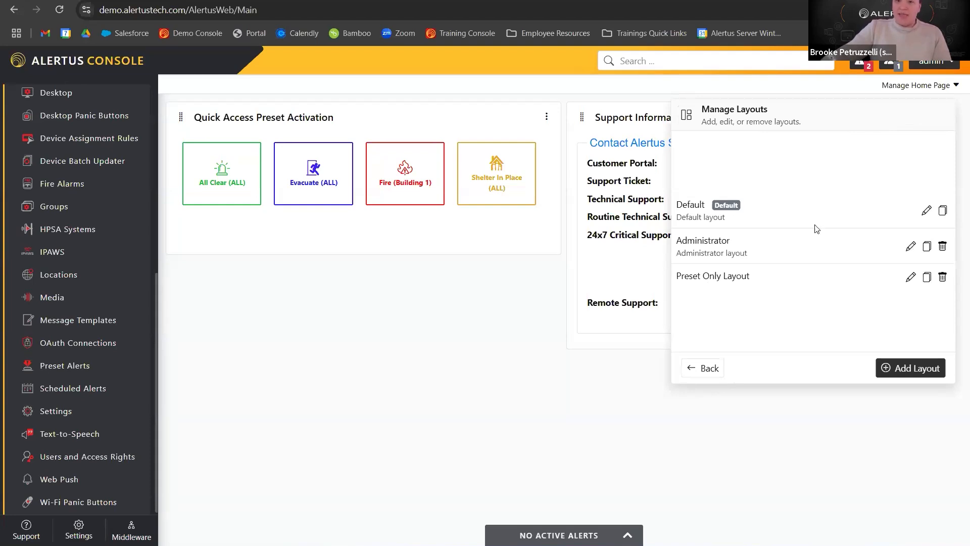
left_click(910, 246)
left_click(407, 185)
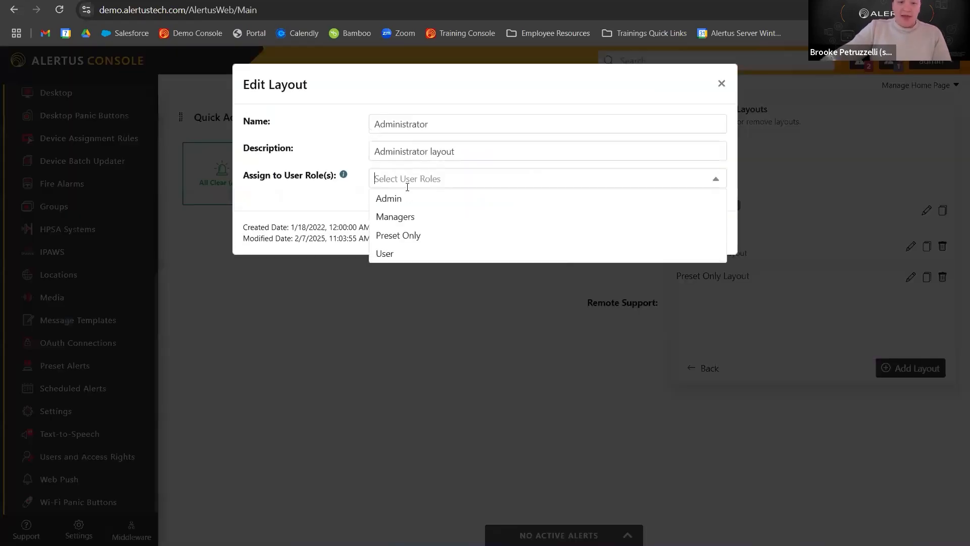
left_click(407, 198)
left_click(348, 221)
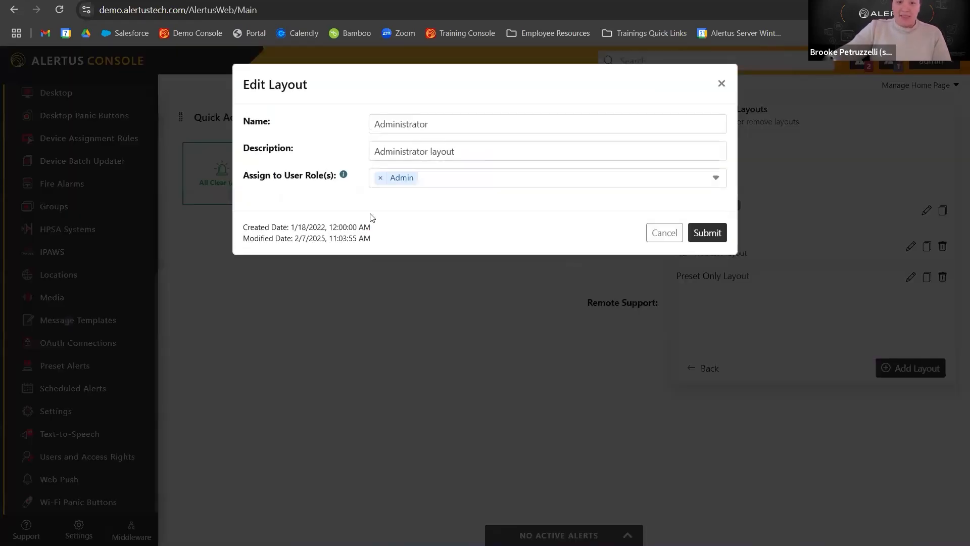
left_click(698, 231)
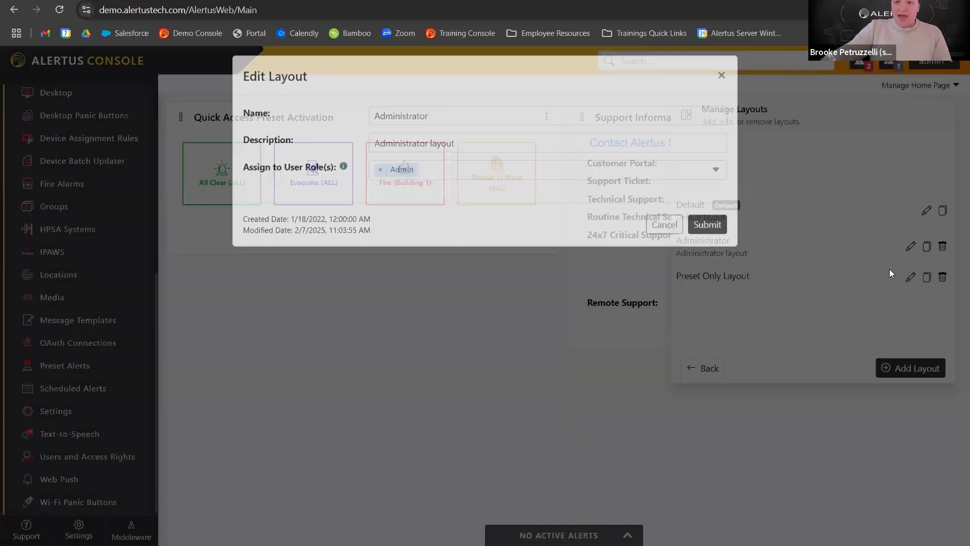
left_click(910, 278)
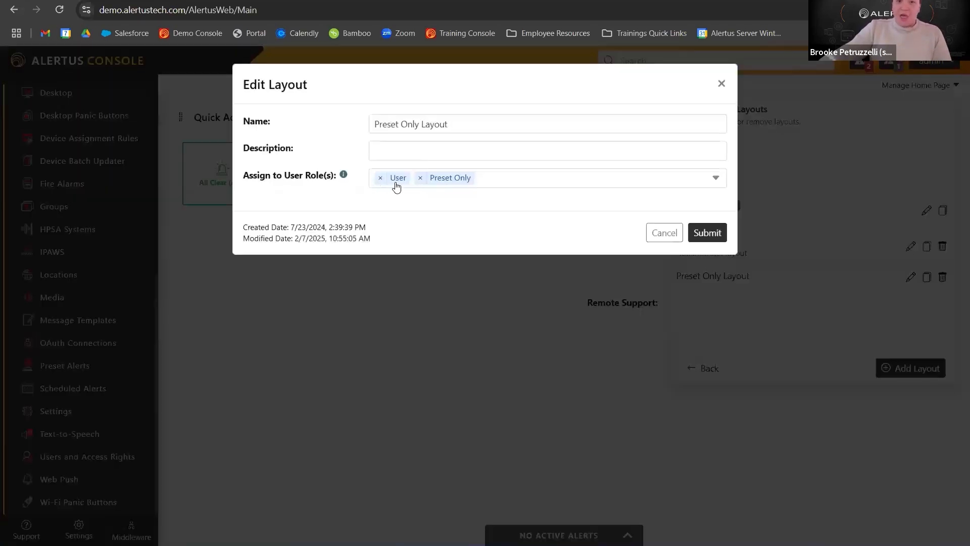
left_click(708, 233)
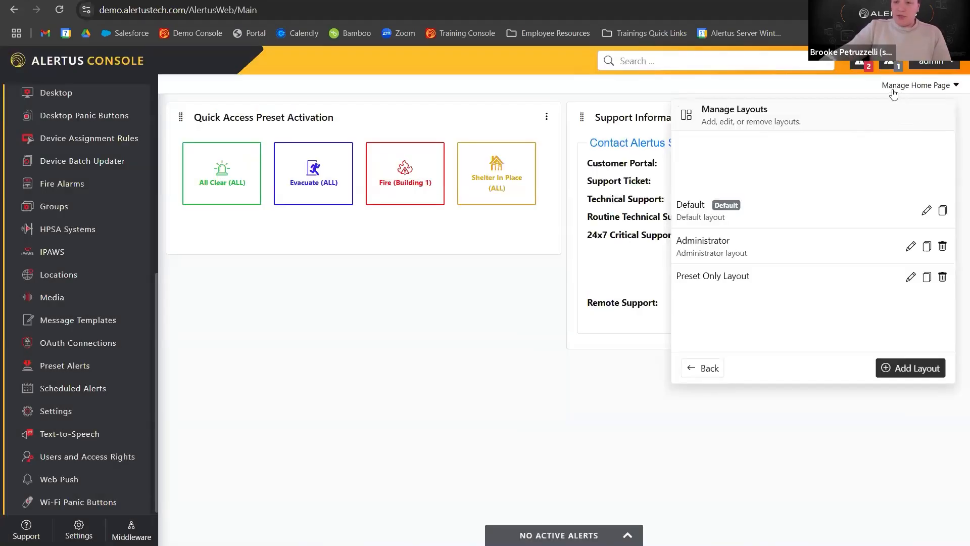
Switch the home page layout to Default
left_click(904, 89)
left_click(906, 88)
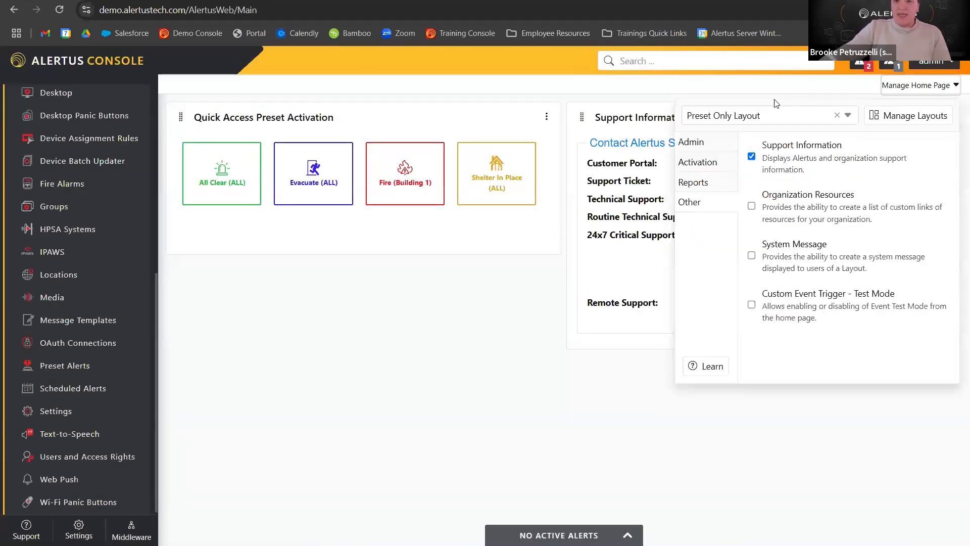
left_click(740, 116)
left_click(740, 137)
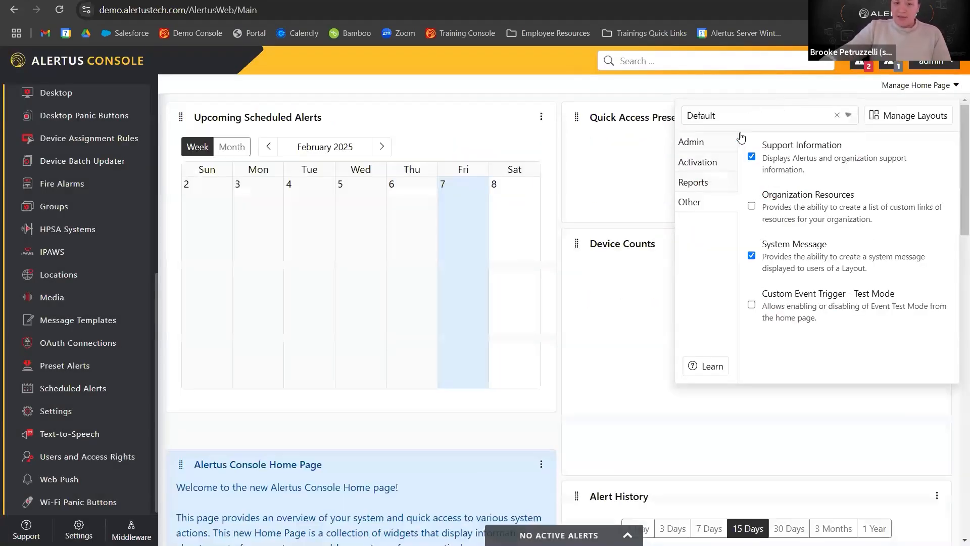
Go to Users and Access Rights, open the Preset Only role for editing and review its Home Page Layout setting
left_click(100, 454)
scroll(366, 365, "down", 12)
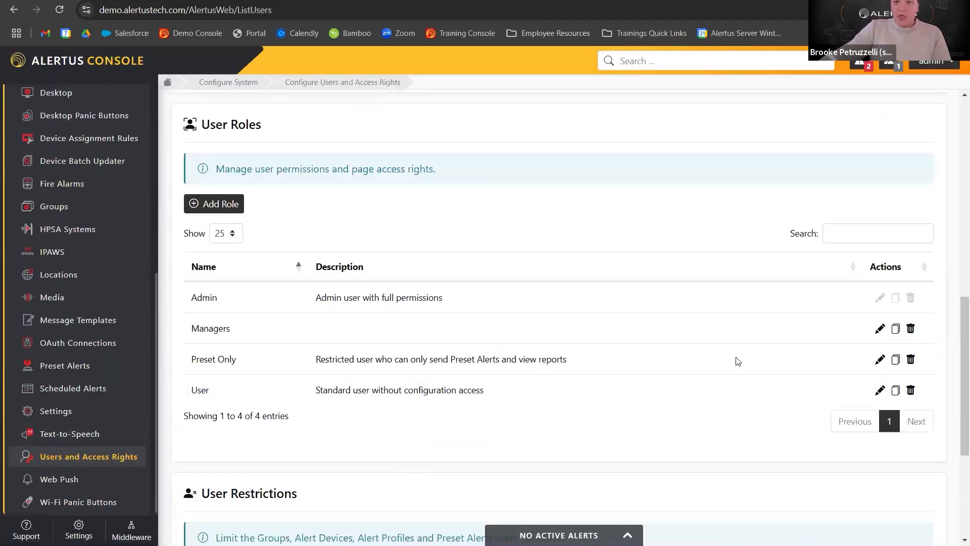
left_click(879, 359)
left_click(386, 440)
left_click(730, 460)
left_click(730, 459)
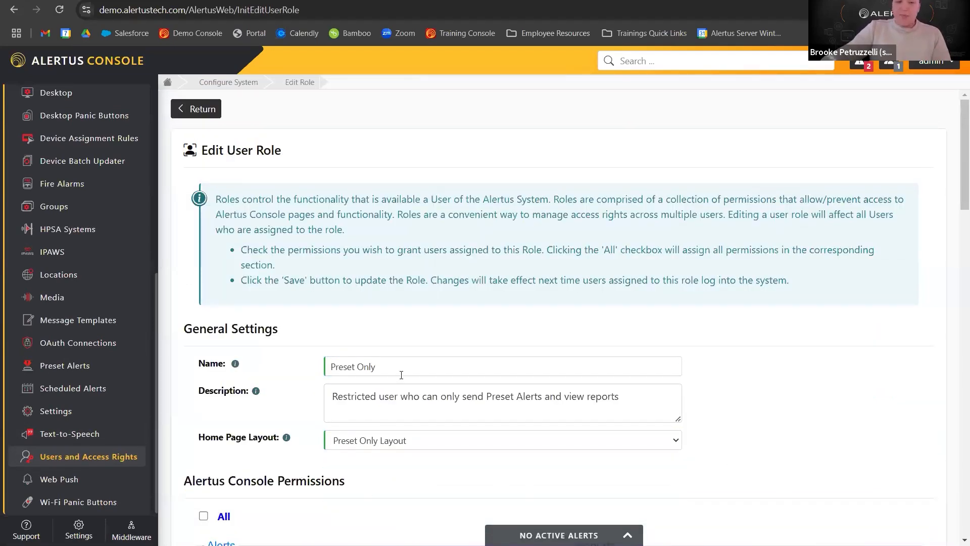
Examine the Preset Only role's general settings and its Alerts, Reports and Dashboards permissions
scroll(419, 283, "down", 5)
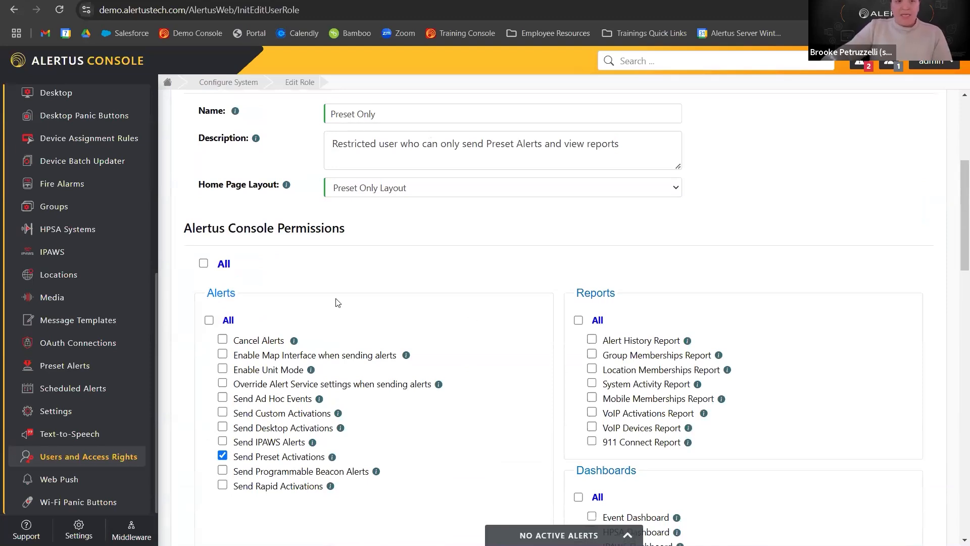
scroll(327, 306, "down", 1)
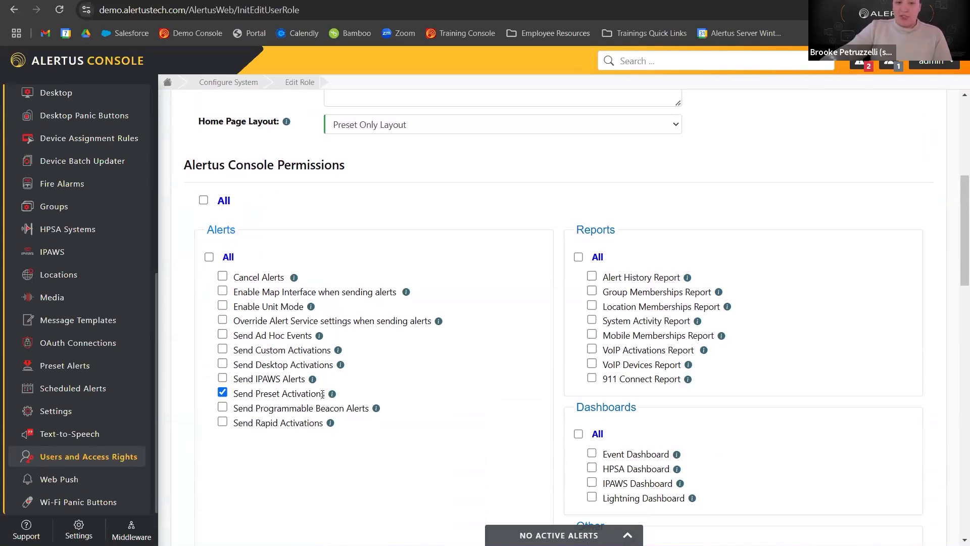
scroll(159, 257, "up", 5)
scroll(102, 242, "up", 5)
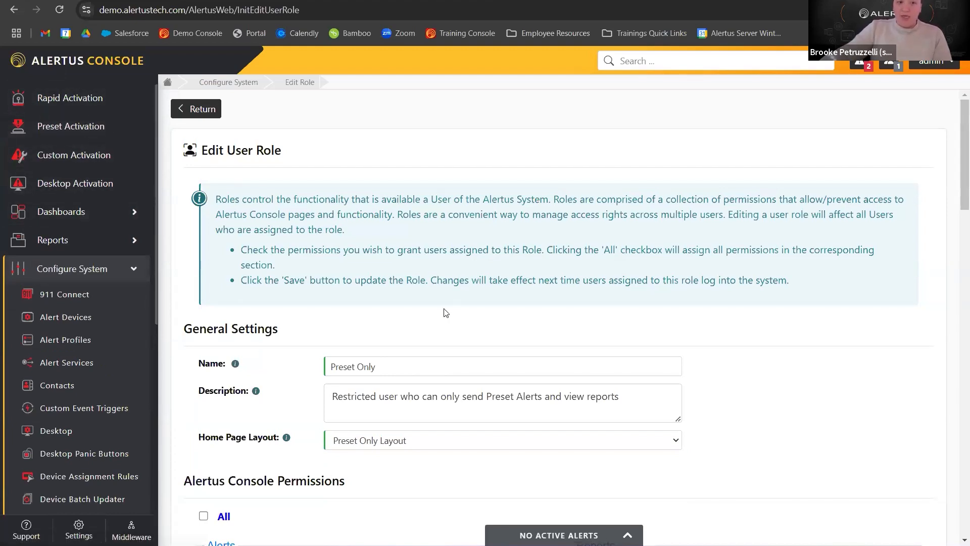
scroll(415, 308, "down", 5)
scroll(414, 307, "down", 3)
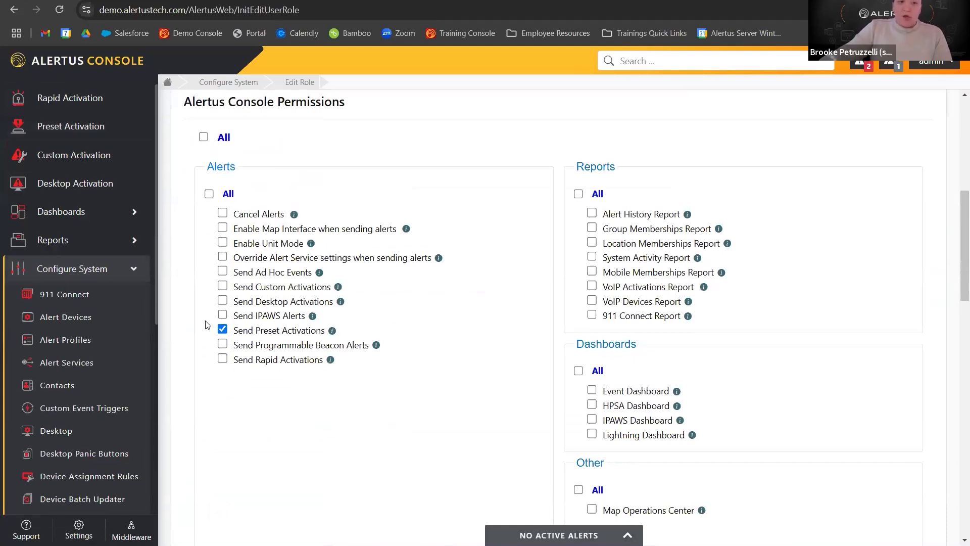
Tick the Cancel Alerts permission, and try all Reports permissions and the Alert History Report permission, clearing both again
left_click(222, 213)
left_click(579, 194)
left_click(578, 194)
left_click(592, 214)
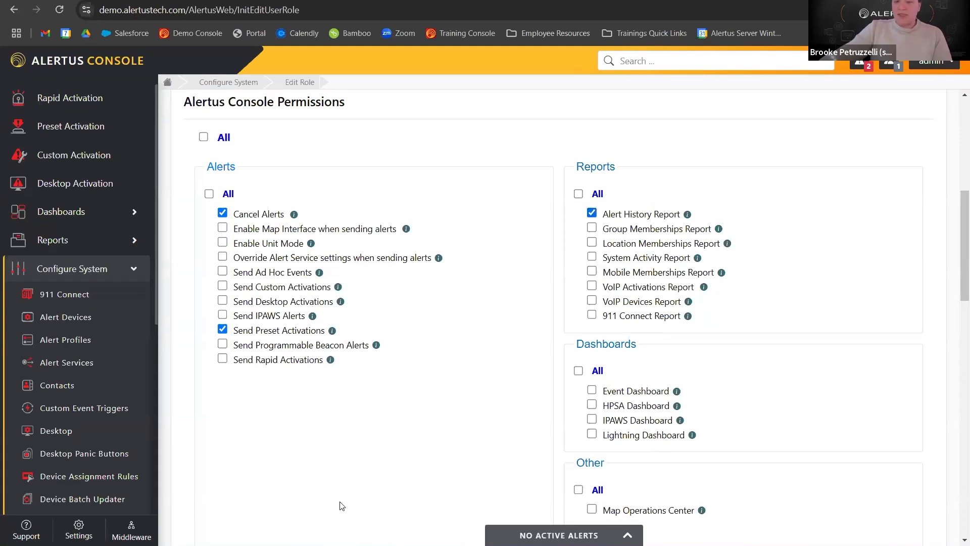
left_click(591, 213)
In the role's Configuration permissions, try all rights for Alert Devices, View for Alert Services and Add for Contacts, clearing each again
scroll(522, 316, "down", 1)
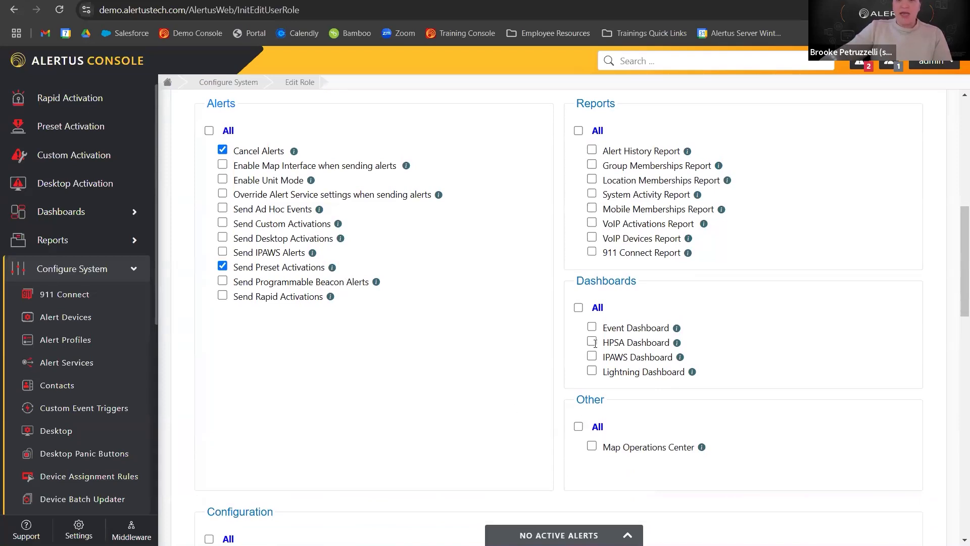
scroll(533, 316, "down", 4)
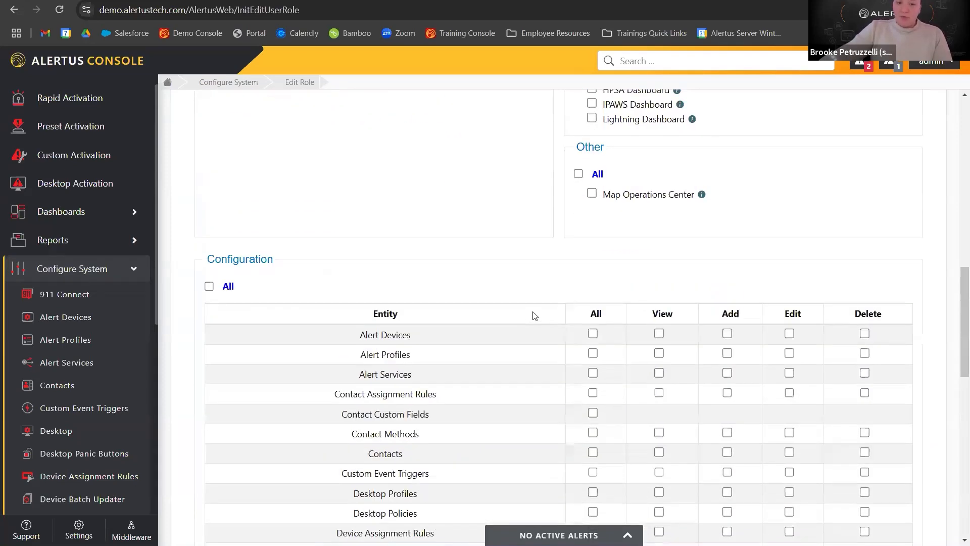
scroll(50, 373, "down", 7)
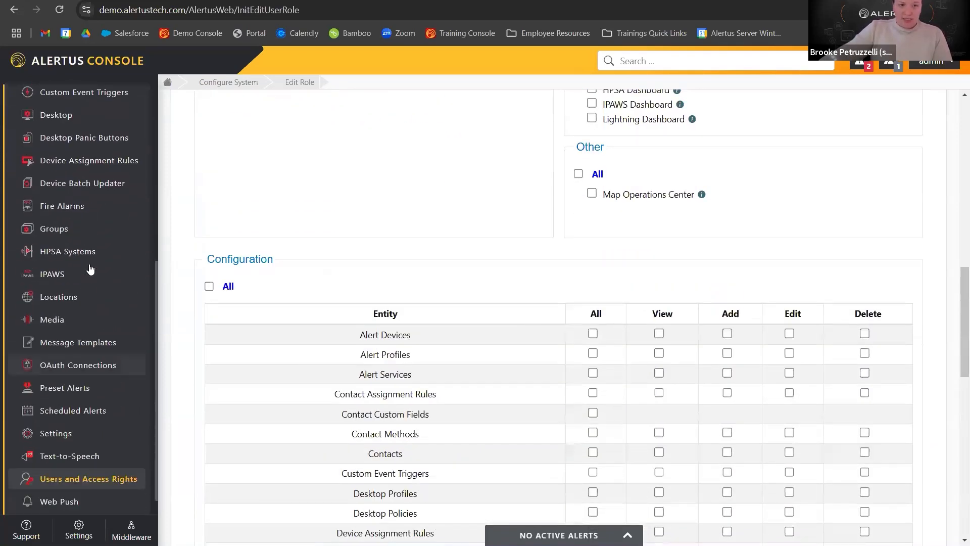
scroll(86, 283, "up", 7)
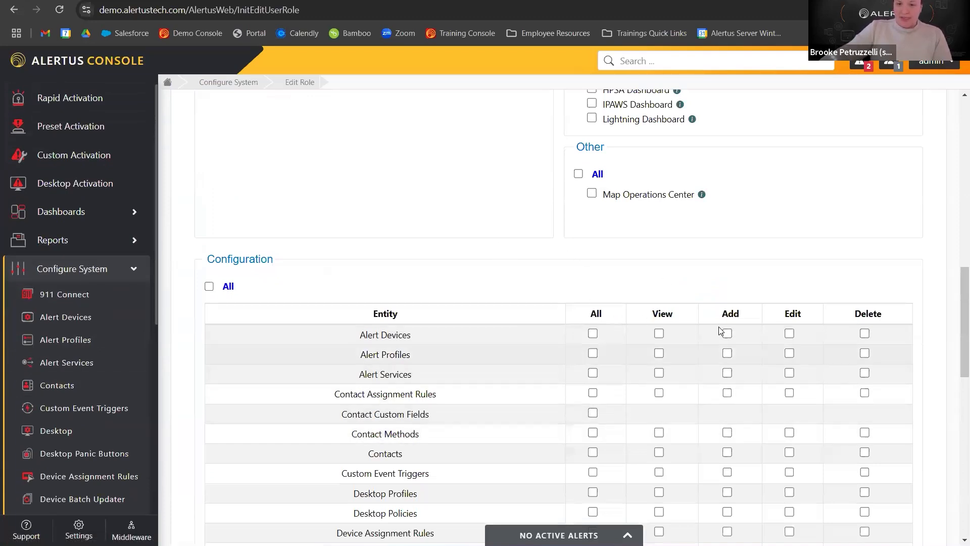
left_click(593, 334)
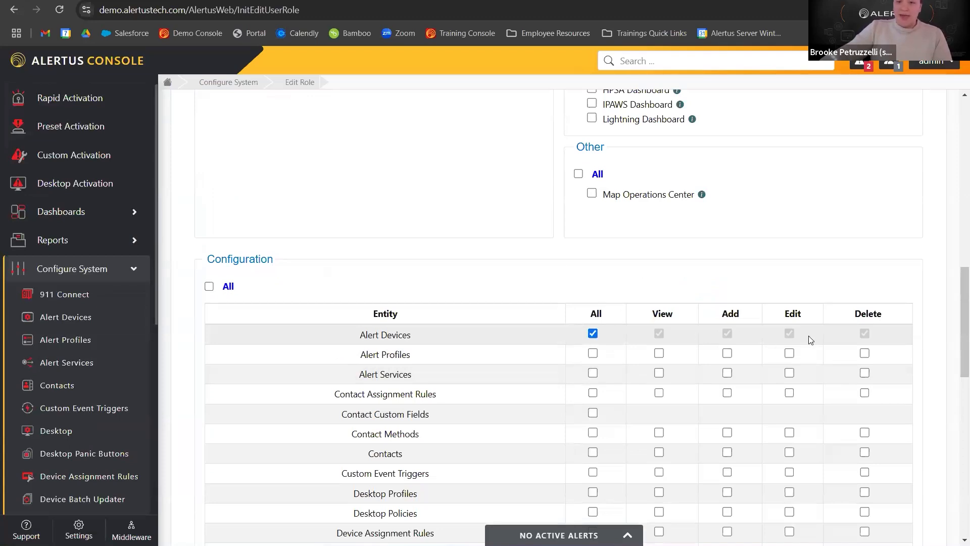
left_click(592, 334)
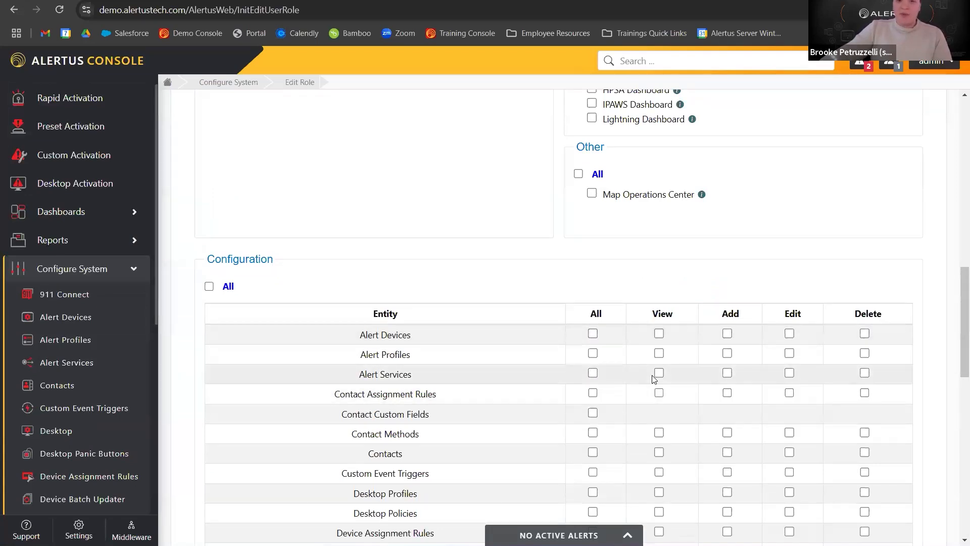
left_click(659, 373)
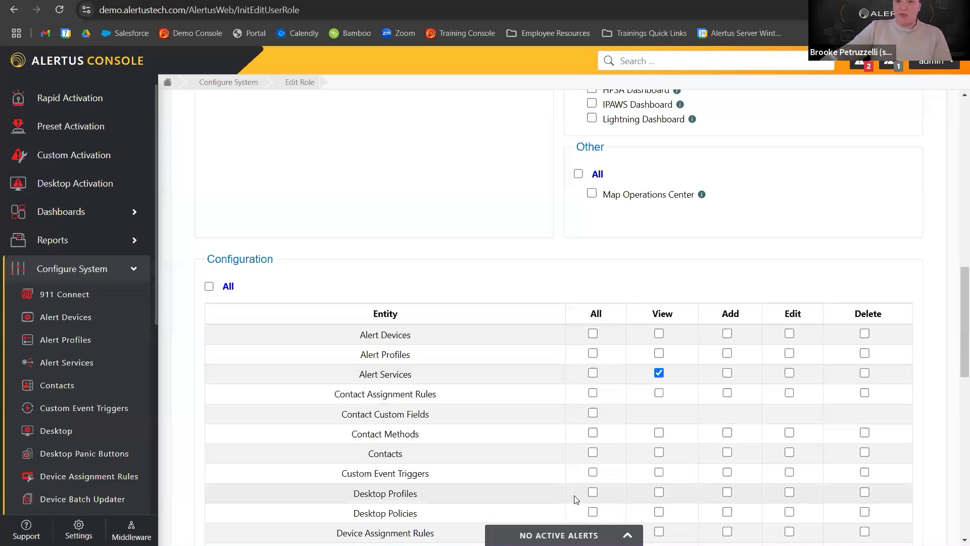
left_click(659, 375)
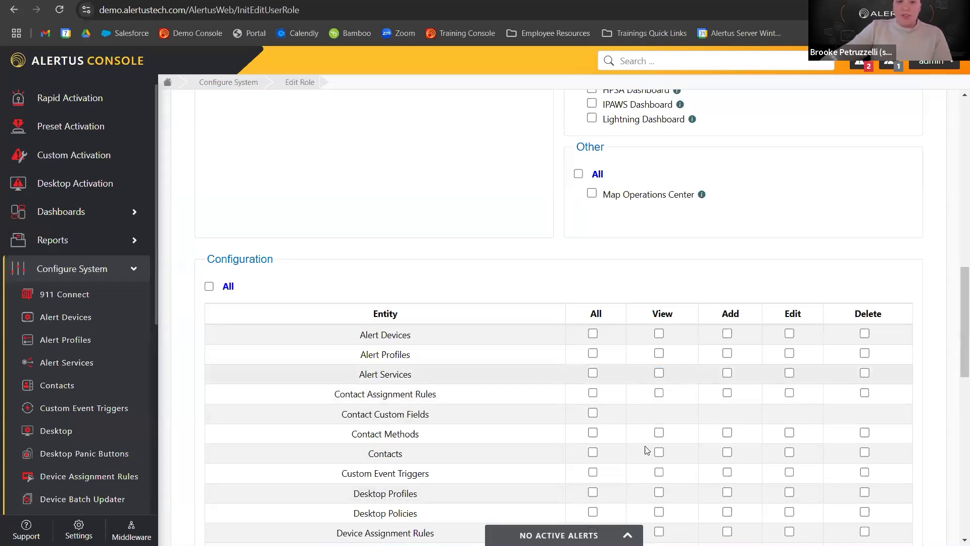
left_click(726, 452)
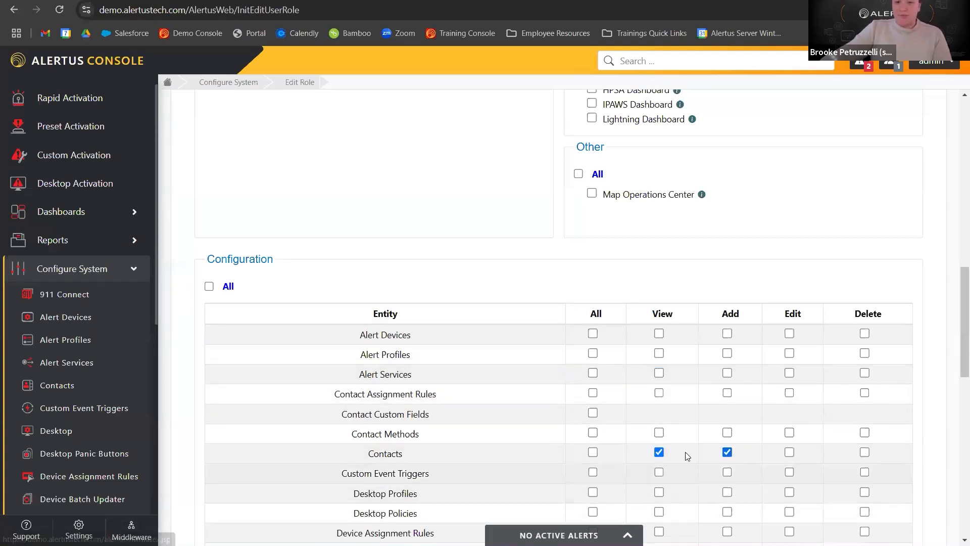
left_click(727, 452)
Examine the remaining Configuration permissions of the role, focusing on the Preset Alerts entry
scroll(683, 333, "down", 4)
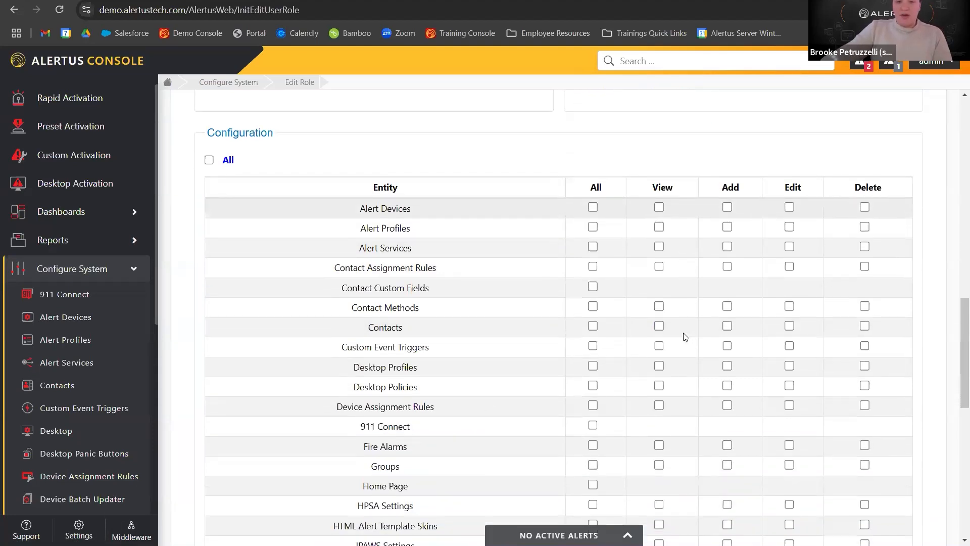
scroll(685, 336, "down", 5)
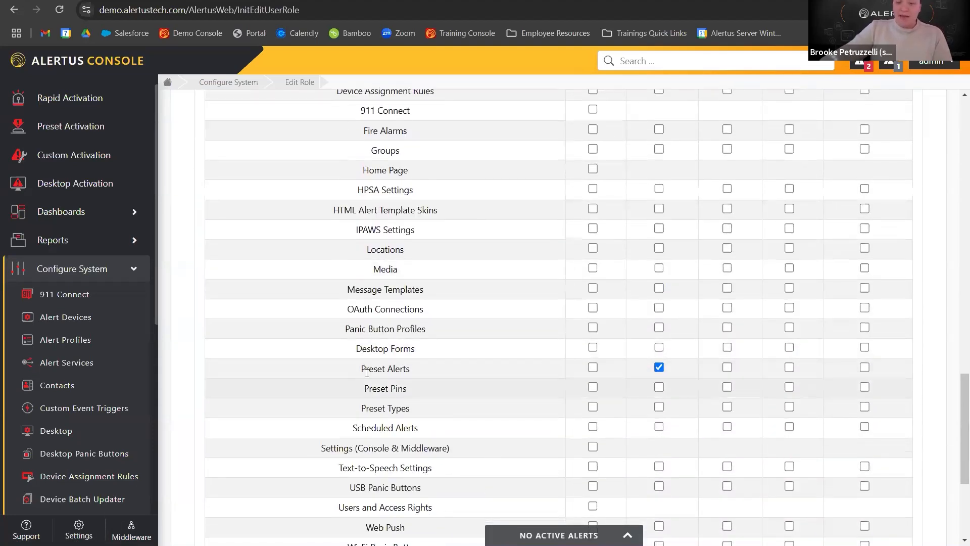
triple_click(400, 372)
left_click(440, 376)
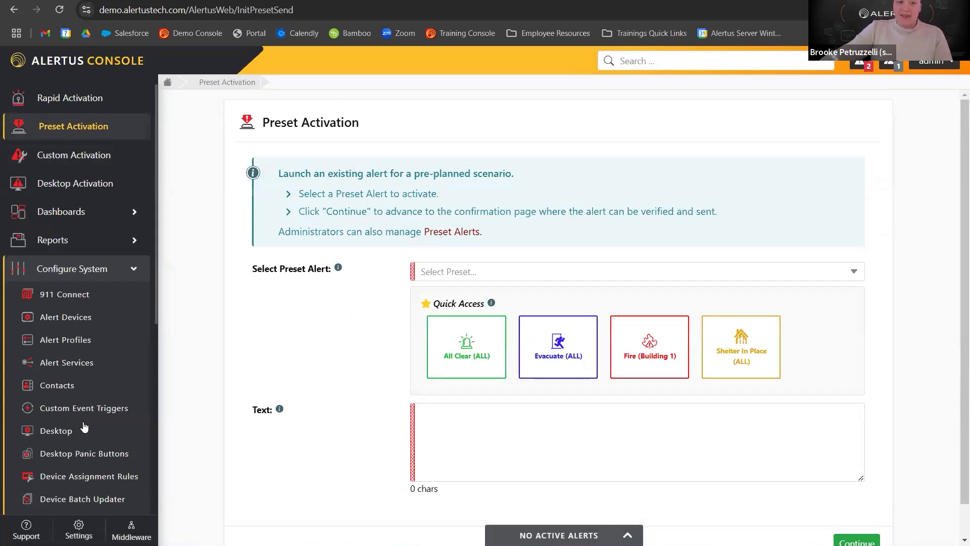
Open the Preset Only role for editing from the Users and Access Rights configuration
scroll(79, 428, "down", 6)
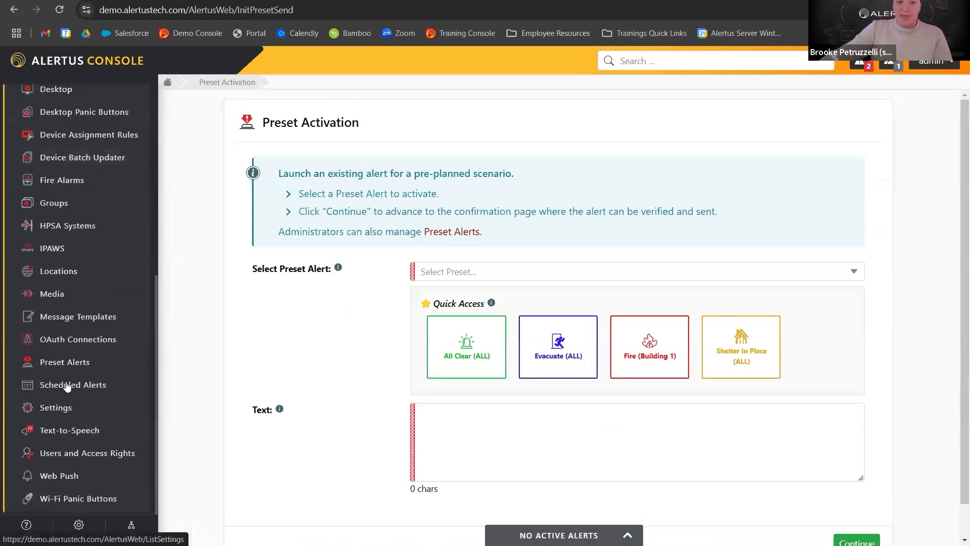
left_click(78, 457)
scroll(327, 347, "down", 12)
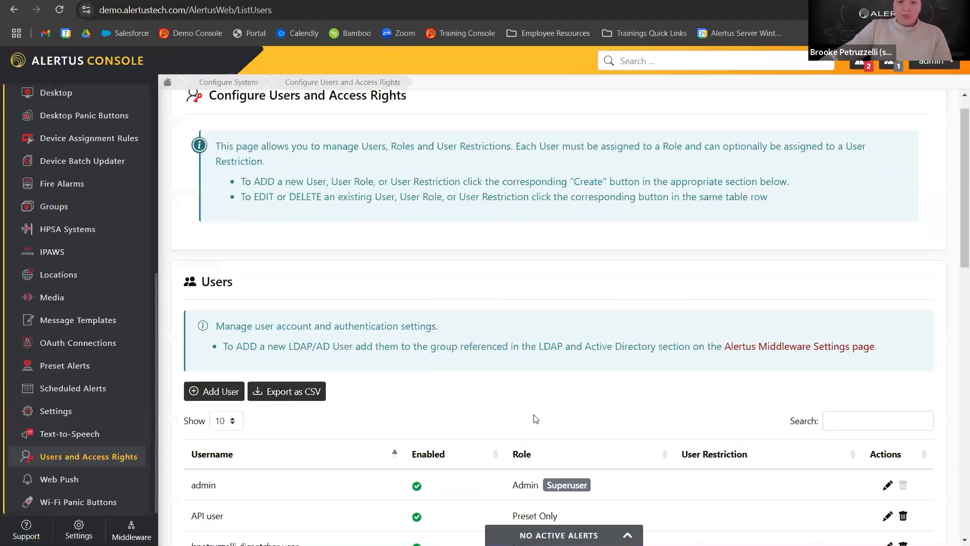
scroll(326, 348, "down", 2)
scroll(879, 342, "up", 2)
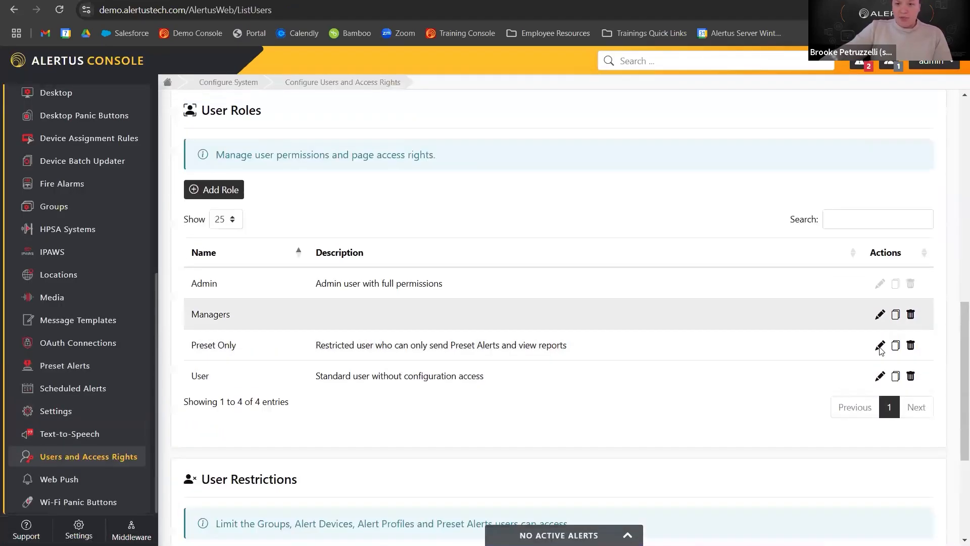
left_click(880, 359)
scroll(494, 361, "down", 7)
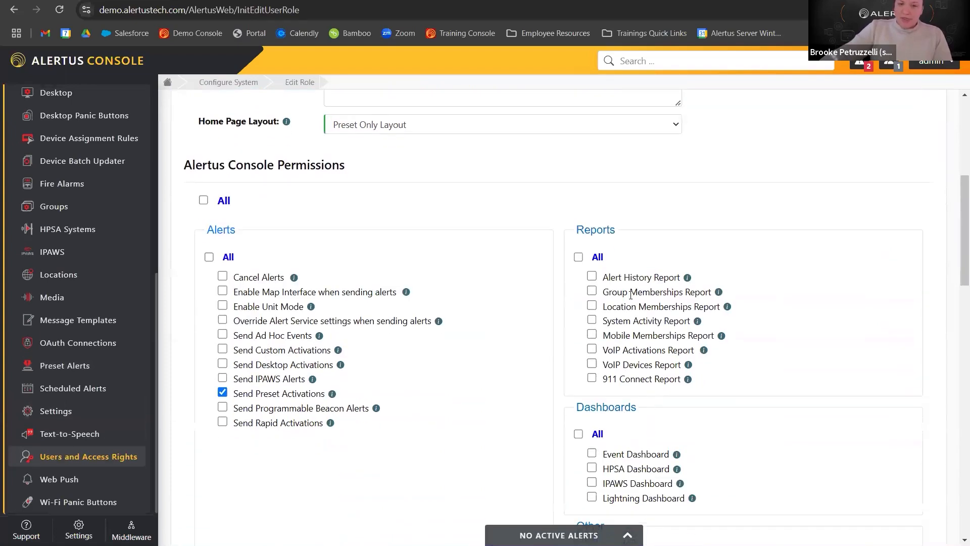
Review the Preset Only role's Dashboards, Configuration and System permissions, and save the role
scroll(641, 367, "down", 13)
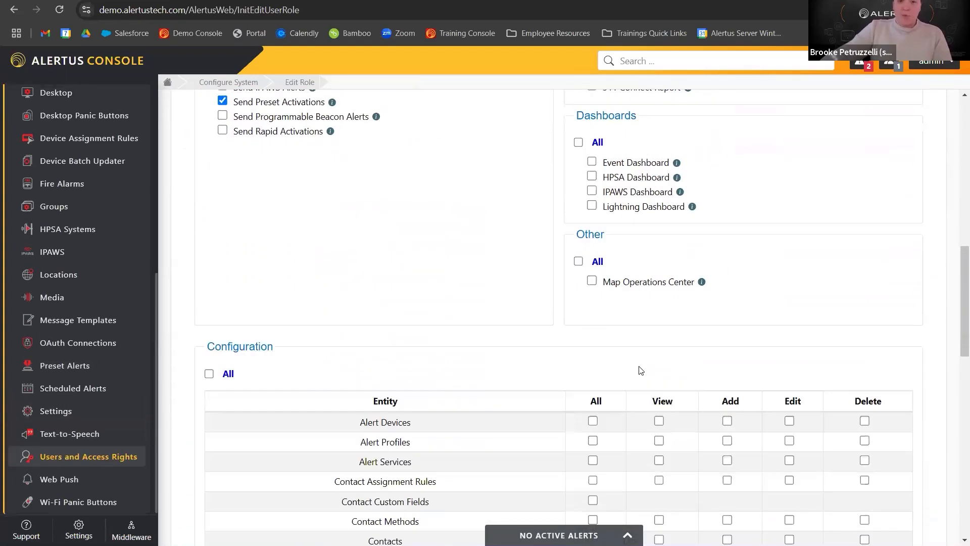
scroll(682, 425, "down", 3)
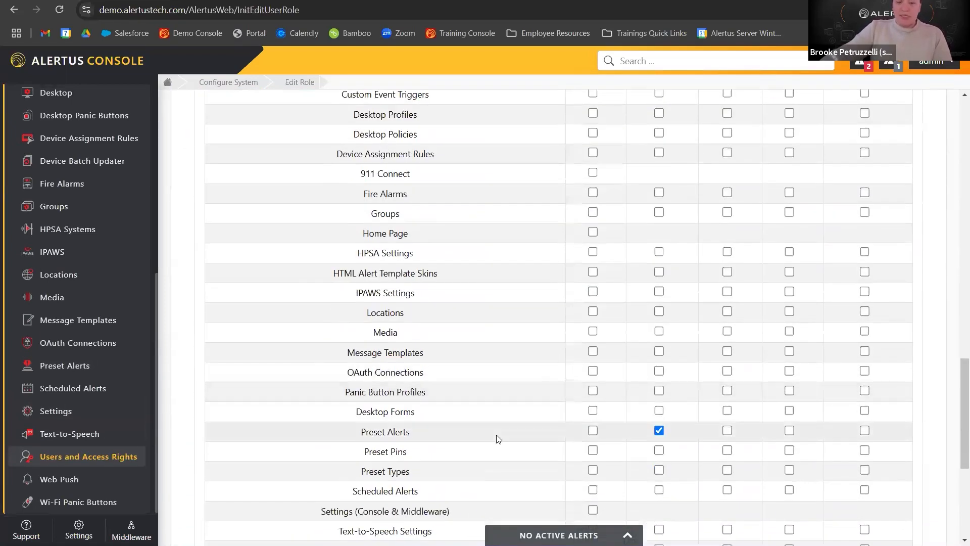
scroll(498, 438, "up", 4)
scroll(688, 407, "down", 4)
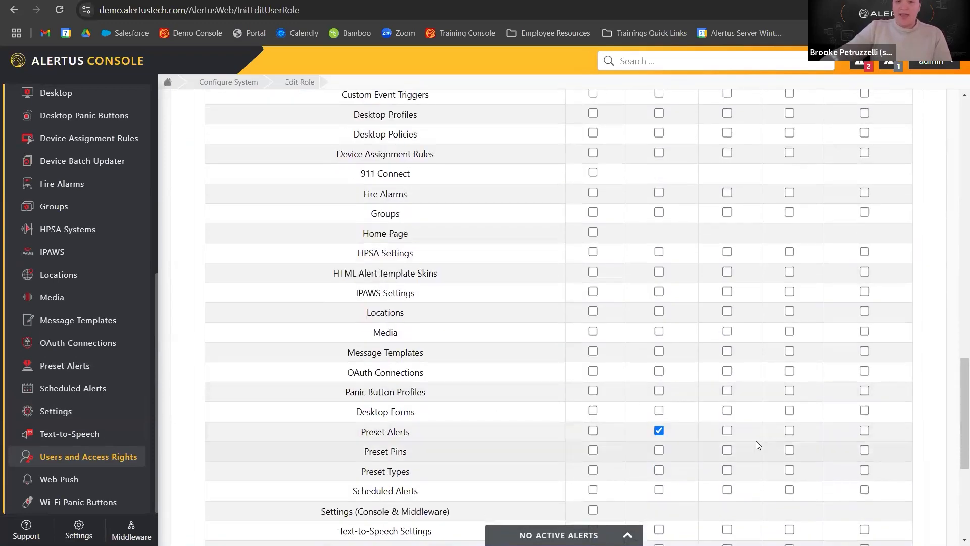
scroll(726, 453, "down", 4)
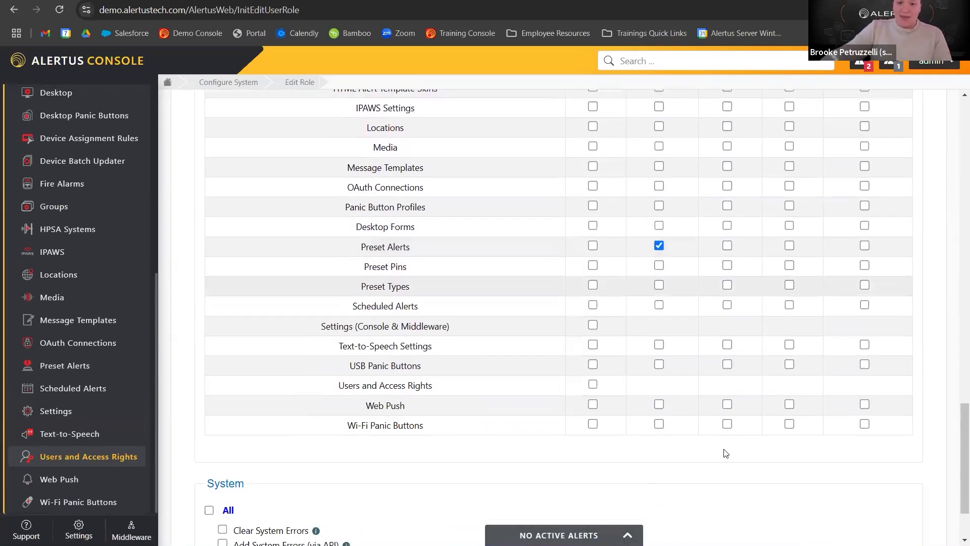
scroll(726, 453, "down", 2)
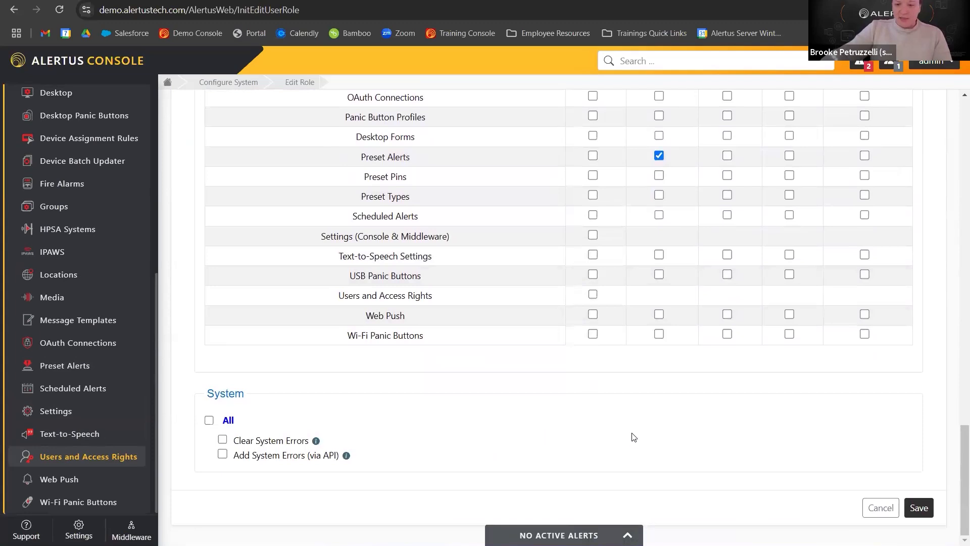
left_click(918, 507)
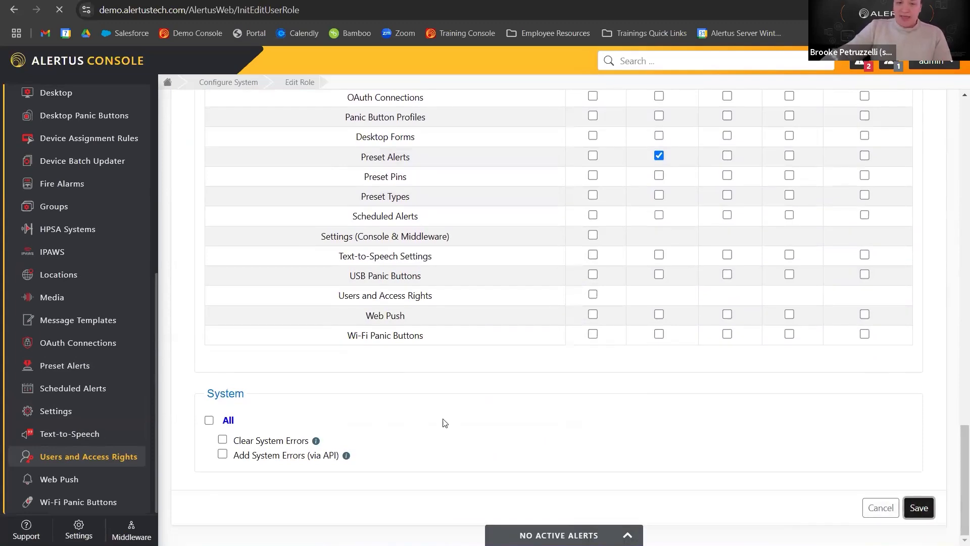
Open the User role, examine its Alerts, Reports, Configuration and System permissions, and leave it without saving
scroll(541, 373, "down", 12)
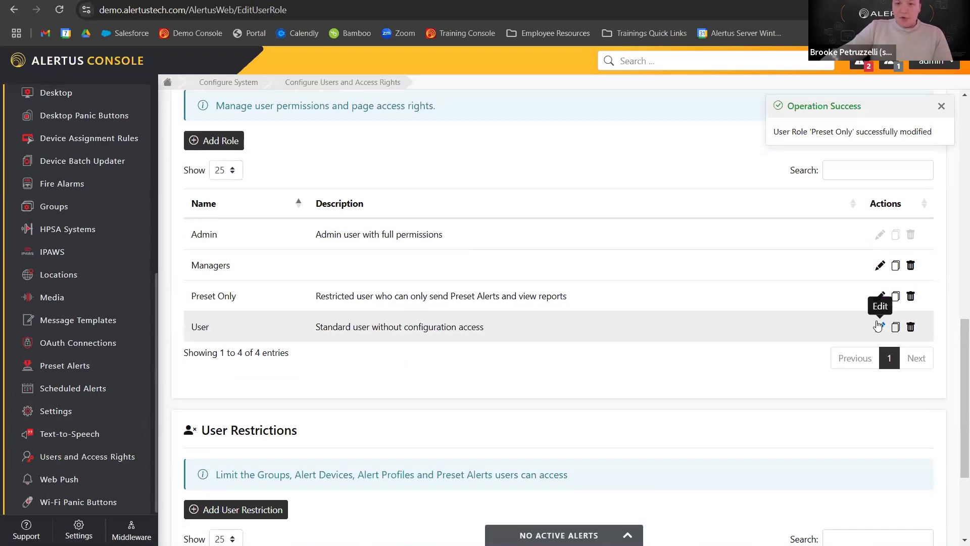
left_click(879, 327)
scroll(295, 420, "down", 8)
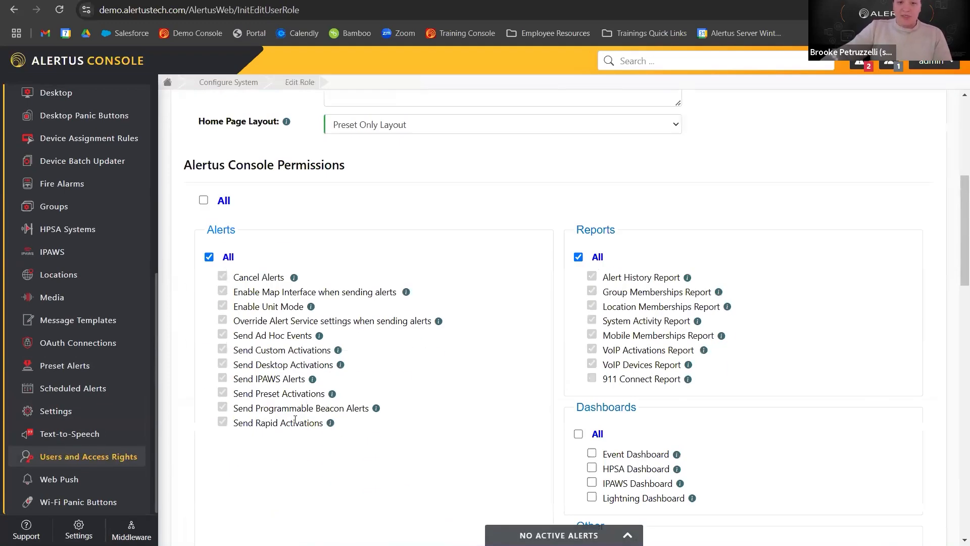
scroll(584, 351, "down", 13)
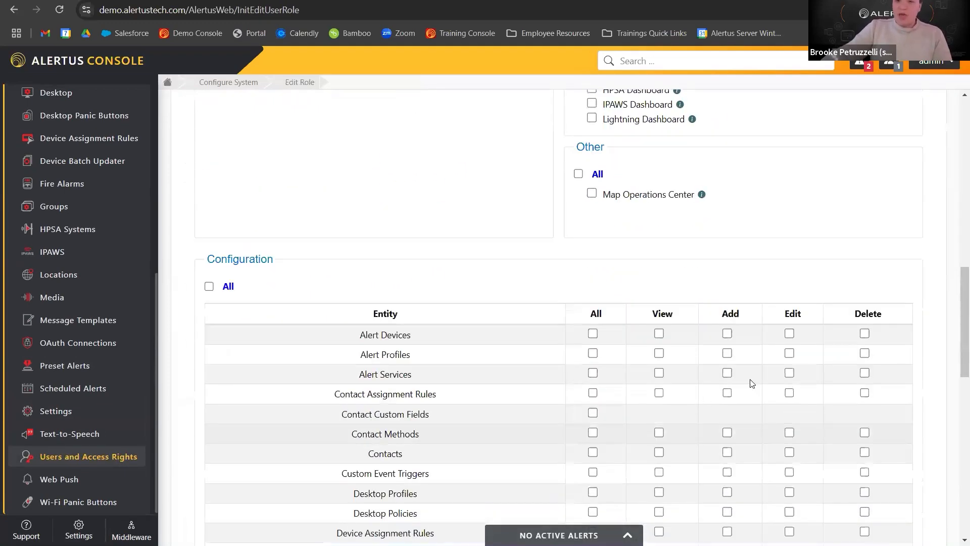
scroll(656, 372, "down", 10)
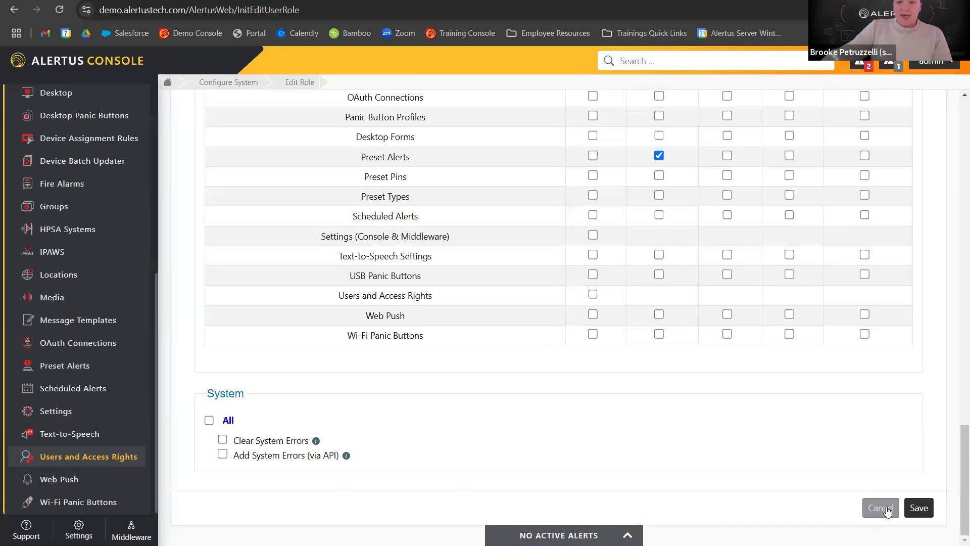
left_click(879, 507)
Examine the User Roles and User Restrictions lists and compare them with the restrictions assigned in the Users list
scroll(556, 359, "down", 15)
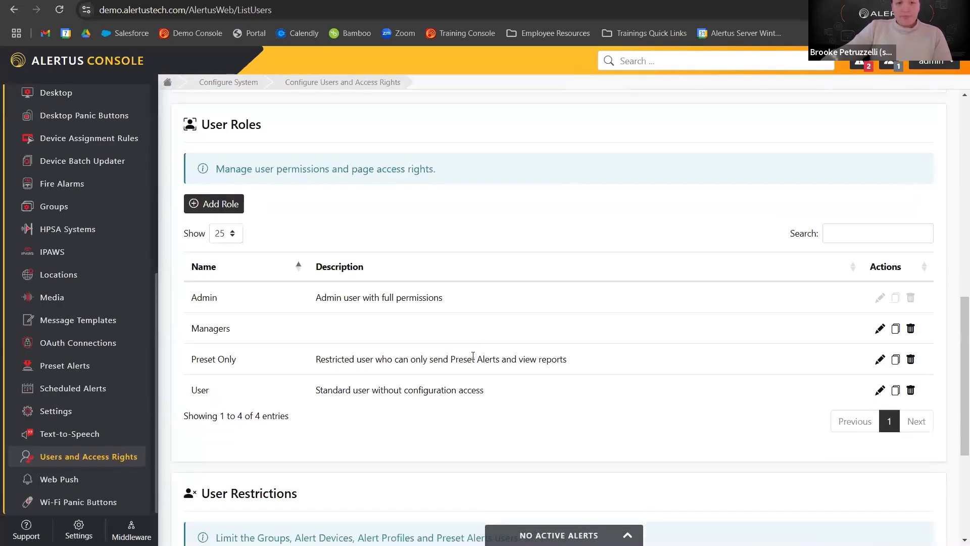
scroll(343, 197, "up", 3)
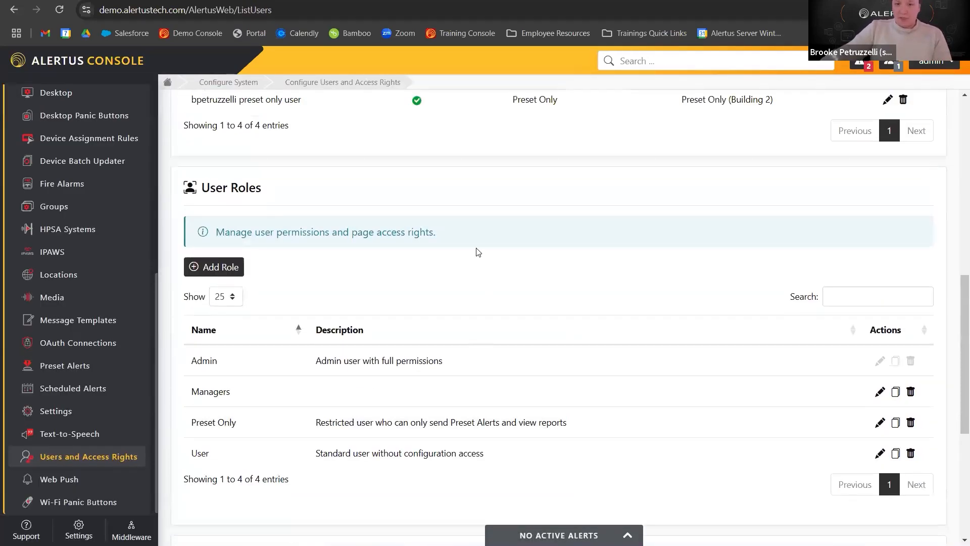
scroll(478, 252, "down", 6)
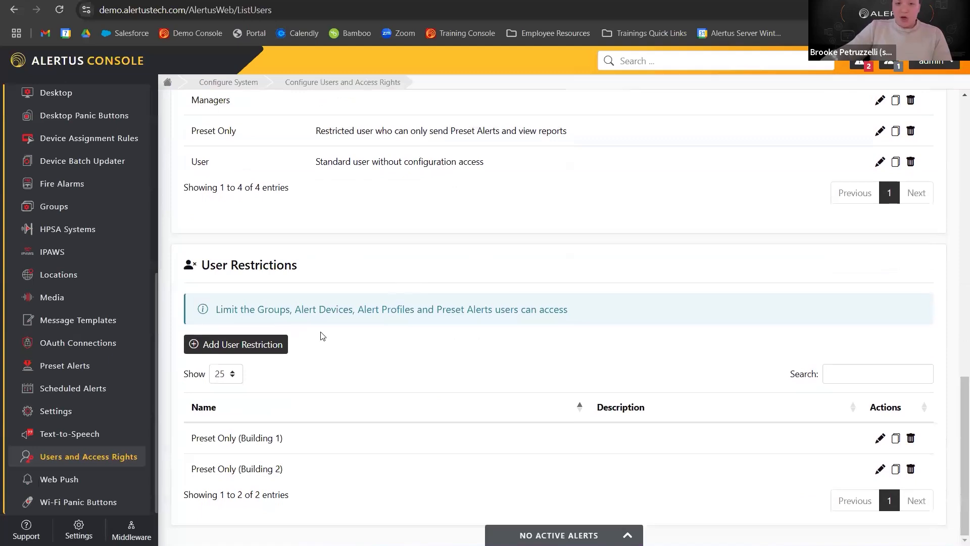
scroll(544, 314, "up", 10)
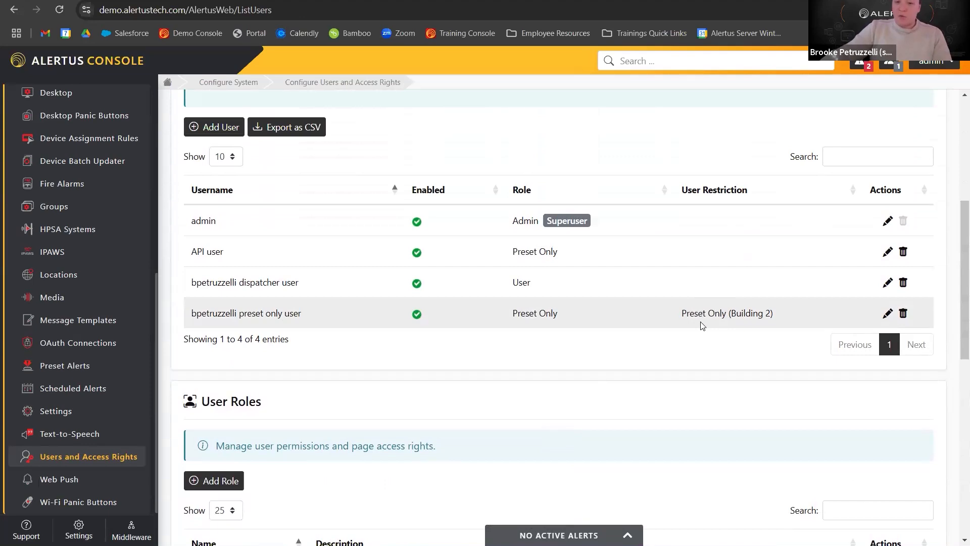
scroll(701, 325, "down", 10)
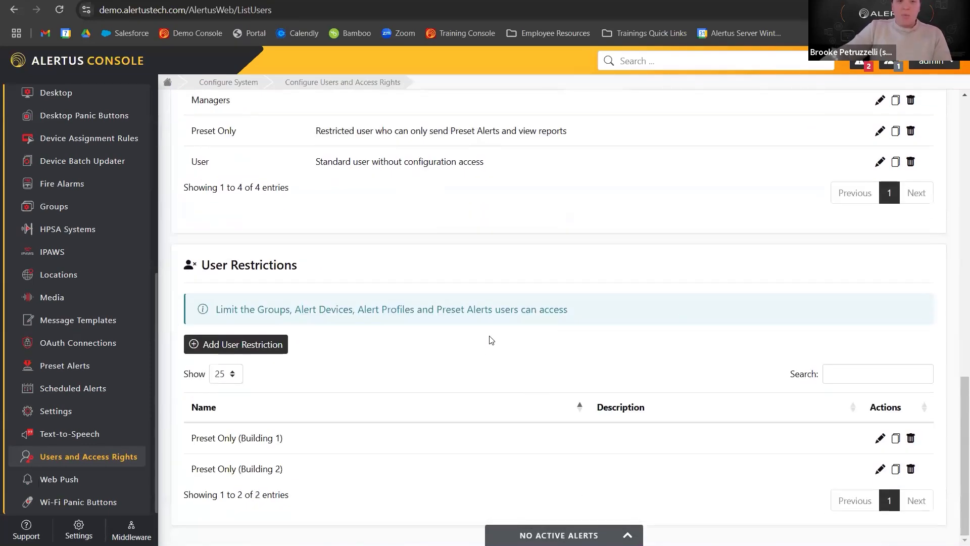
Open the Preset Only (Building 2) user restriction and view its Entry Permissions for units, groups, alert profiles and preset alerts
left_click(879, 468)
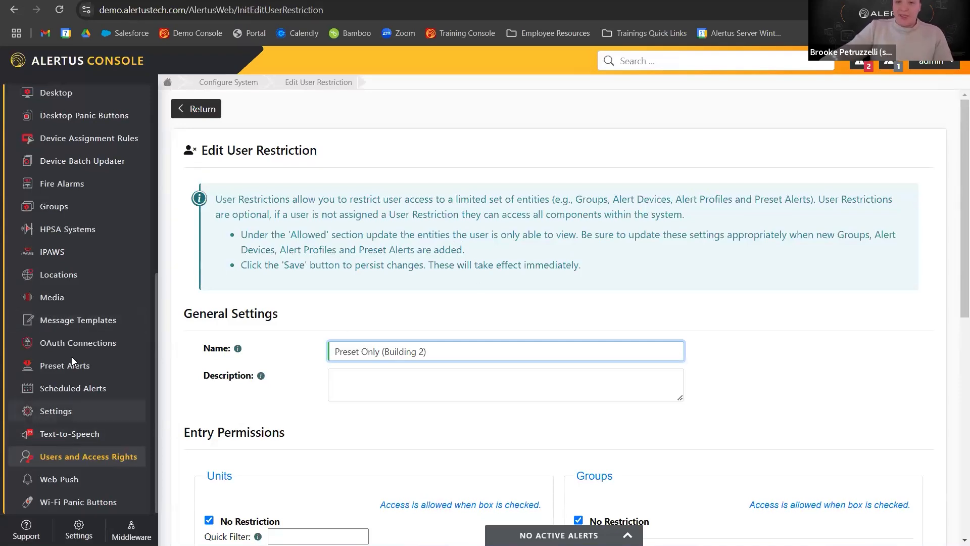
scroll(71, 356, "up", 5)
scroll(71, 364, "up", 2)
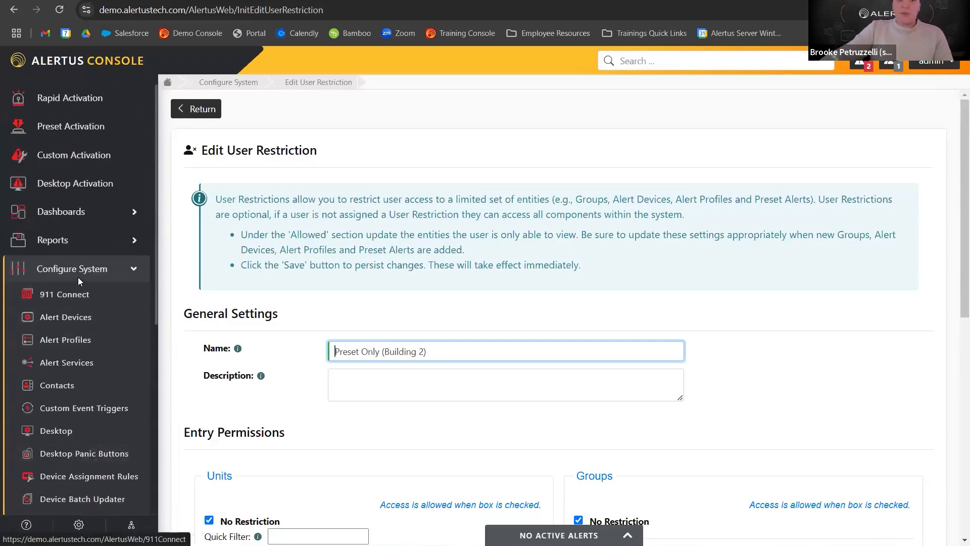
left_click(78, 277)
left_click(78, 277)
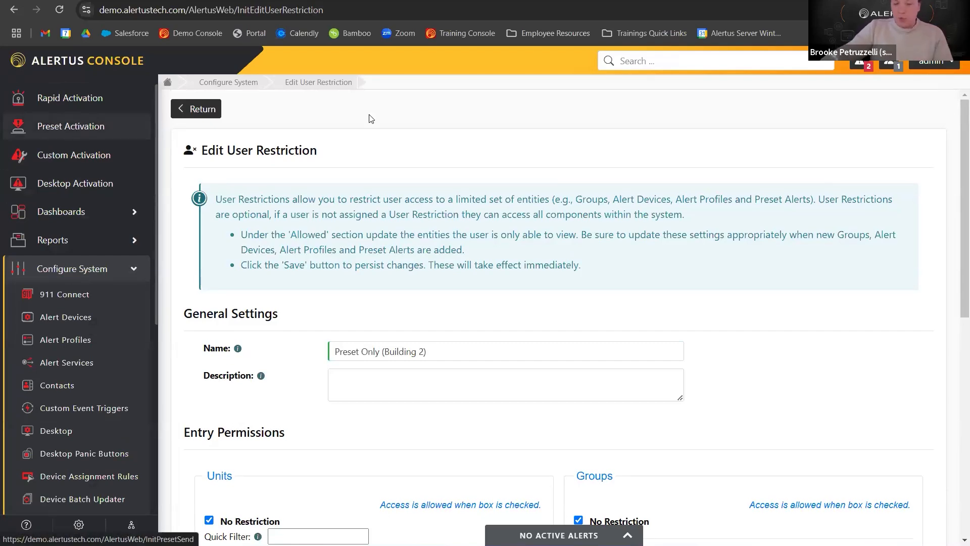
scroll(388, 331, "down", 5)
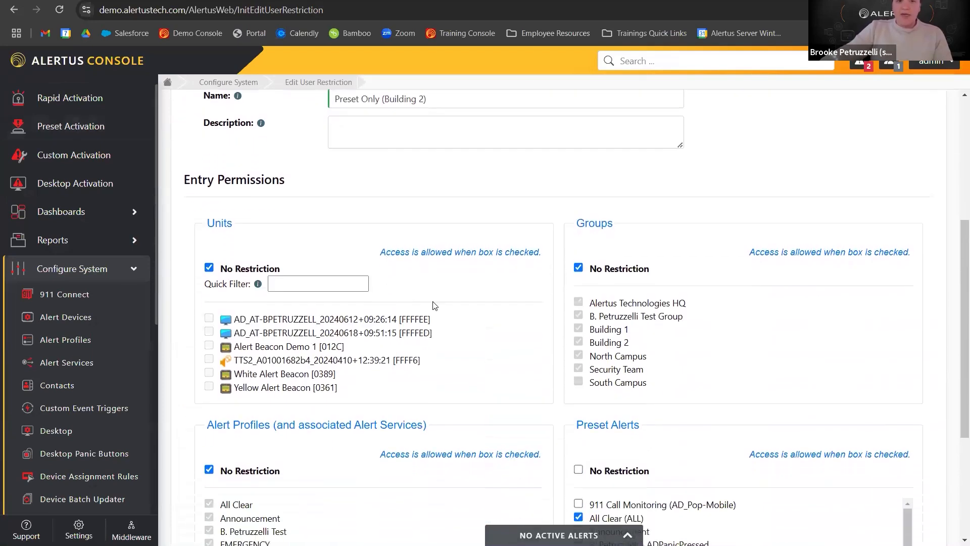
scroll(671, 346, "down", 2)
scroll(670, 346, "down", 3)
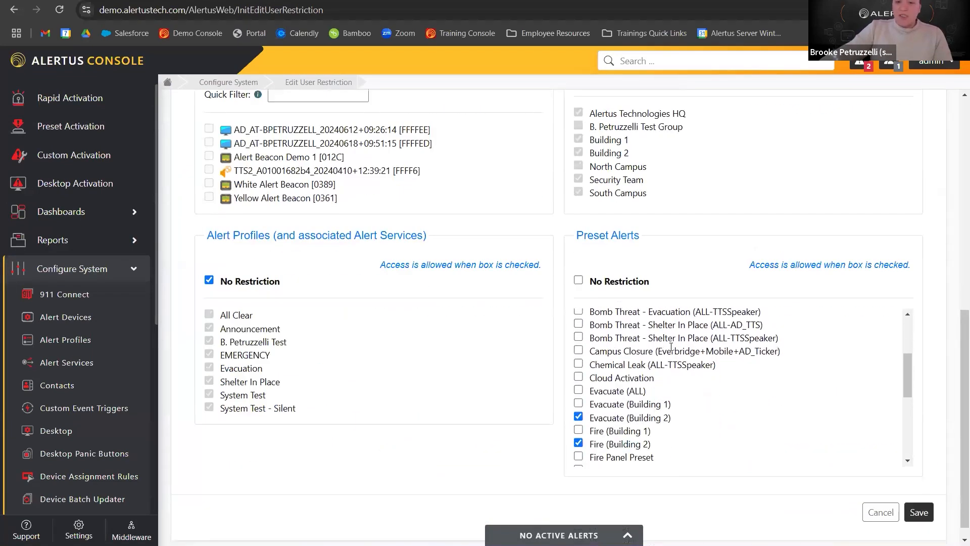
Examine which preset alerts the Building 2 restriction allows, focusing on the Evacuate, Fire, Medical Emergency and Shelter In Place entries
scroll(639, 337, "down", 4)
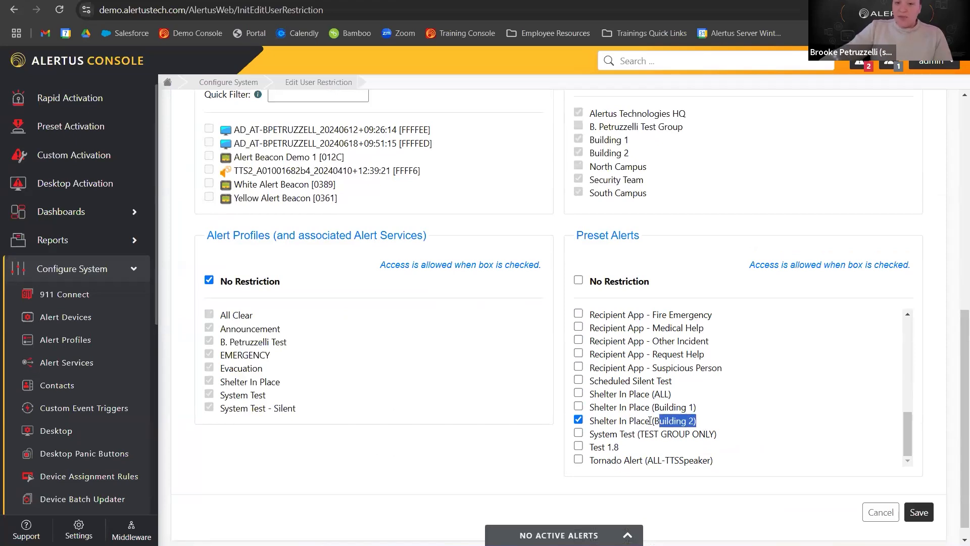
scroll(666, 420, "up", 5)
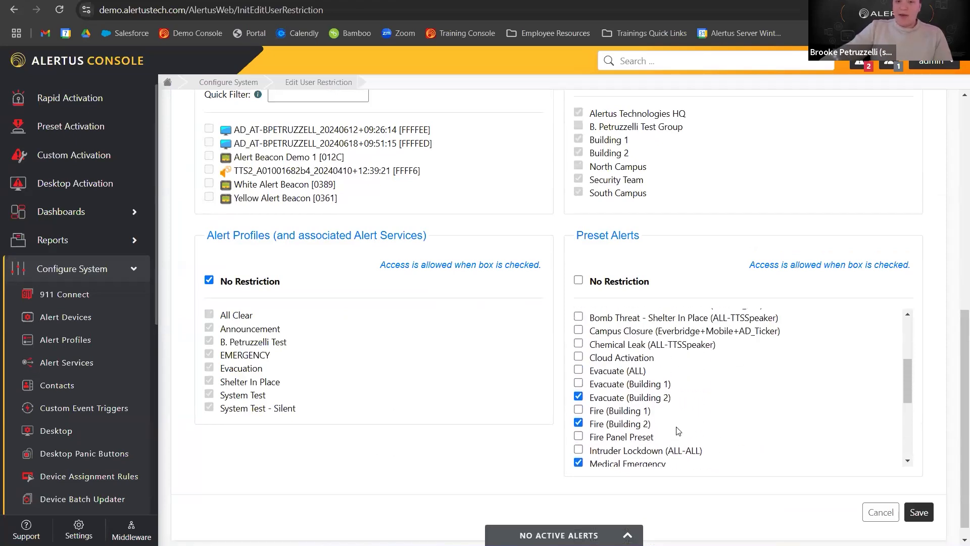
scroll(651, 416, "down", 1)
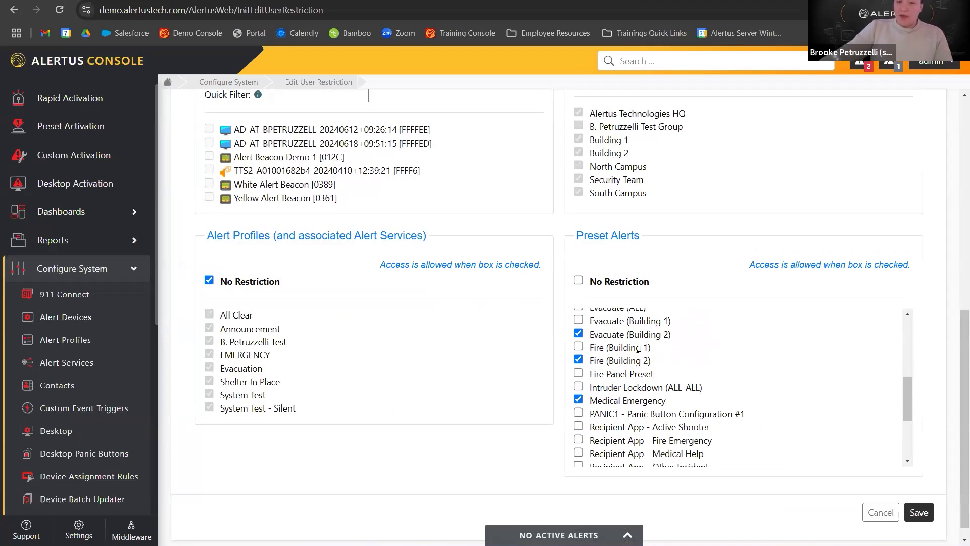
scroll(656, 376, "up", 6)
scroll(643, 351, "down", 2)
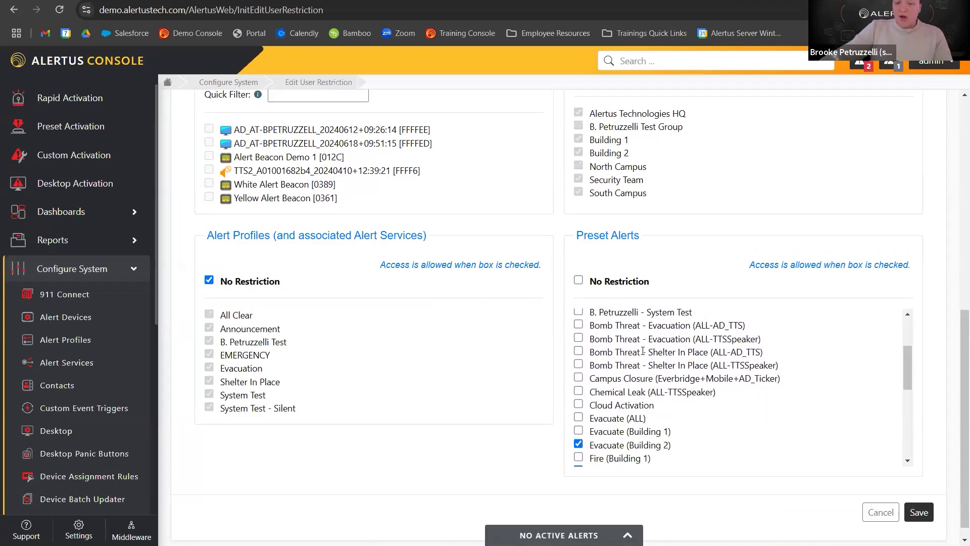
scroll(643, 351, "down", 10)
scroll(646, 350, "up", 13)
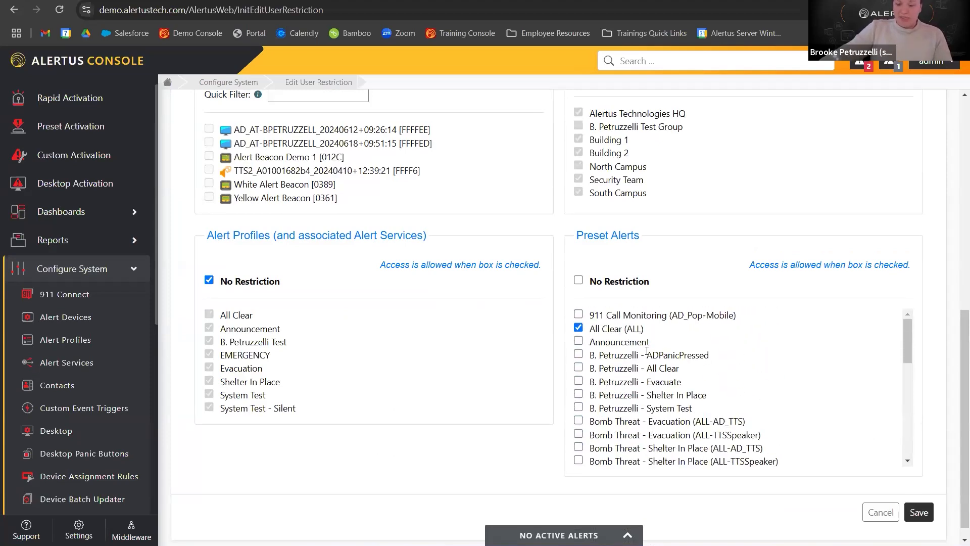
scroll(646, 350, "down", 7)
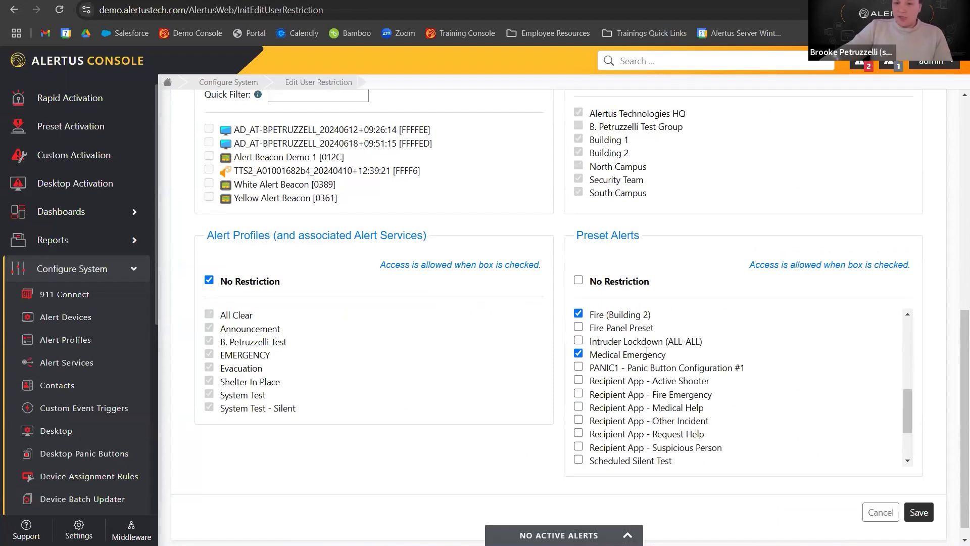
scroll(647, 350, "up", 4)
scroll(515, 392, "up", 3)
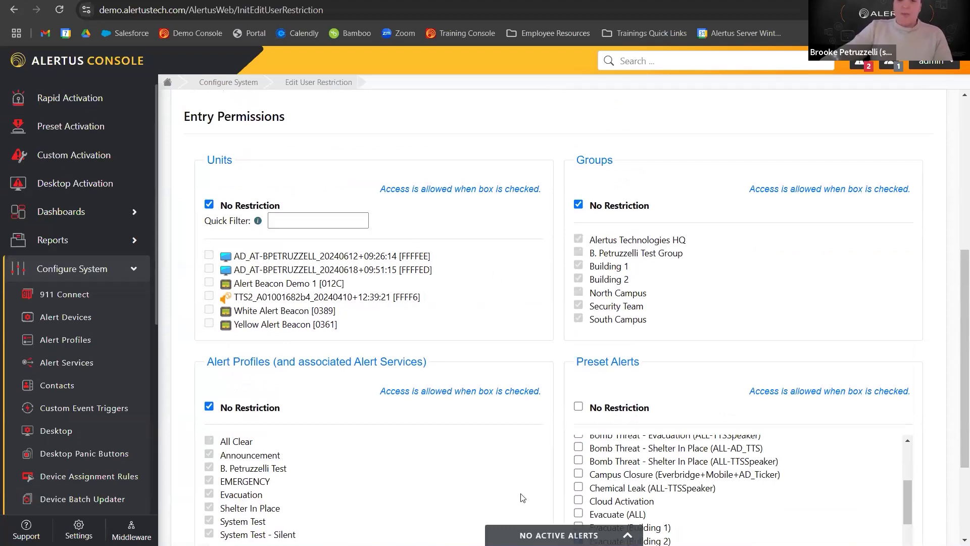
Recheck the restriction's Preset Alerts entries and save the Preset Only (Building 2) user restriction
scroll(712, 462, "down", 3)
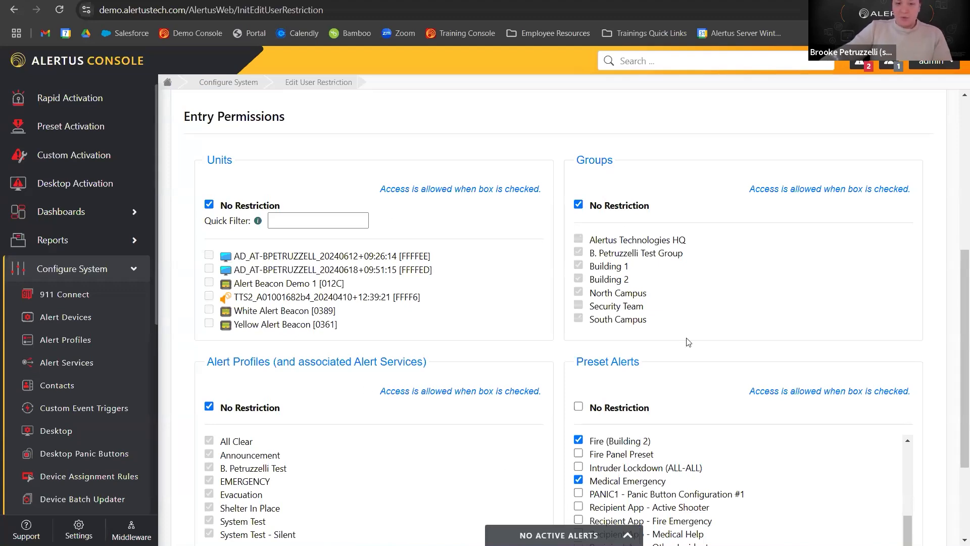
scroll(709, 323, "down", 3)
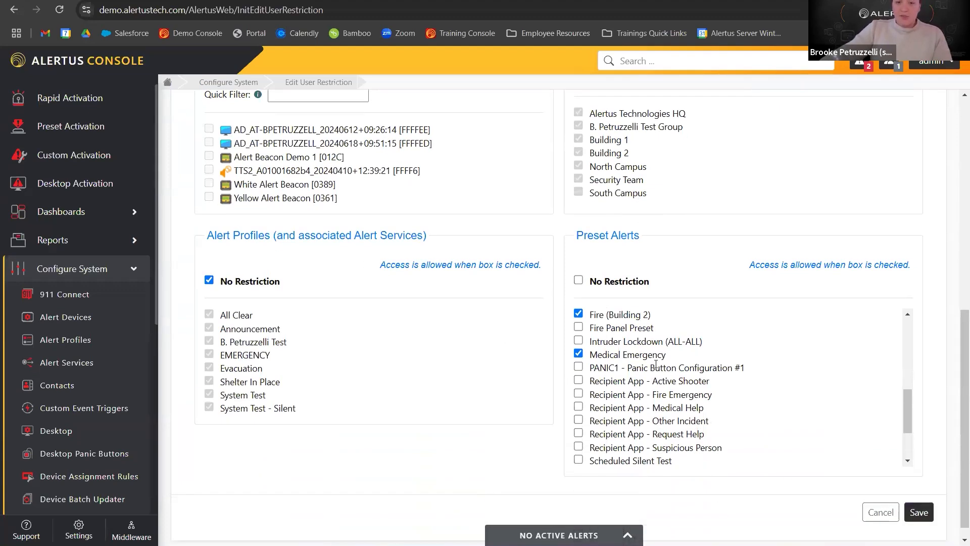
scroll(655, 364, "down", 2)
scroll(707, 394, "up", 5)
left_click(918, 512)
Log out of the admin account and sign in to the console with the preset-only user account
scroll(506, 374, "down", 5)
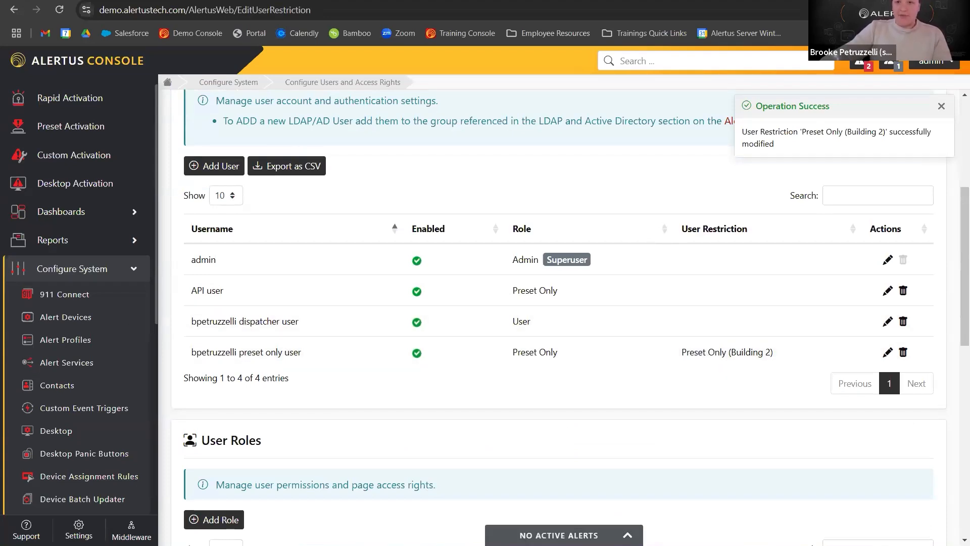
left_click(934, 61)
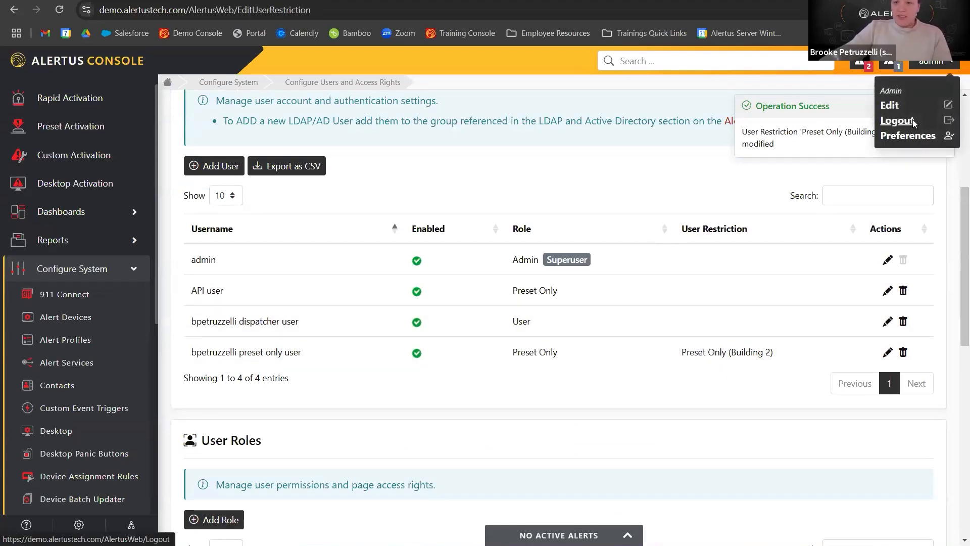
left_click(909, 123)
left_click(392, 288)
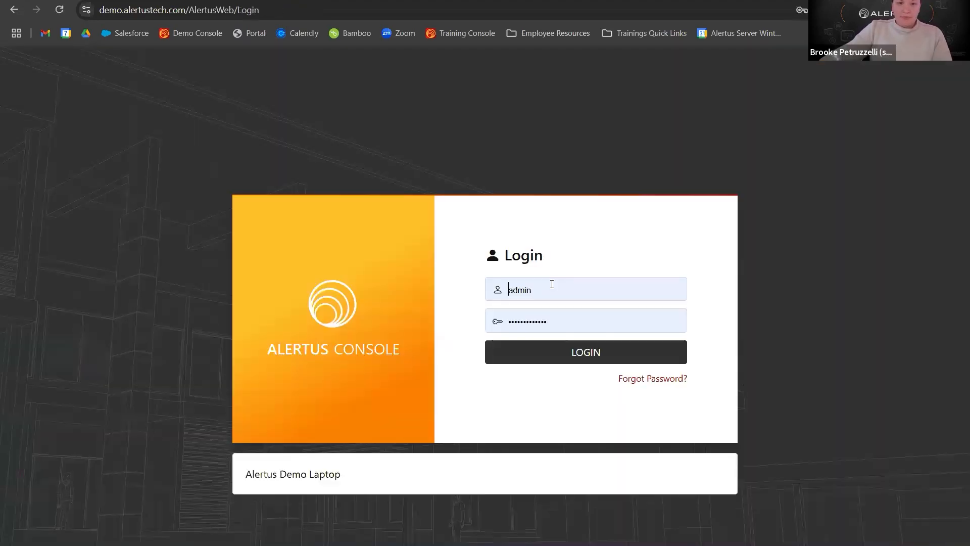
left_click(546, 286)
left_click(618, 396)
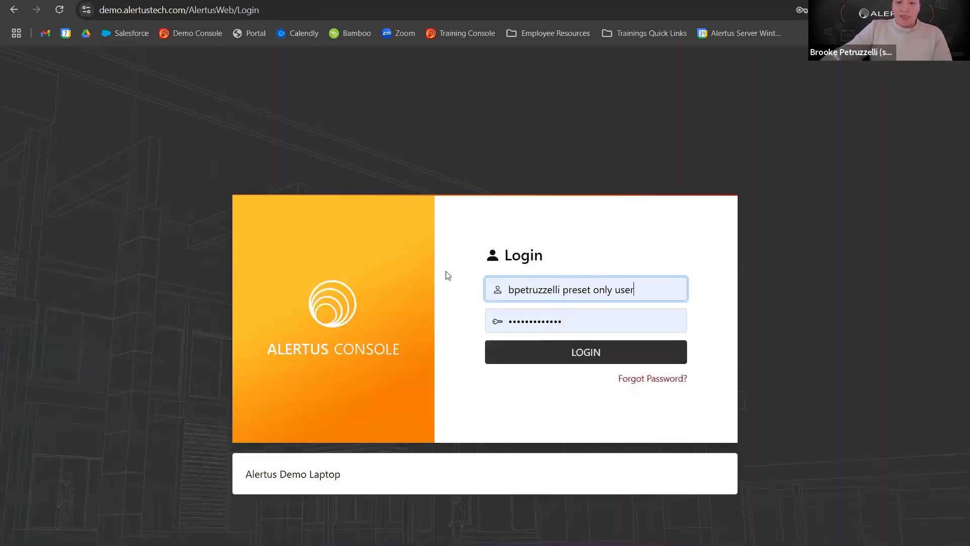
left_click(528, 362)
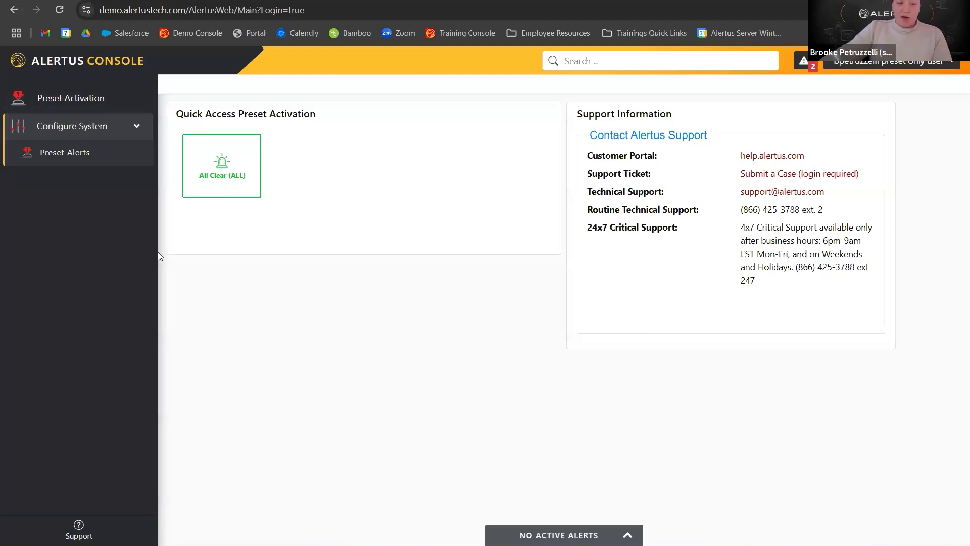
View the restricted user's Preset Activation page and examine the entries and available actions in the Preset Alerts list
left_click(106, 107)
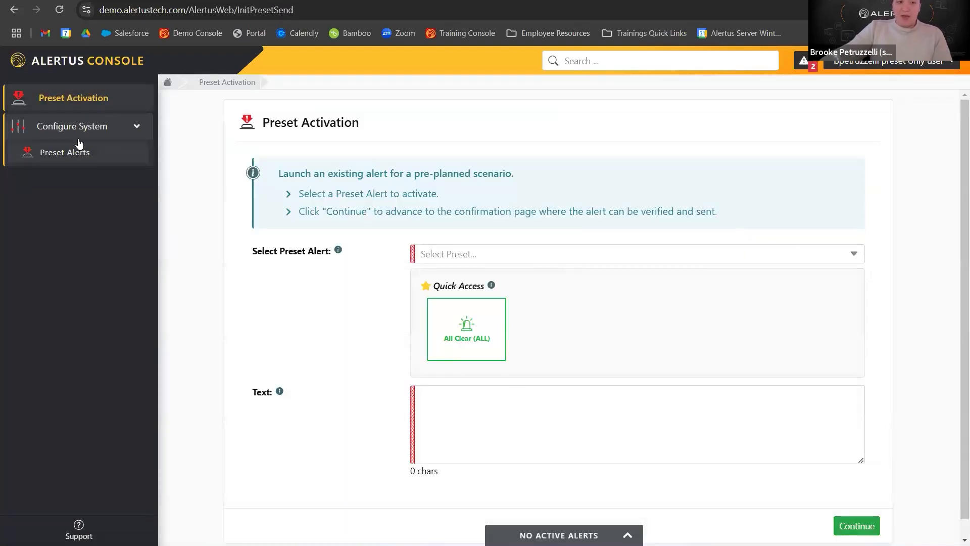
left_click(77, 155)
scroll(558, 325, "down", 5)
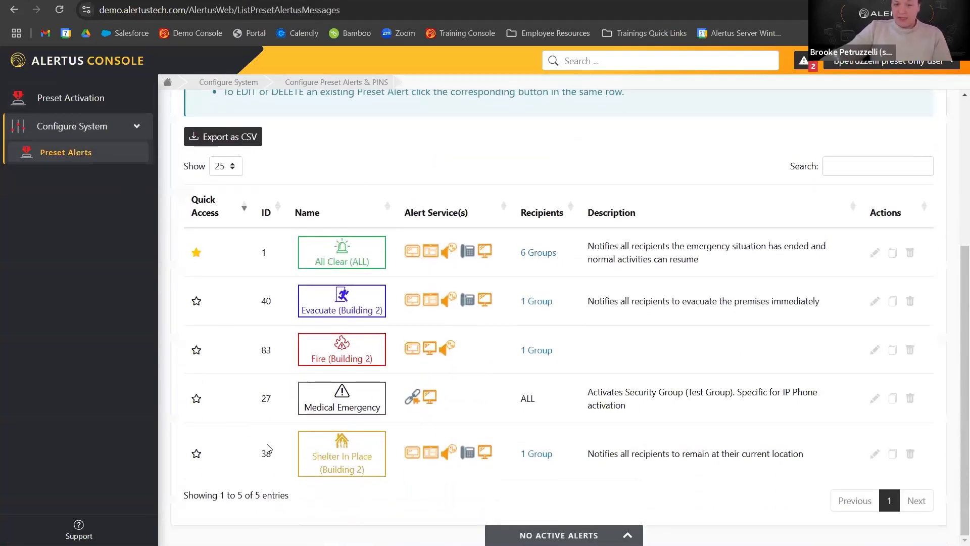
scroll(331, 250, "up", 3)
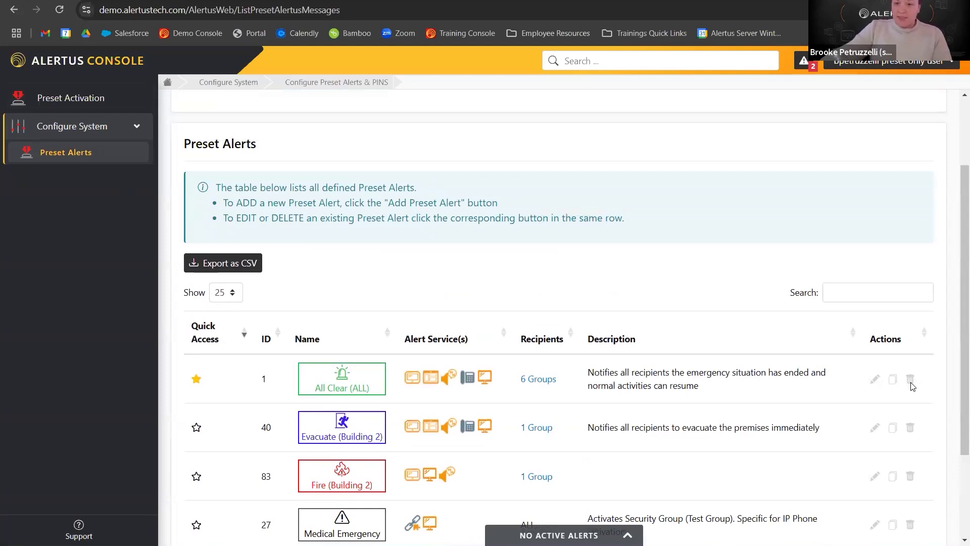
scroll(227, 333, "down", 1)
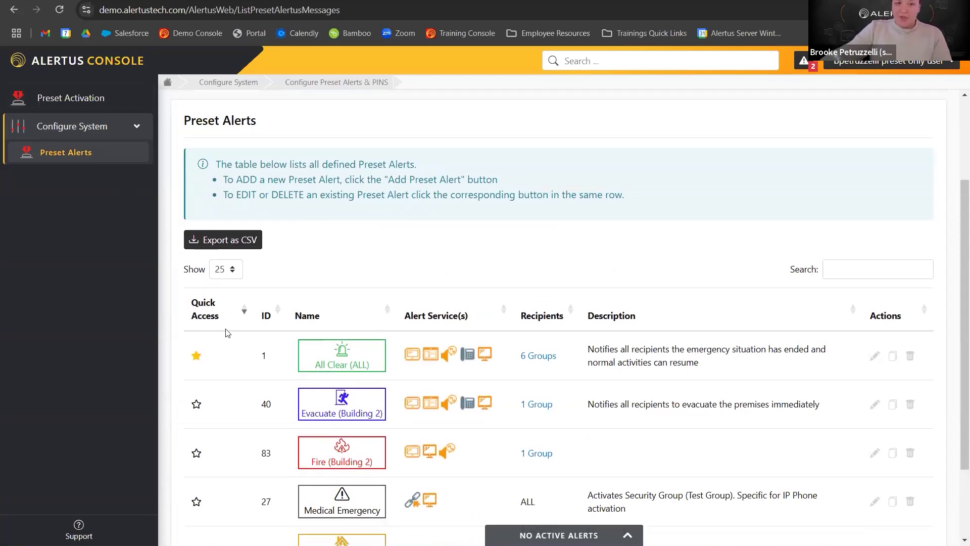
scroll(227, 333, "down", 2)
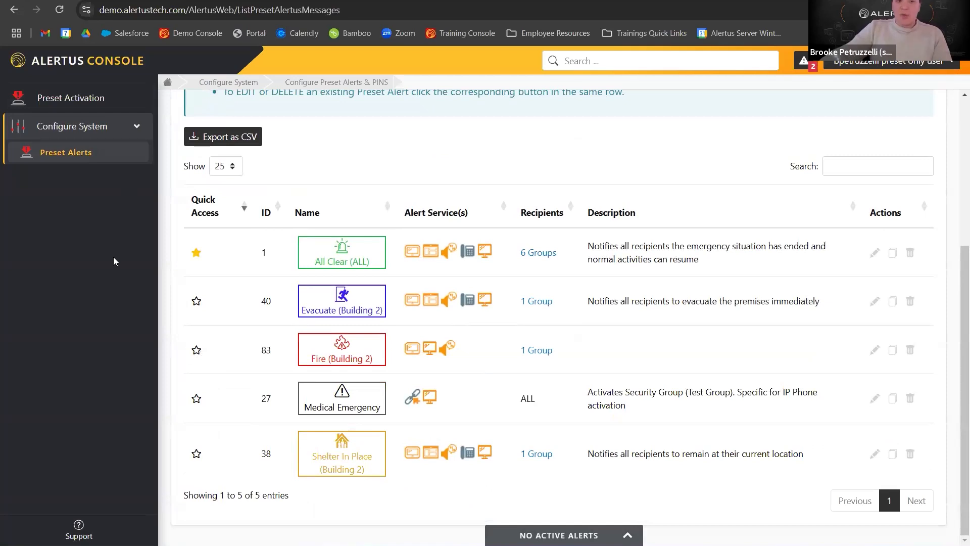
Add the Evacuate (Building 2) and Fire (Building 2) presets to Quick Access, and check the Preset Activation and home pages
left_click(196, 350)
left_click(101, 101)
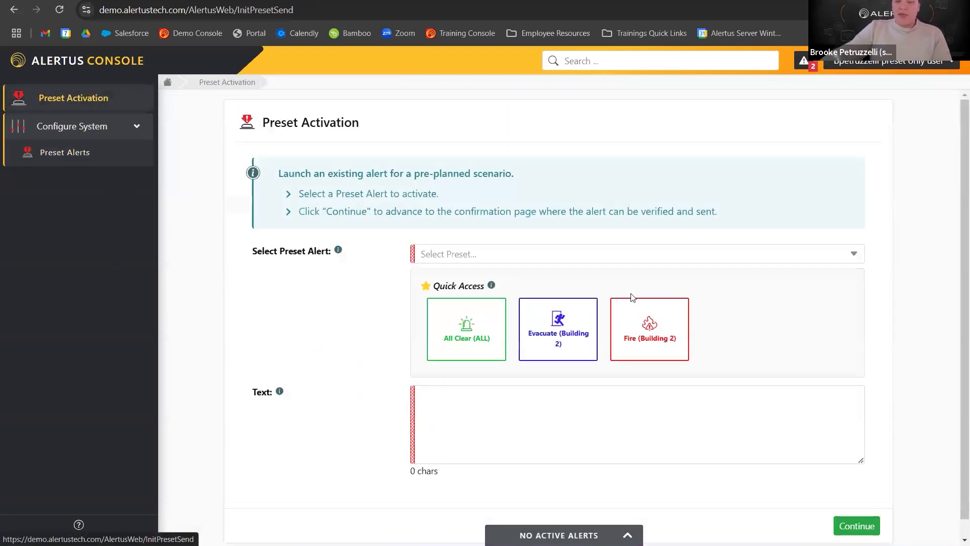
left_click(105, 58)
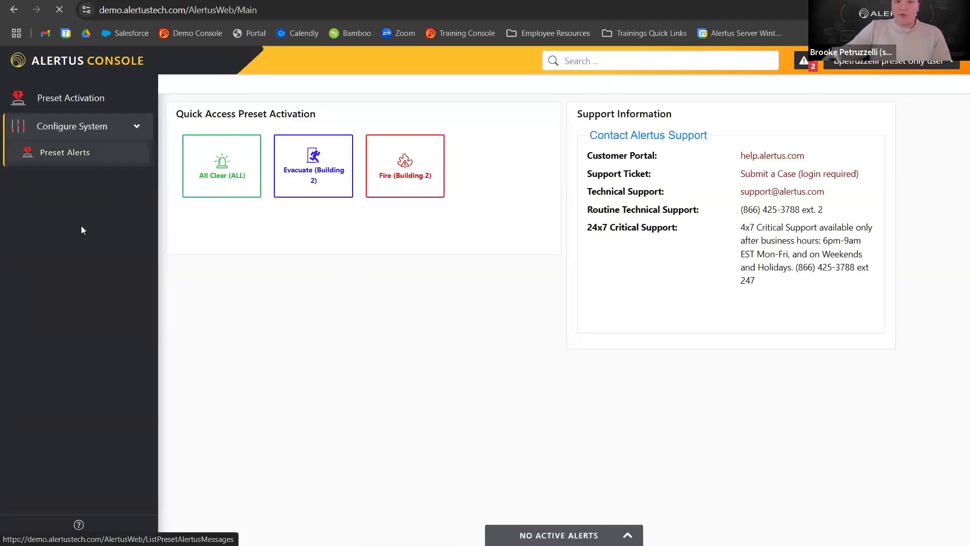
Recheck the Quick Access markings in the Preset Alerts list and return to the restricted user's home page
scroll(411, 361, "down", 5)
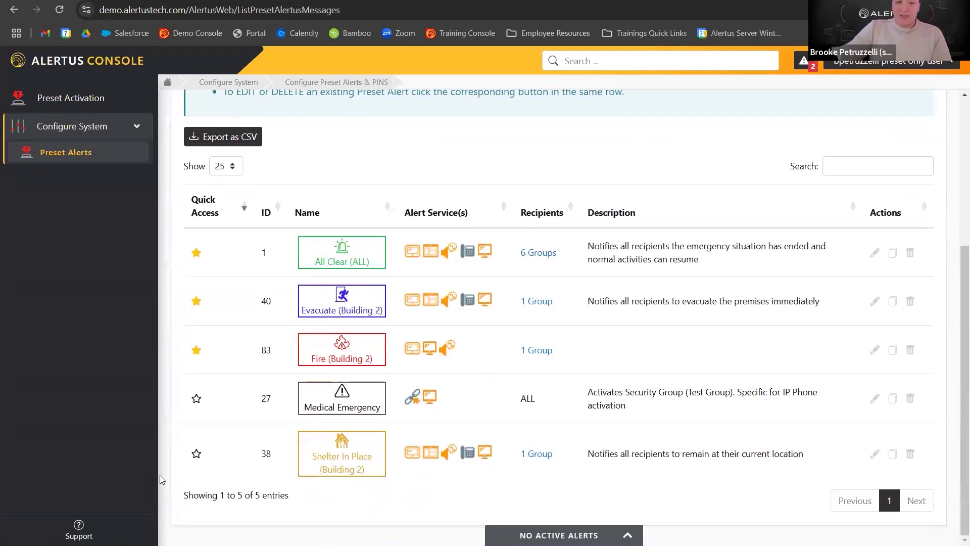
left_click(66, 129)
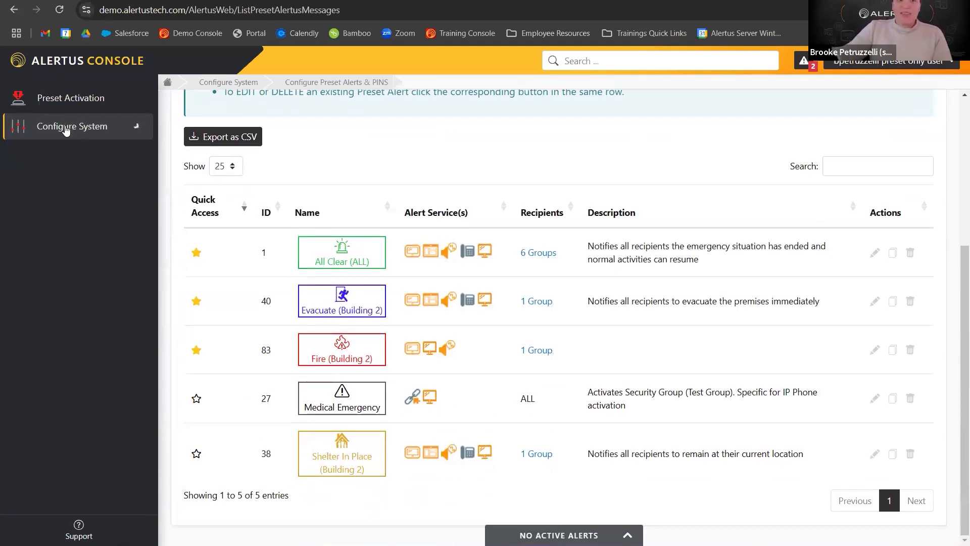
left_click(52, 59)
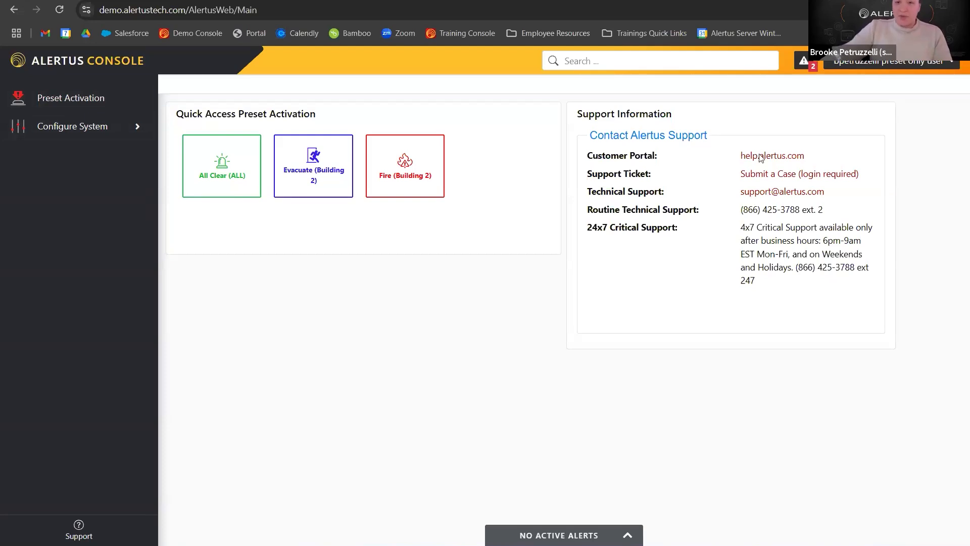
Log out of the preset-only account and sign back in to the console as admin
left_click(892, 60)
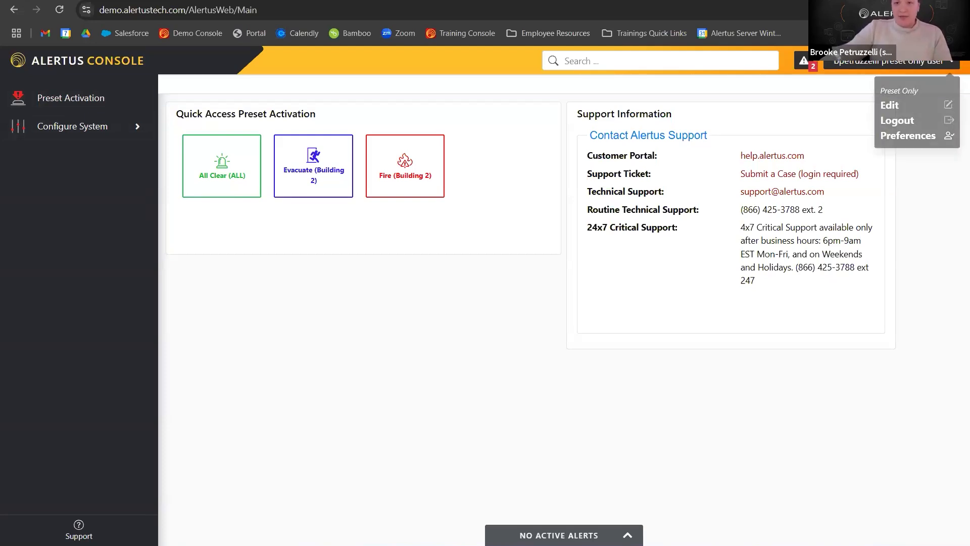
left_click(909, 123)
left_click(399, 287)
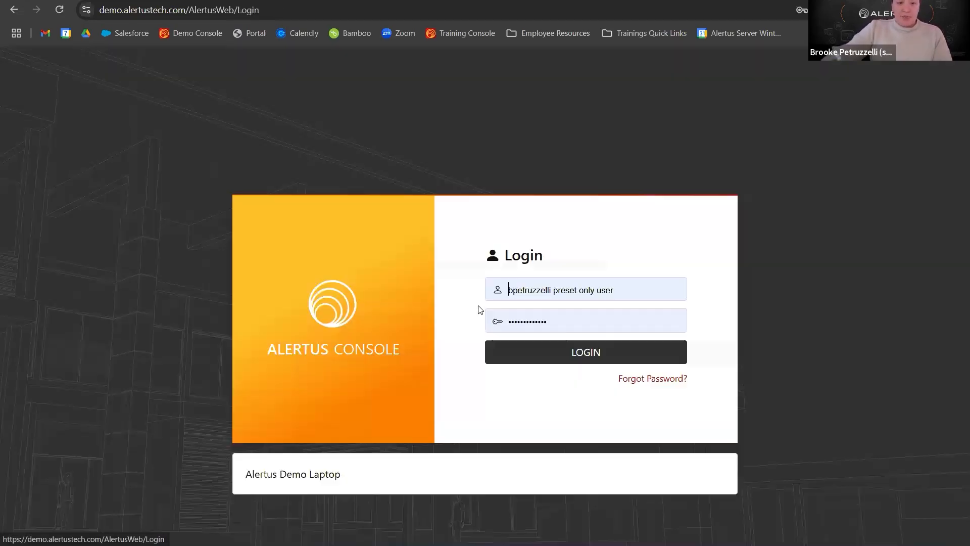
left_click(535, 289)
left_click(589, 353)
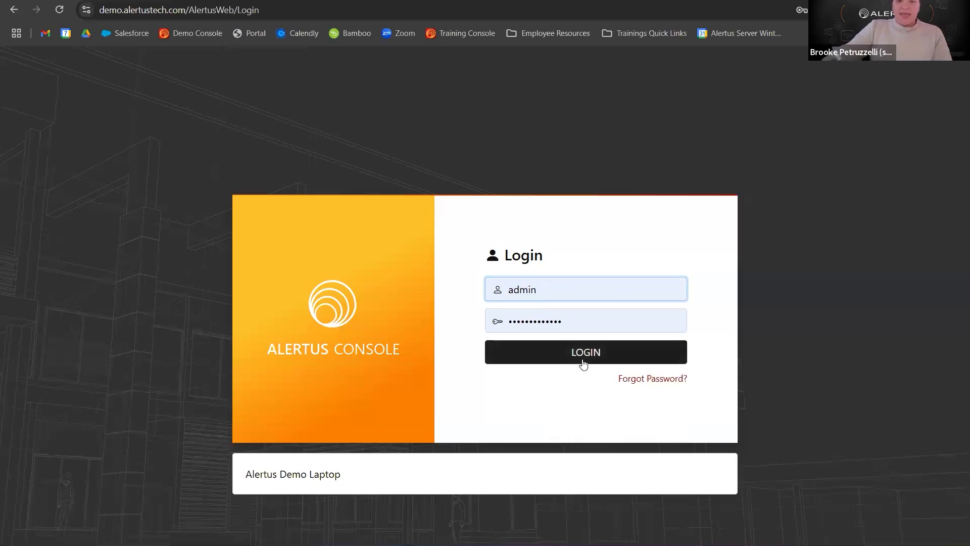
left_click(584, 359)
Open the Users and Access Rights configuration page and bring up the Users list
left_click(101, 268)
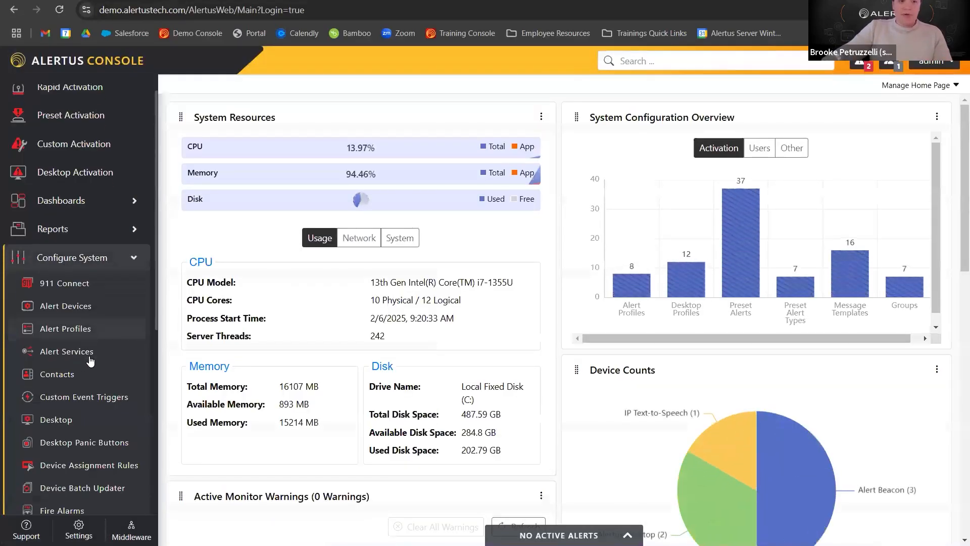
scroll(95, 408, "down", 5)
left_click(78, 454)
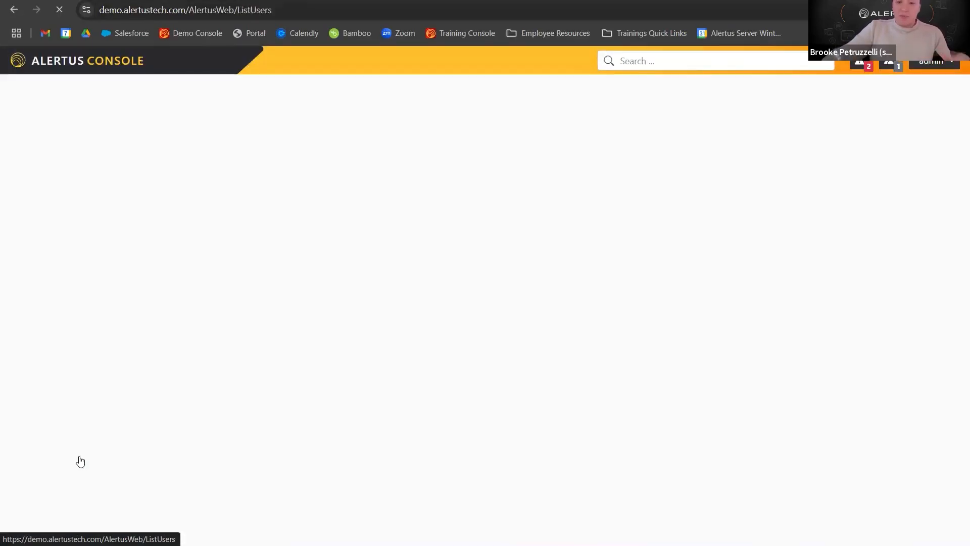
scroll(450, 331, "down", 3)
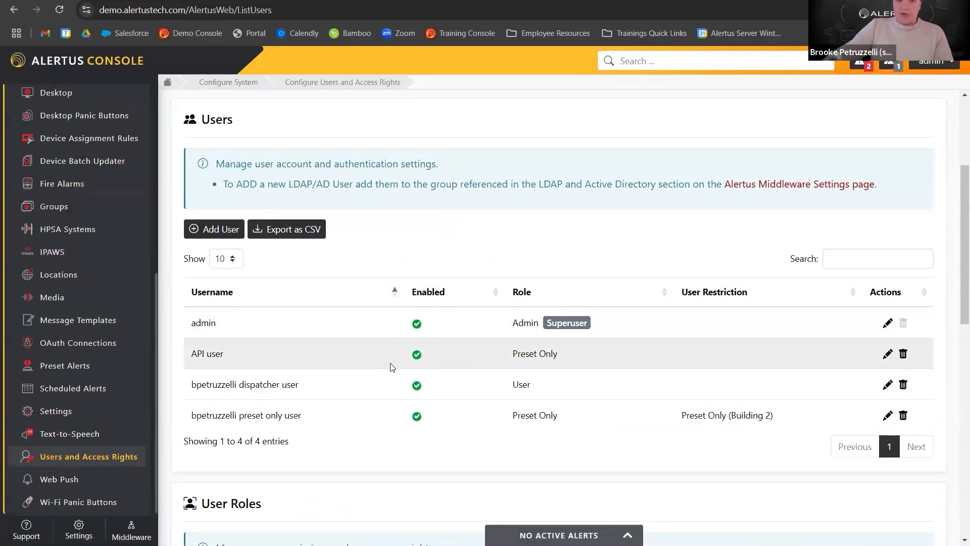
Examine the full range of activation and Configure System pages available to the admin account
scroll(73, 313, "up", 7)
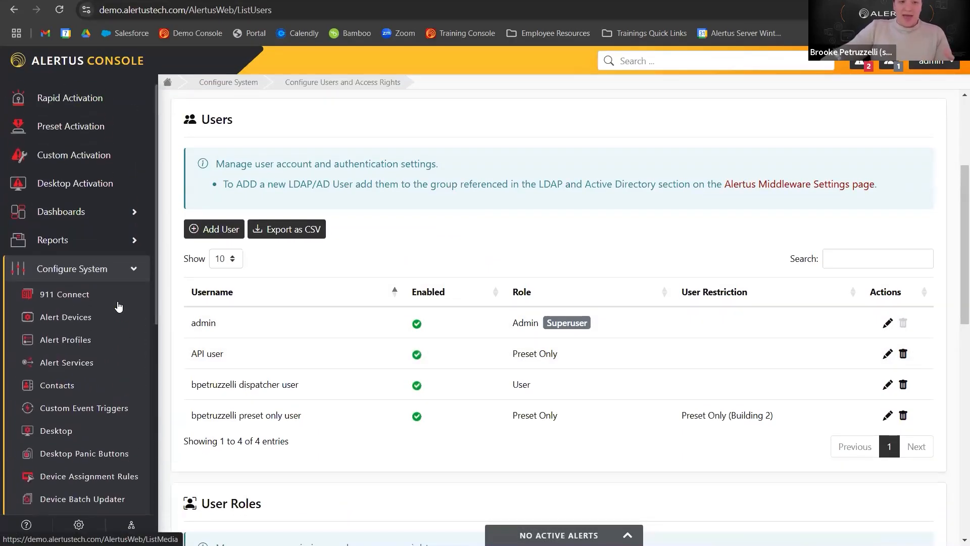
scroll(78, 283, "down", 7)
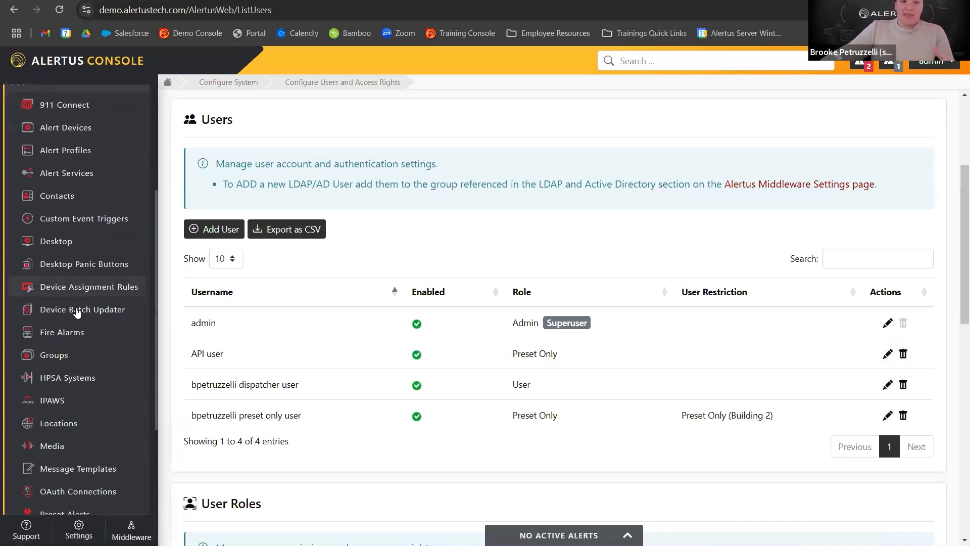
scroll(95, 314, "up", 1)
scroll(95, 314, "up", 5)
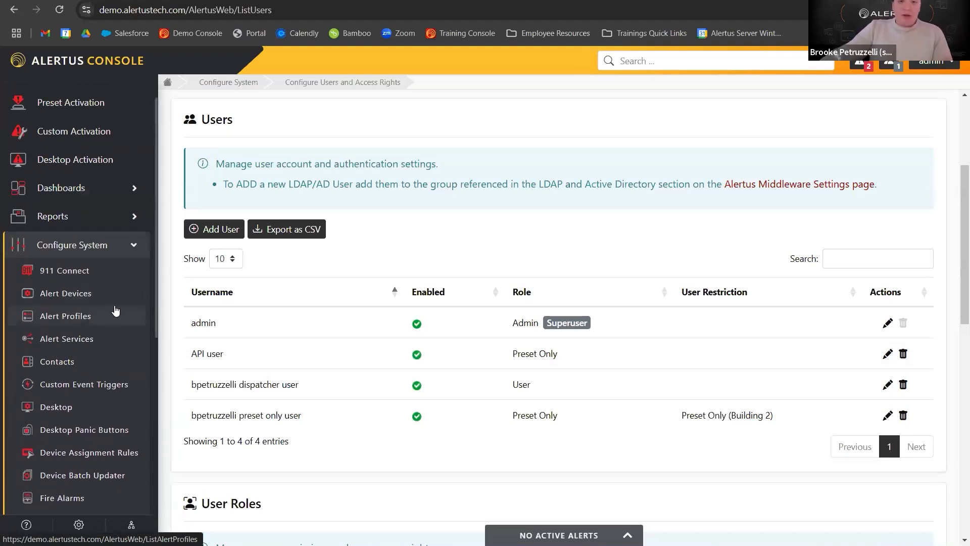
scroll(137, 380, "down", 1)
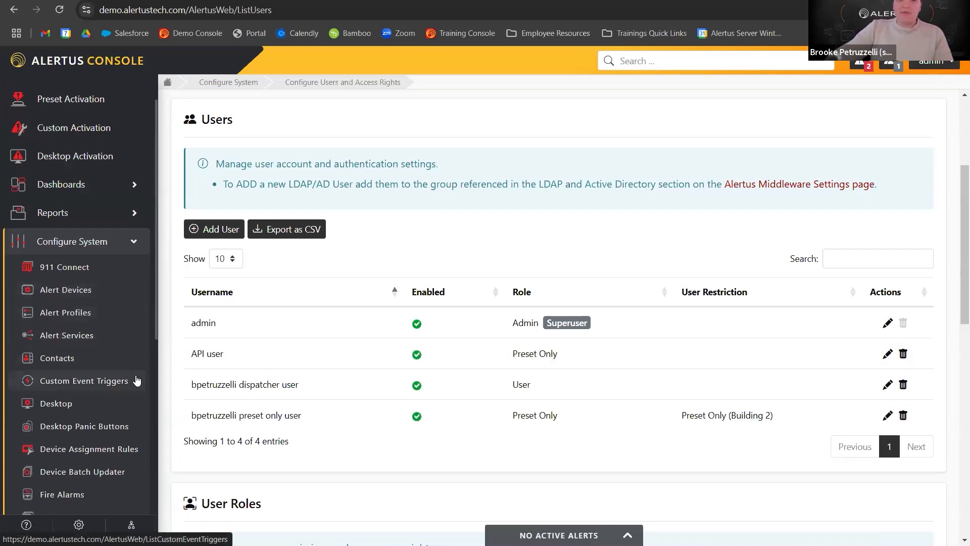
scroll(137, 380, "down", 6)
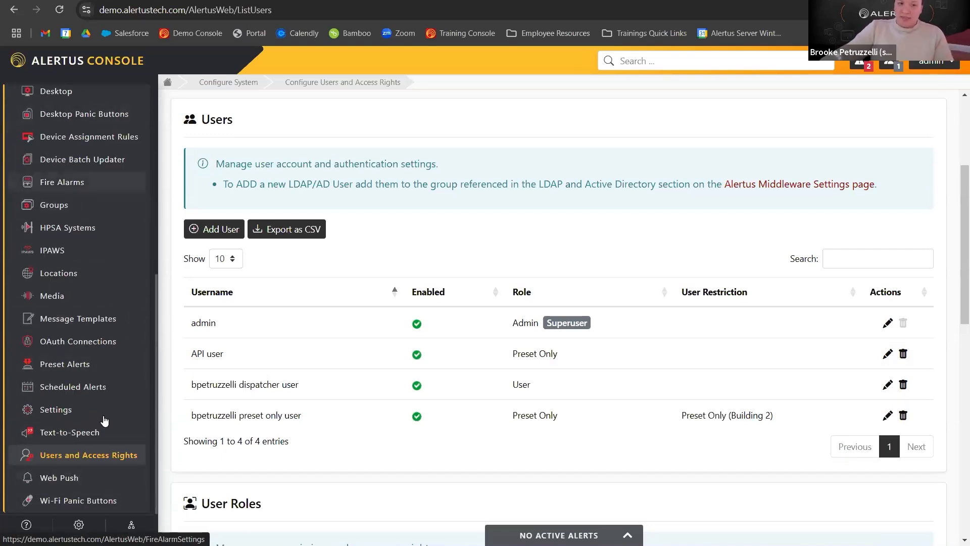
scroll(104, 421, "up", 7)
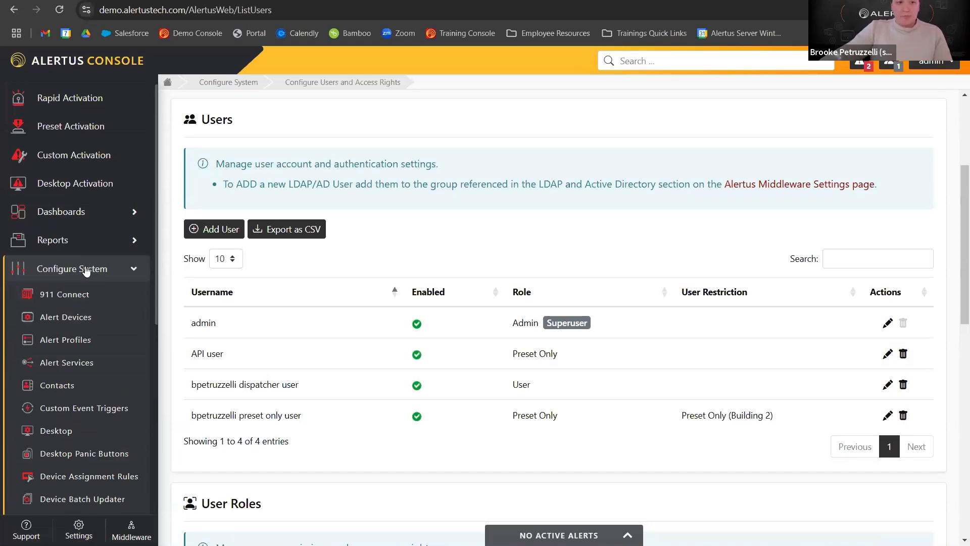
Start a new user role named Admin (Custom) with the Administrator home page layout
scroll(242, 354, "down", 6)
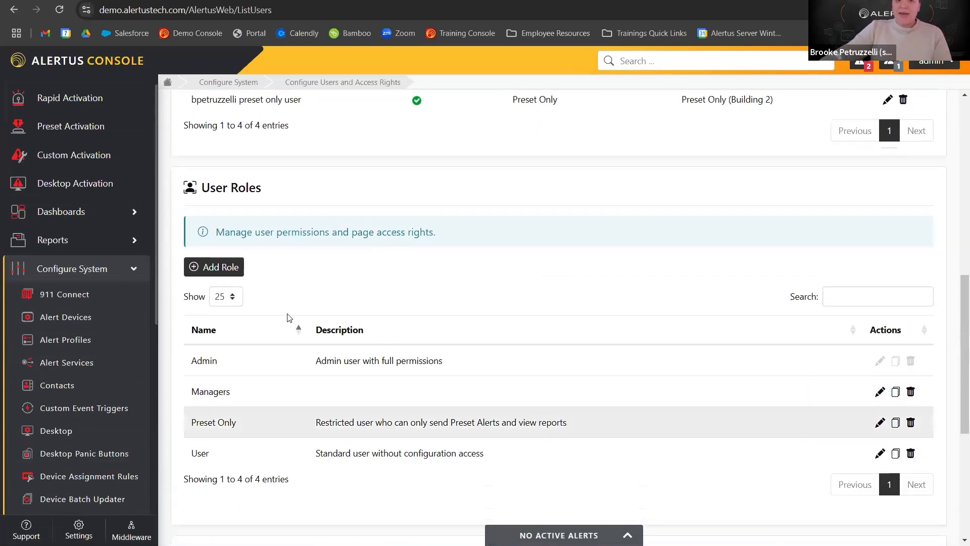
left_click(216, 269)
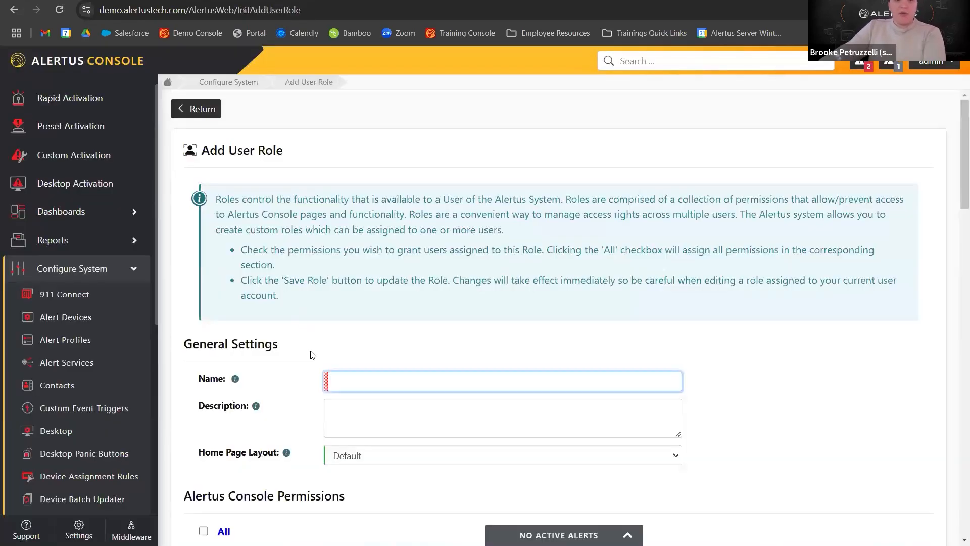
left_click(350, 378)
type("Adm")
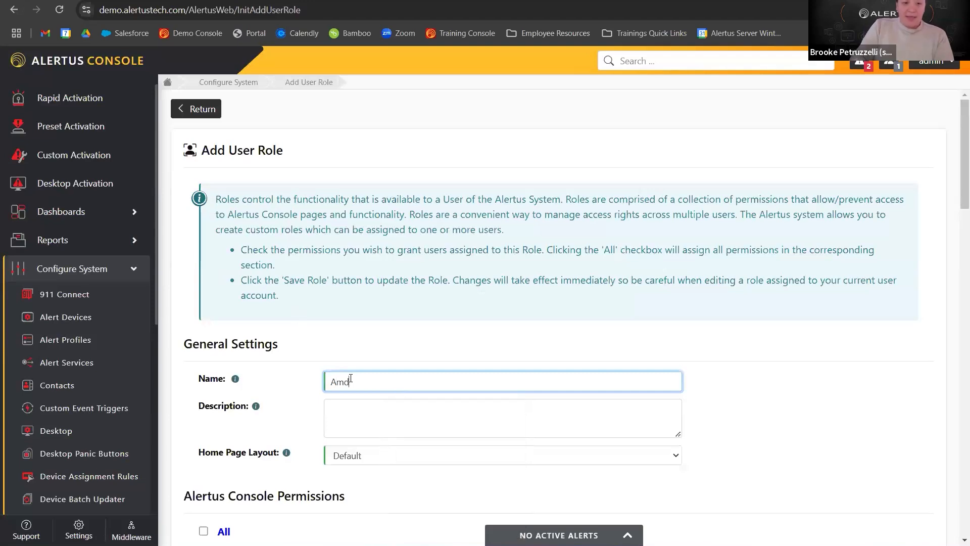
type("in (Custom")
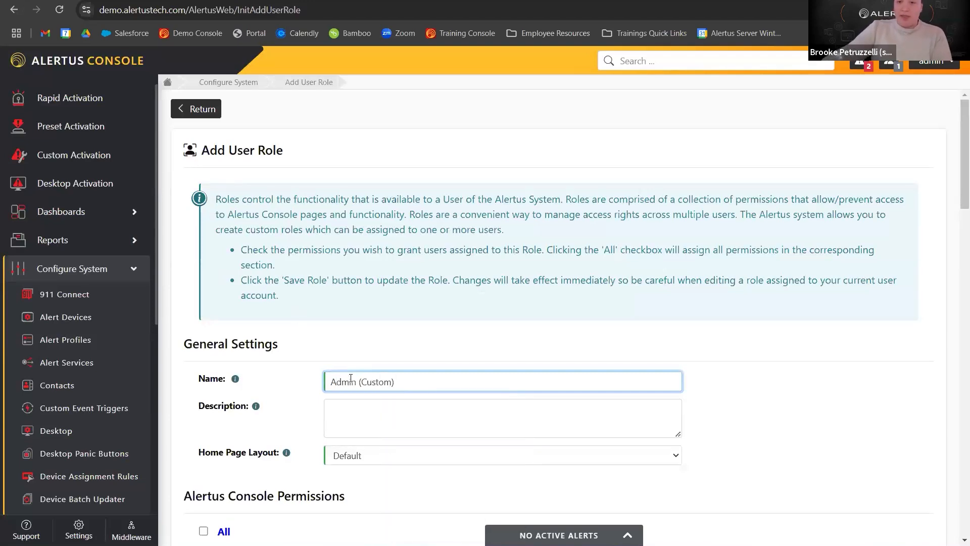
scroll(363, 353, "down", 2)
left_click(373, 328)
left_click(375, 366)
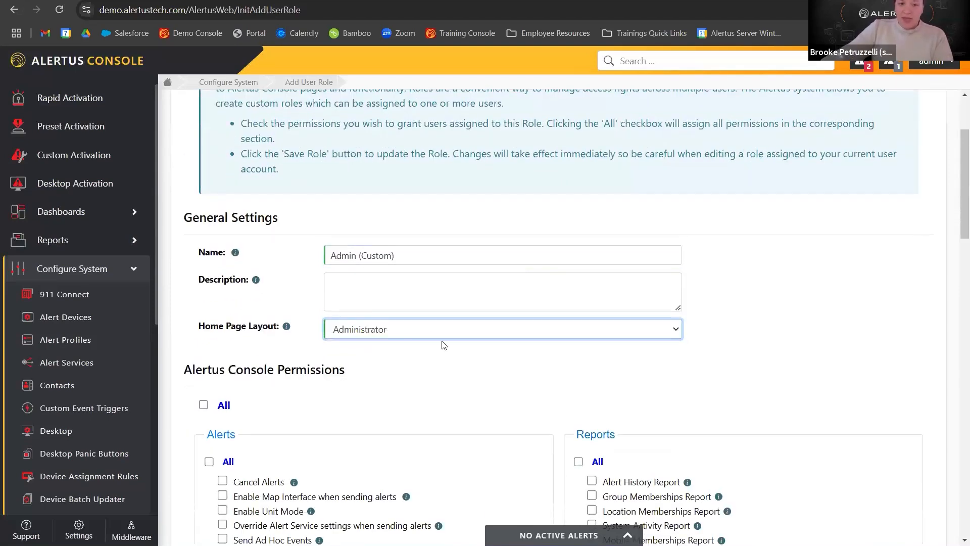
Grant the role every Alerts permission except Send Desktop Activations and Send IPAWS Alerts, selecting each one individually
scroll(423, 317, "down", 3)
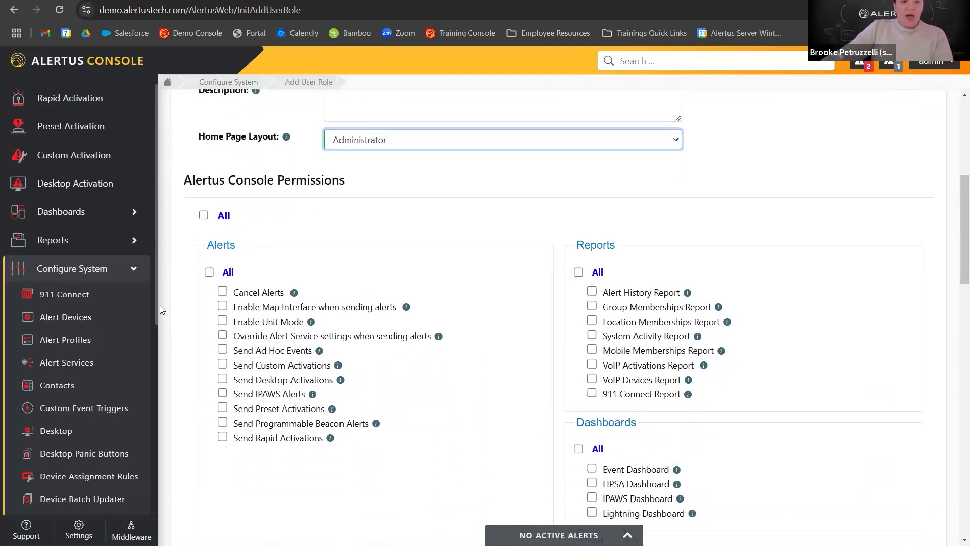
left_click(222, 292)
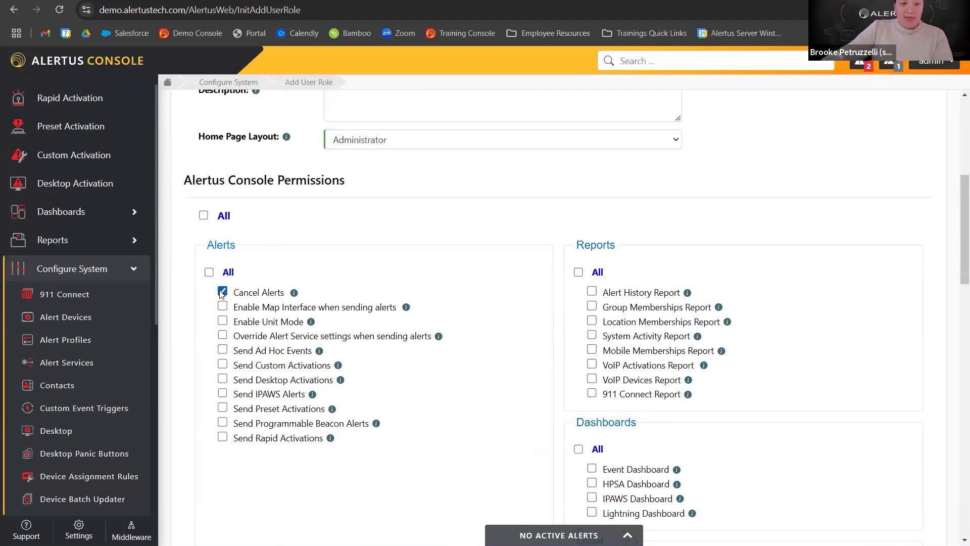
left_click(222, 306)
left_click(223, 321)
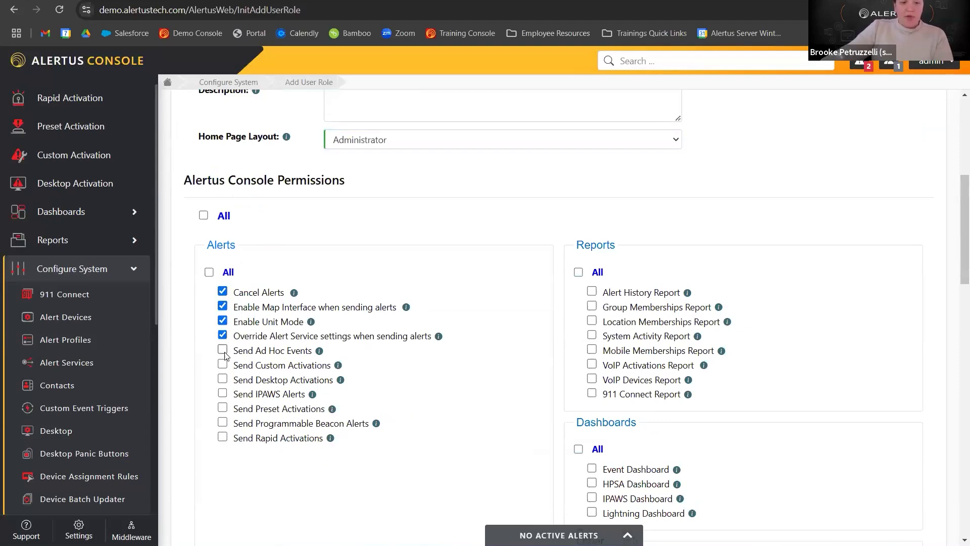
left_click(223, 365)
left_click(222, 393)
left_click(222, 422)
left_click(222, 436)
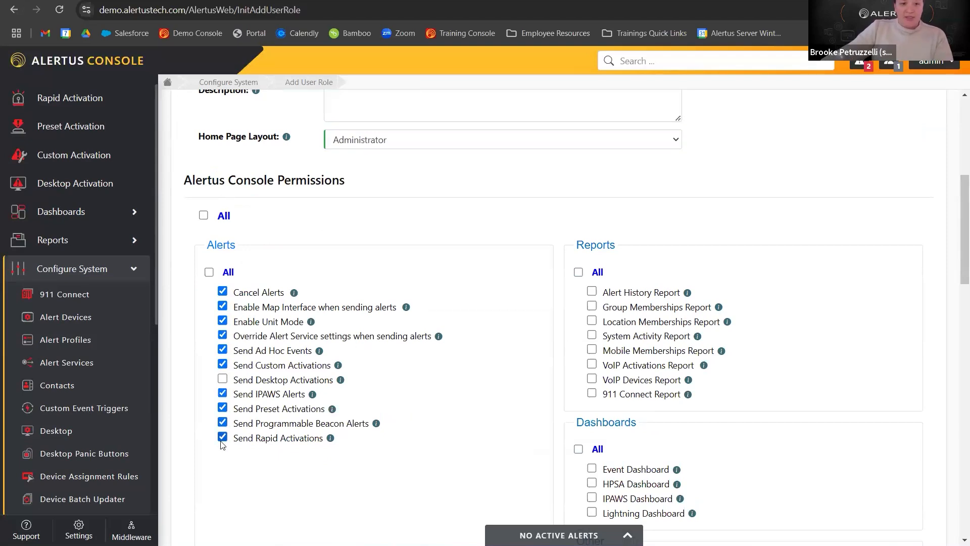
double_click(278, 395)
left_click(276, 394)
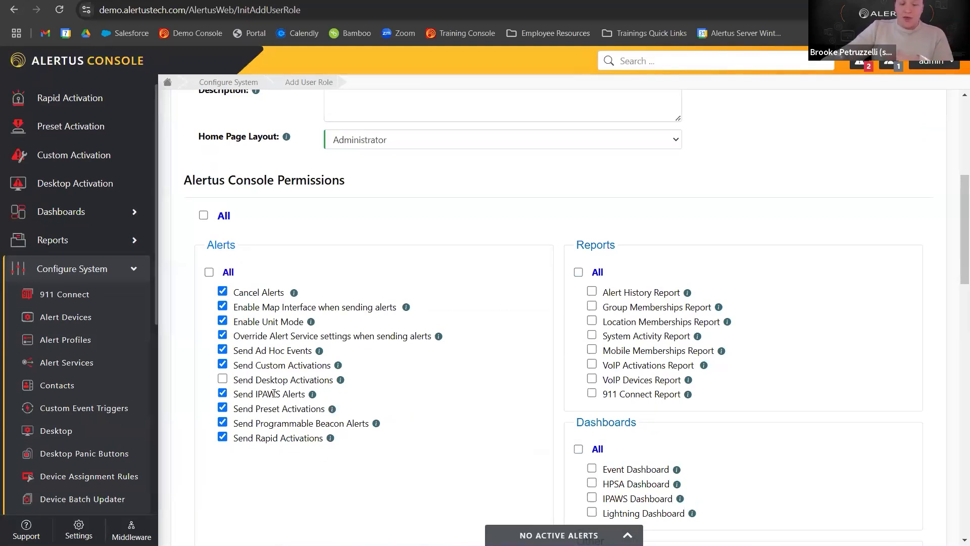
left_click(222, 393)
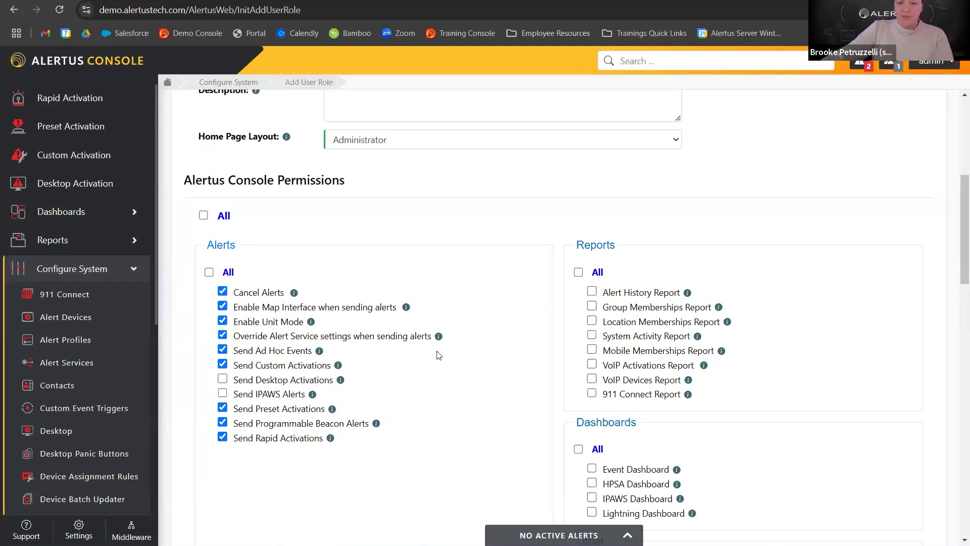
Grant the role every Reports permission except the 911 Connect Report, selecting each one individually
left_click(593, 295)
left_click(591, 321)
left_click(592, 336)
left_click(592, 350)
left_click(592, 365)
left_click(591, 380)
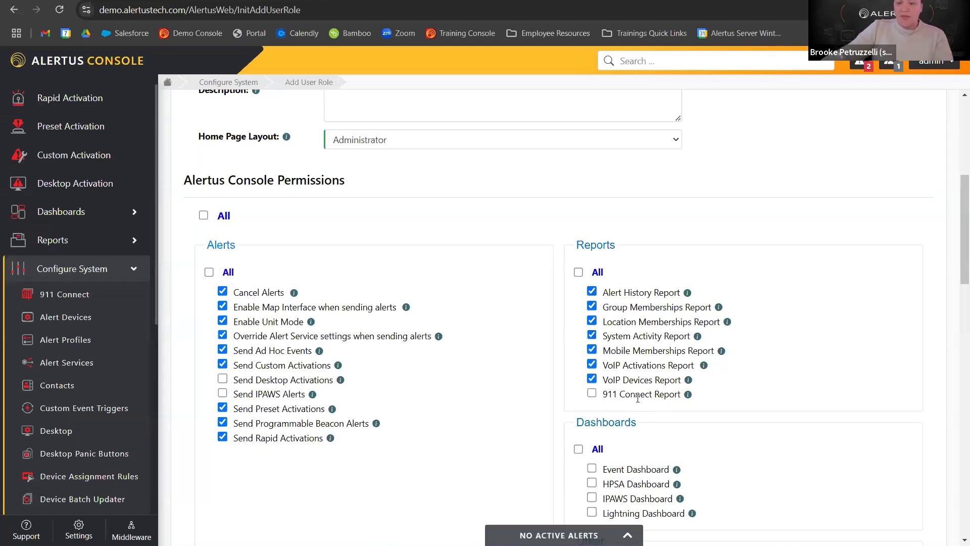
Grant the role the Event Dashboard permission and all permissions in the Other group
scroll(653, 254, "down", 3)
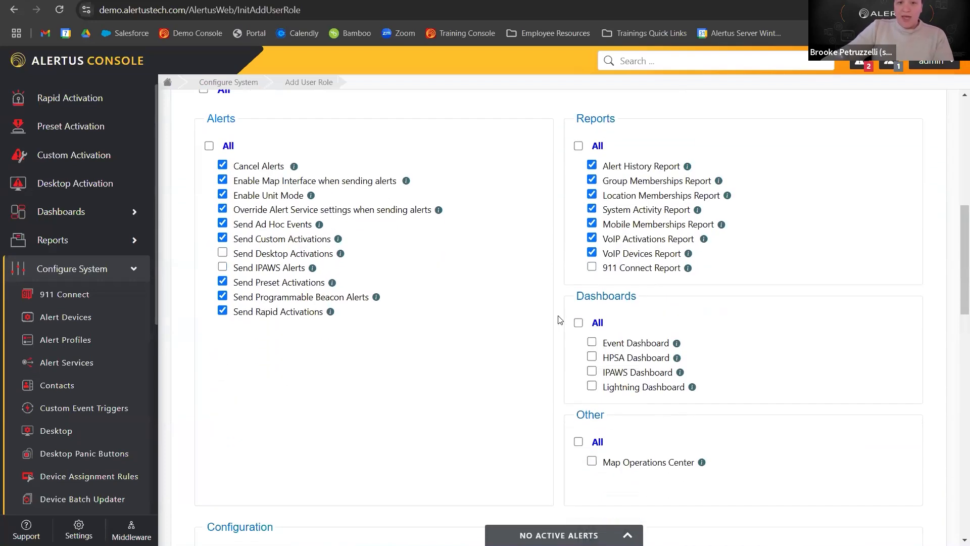
left_click(592, 344)
mouse_move(678, 378)
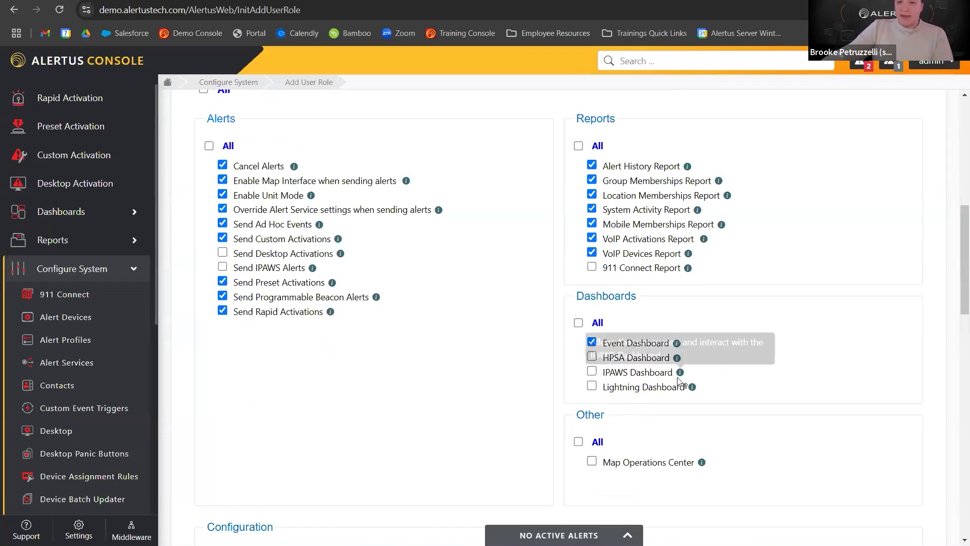
left_click(579, 442)
Grant the role full configuration access to Alert Devices, Alert Profiles and Alert Services
scroll(485, 344, "down", 3)
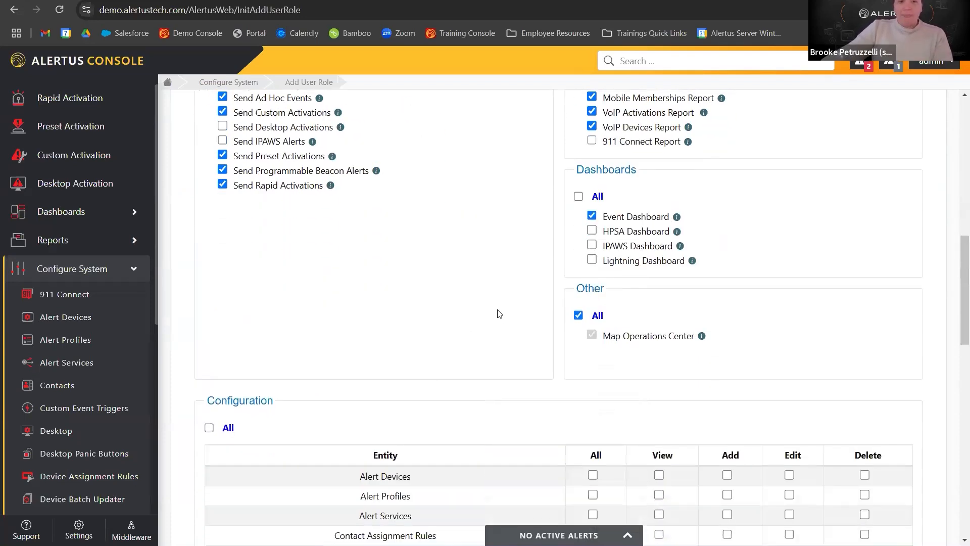
scroll(495, 317, "down", 1)
scroll(492, 320, "down", 1)
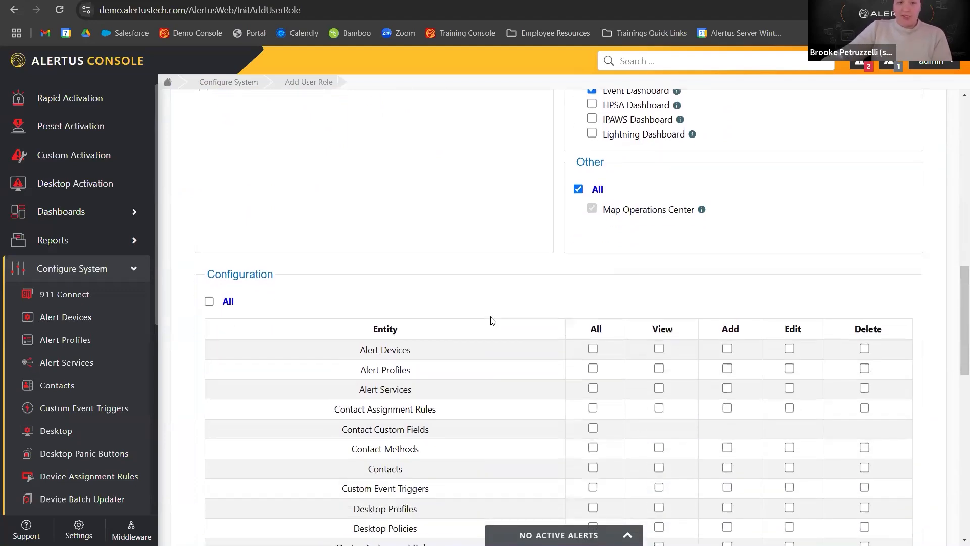
left_click(593, 349)
left_click(593, 369)
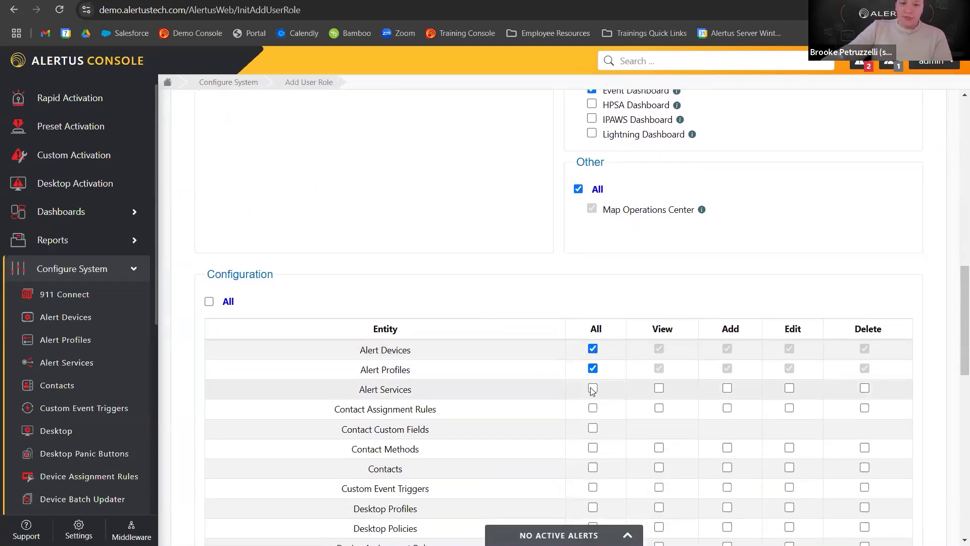
left_click(592, 389)
Grant full configuration access to Contact Assignment Rules, Contact Custom Fields, Contact Methods, Contacts and Custom Event Triggers
scroll(592, 389, "down", 1)
left_click(593, 346)
left_click(592, 364)
left_click(593, 384)
left_click(592, 404)
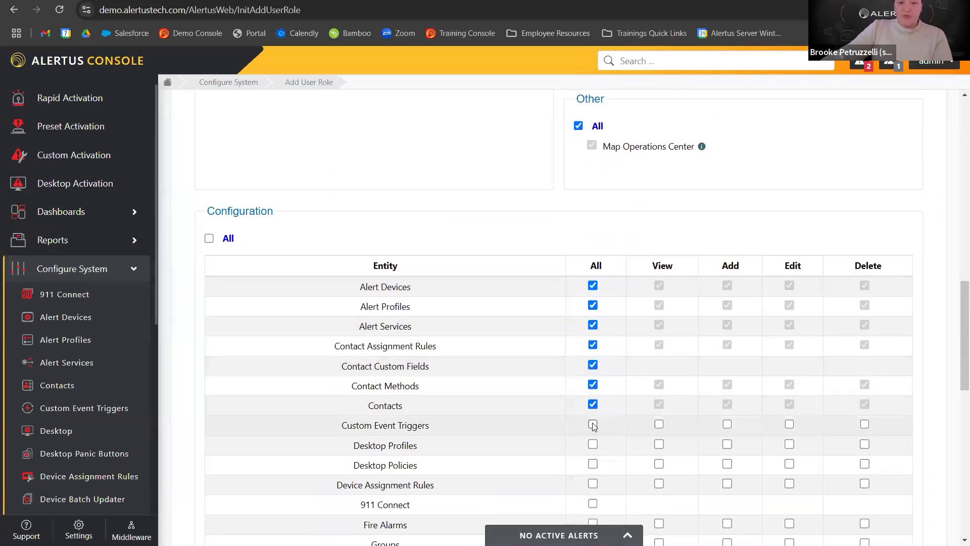
left_click(593, 424)
Grant full configuration access to Device Assignment Rules, Groups and Home Page, skipping the desktop, 911 Connect and fire alarm entities
scroll(593, 426, "down", 1)
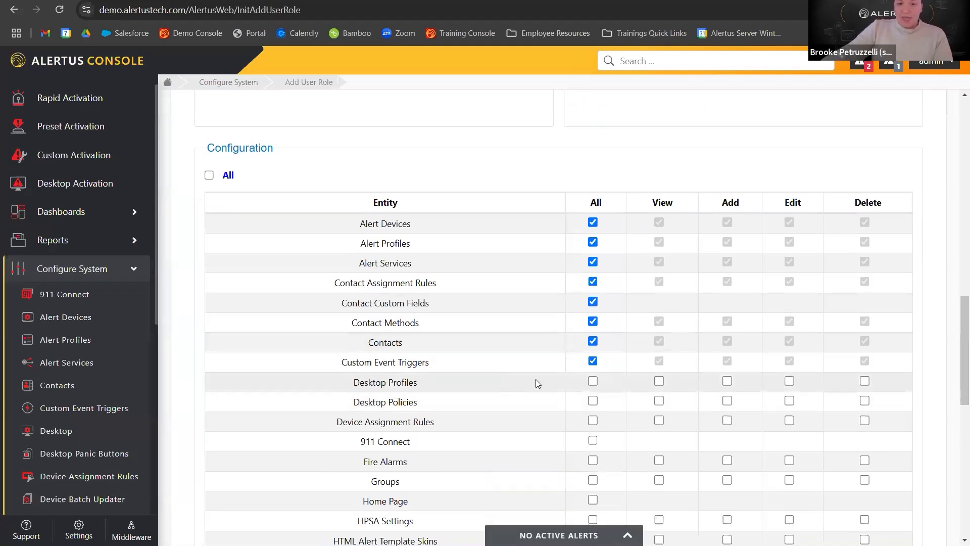
left_click(592, 421)
scroll(500, 386, "down", 1)
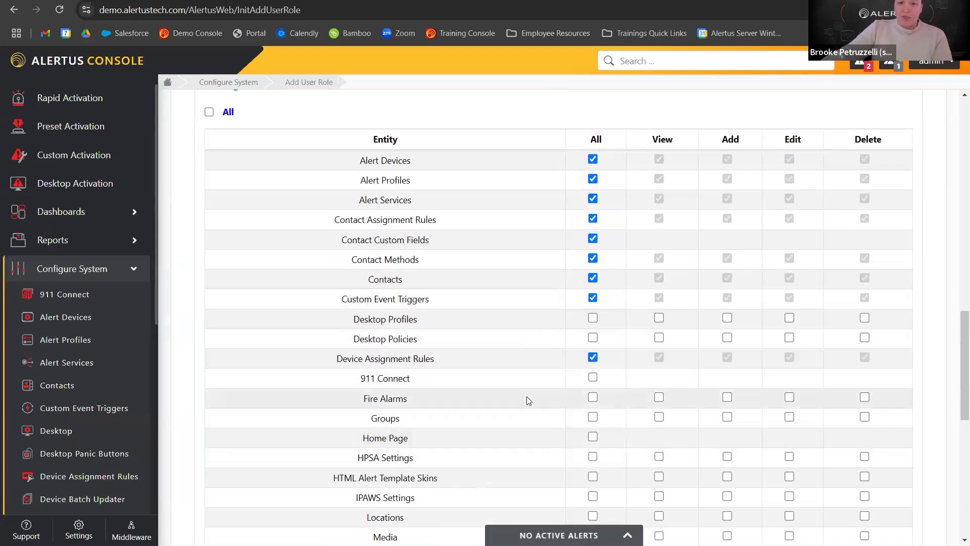
left_click(592, 417)
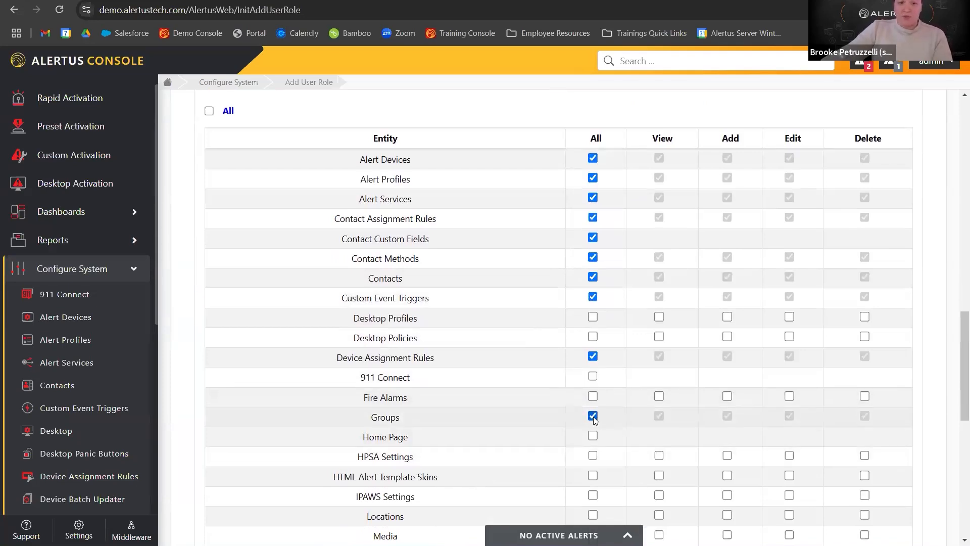
scroll(595, 420, "down", 1)
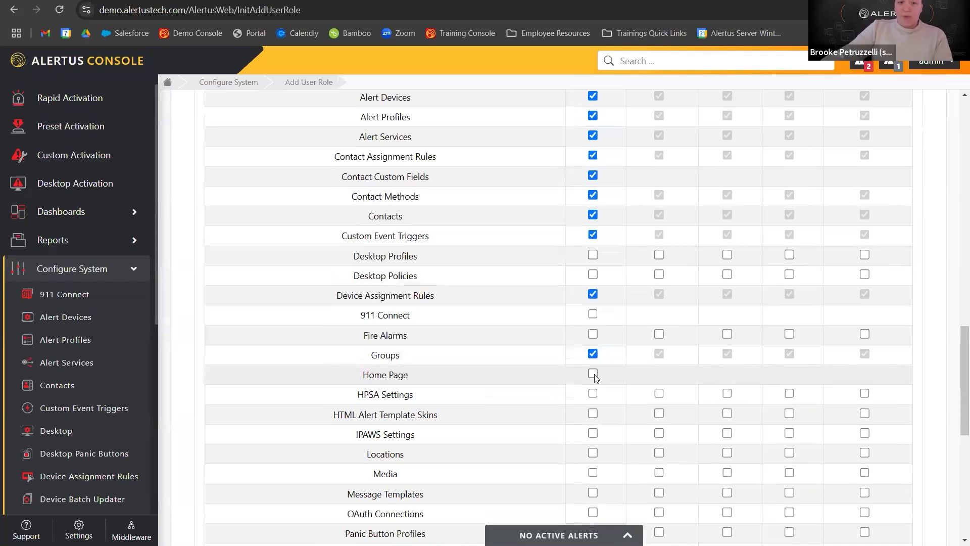
left_click(593, 374)
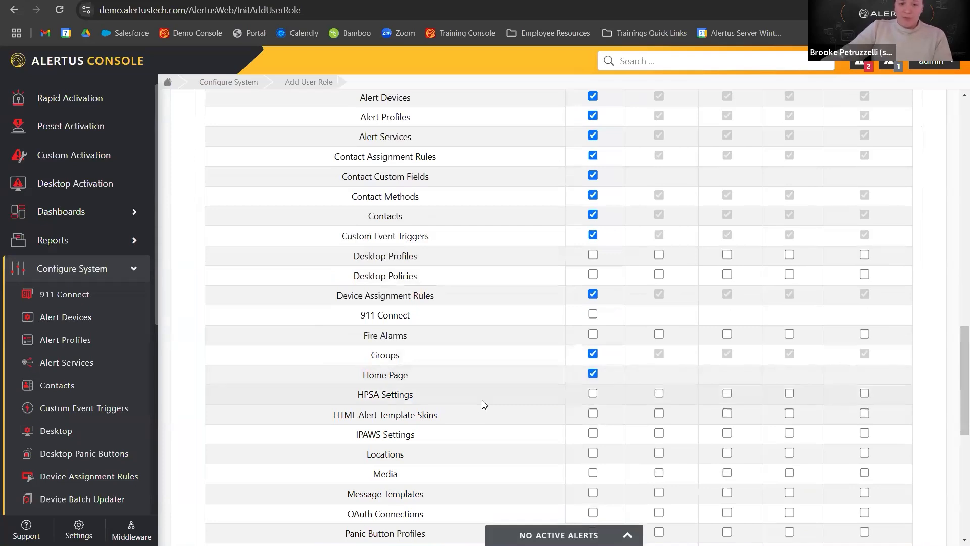
Grant full configuration access to HTML Alert Template Skins, Locations, Media and Message Templates, skipping HPSA and IPAWS Settings
scroll(500, 389, "down", 1)
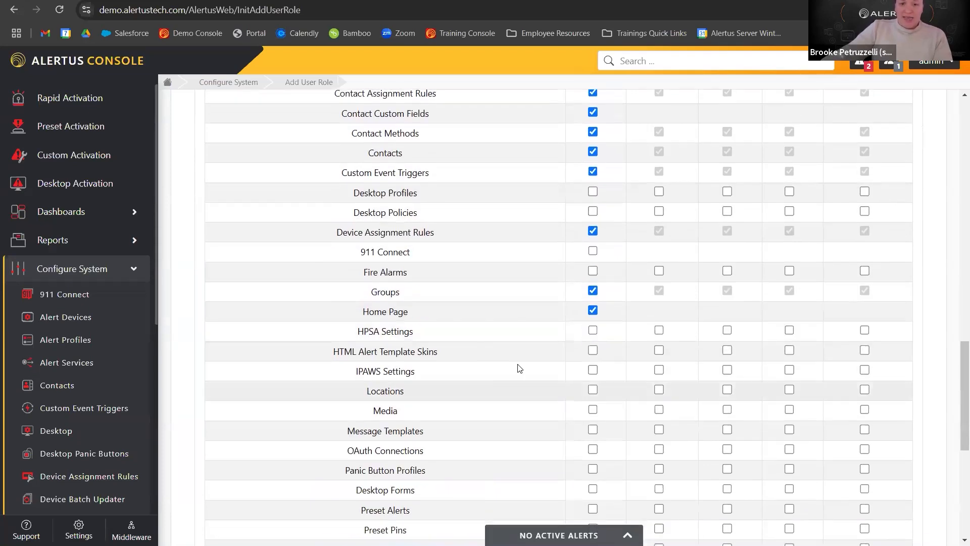
left_click(593, 351)
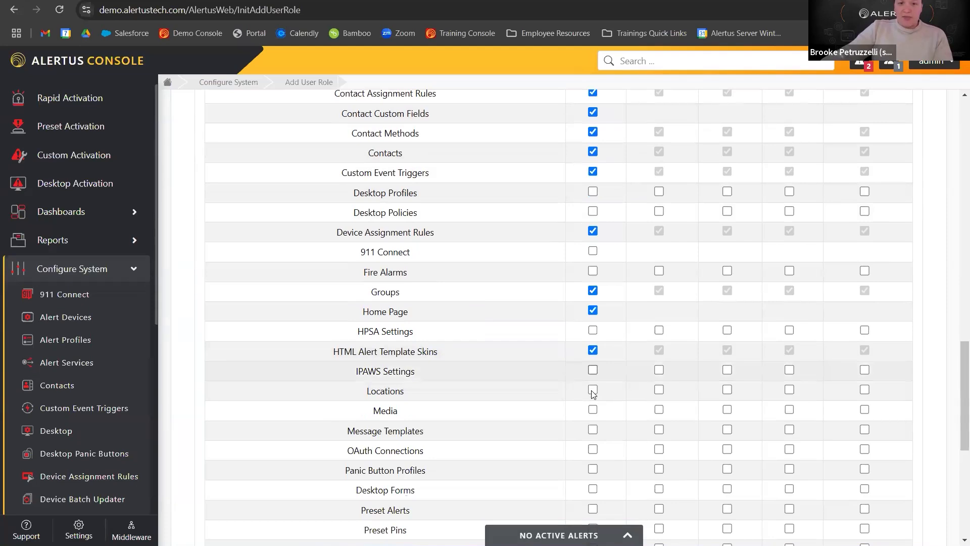
left_click(592, 390)
left_click(593, 410)
left_click(593, 429)
Grant full configuration access to Preset Alerts, Preset Pins, Preset Types and Scheduled Alerts
scroll(446, 424, "down", 1)
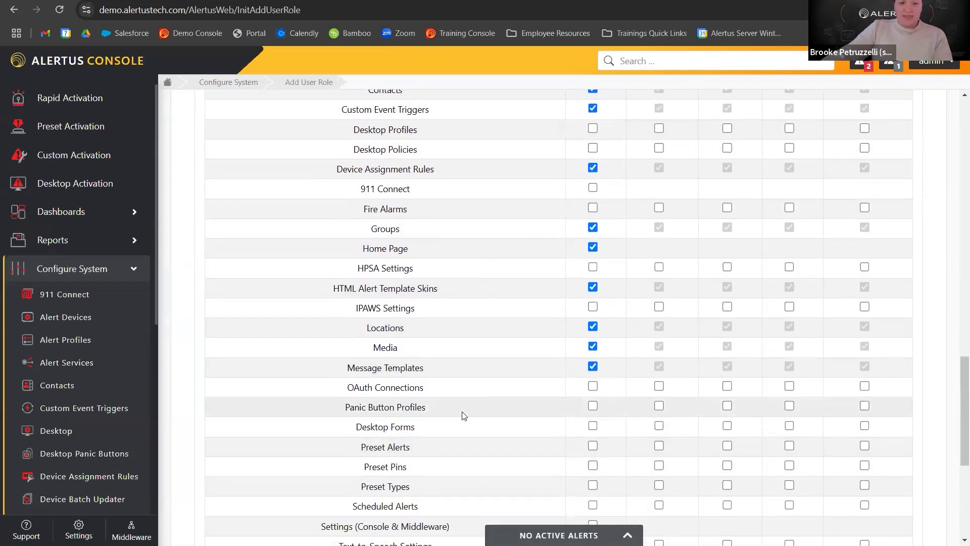
scroll(592, 424, "down", 1)
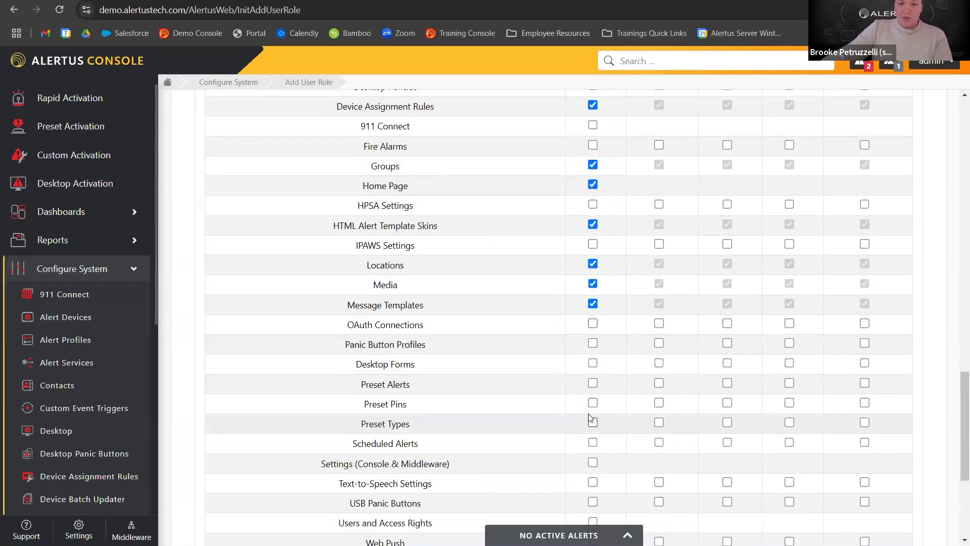
left_click(592, 383)
left_click(593, 402)
left_click(593, 422)
left_click(593, 443)
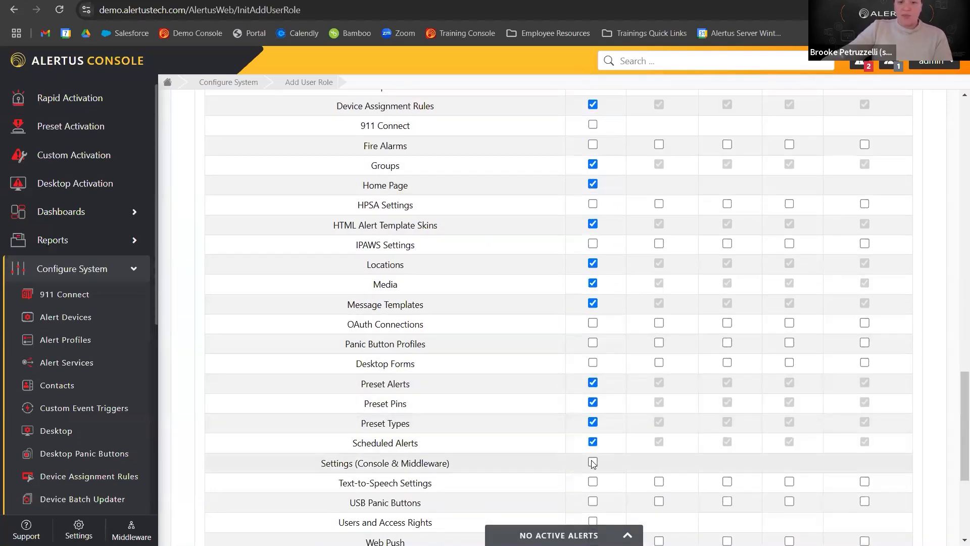
Grant full configuration access to Settings (Console & Middleware), Text-to-Speech Settings, and Users and Access Rights
left_click(593, 462)
scroll(592, 462, "down", 1)
left_click(593, 420)
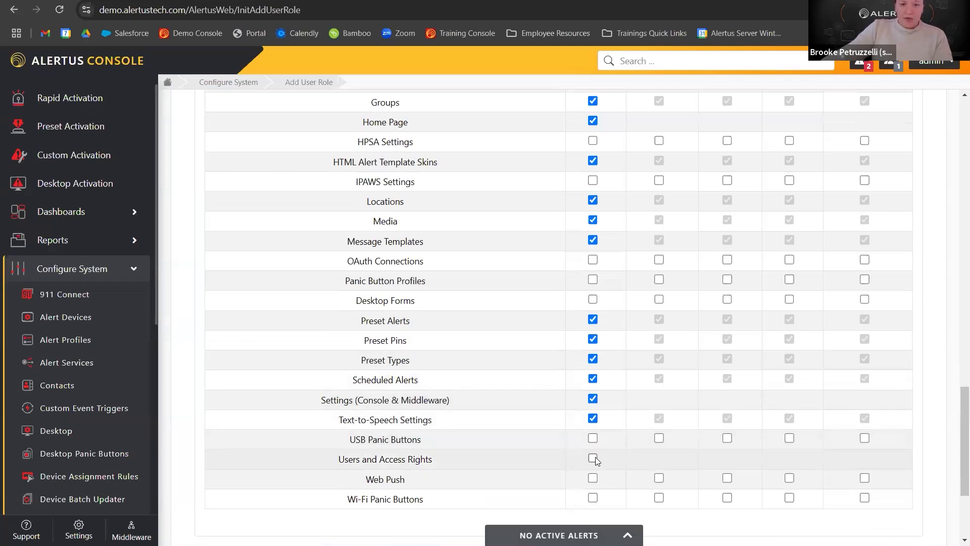
left_click(593, 458)
Grant full Web Push access and all System permissions, and add the finished role
scroll(595, 480, "down", 3)
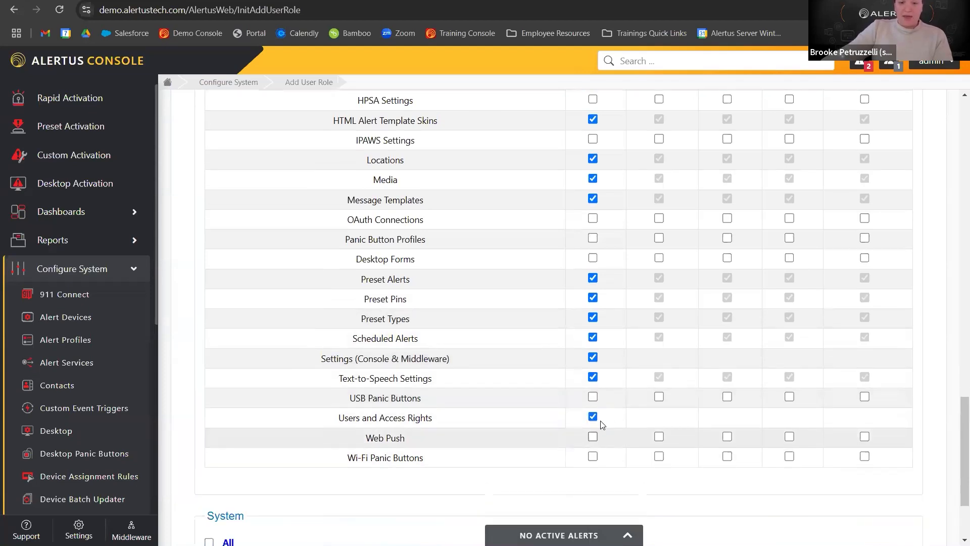
left_click(593, 314)
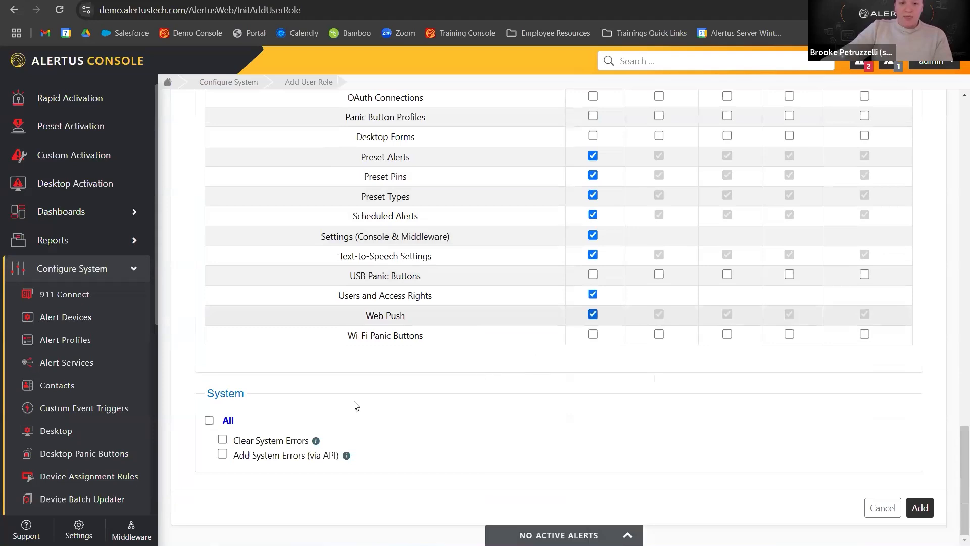
left_click(209, 420)
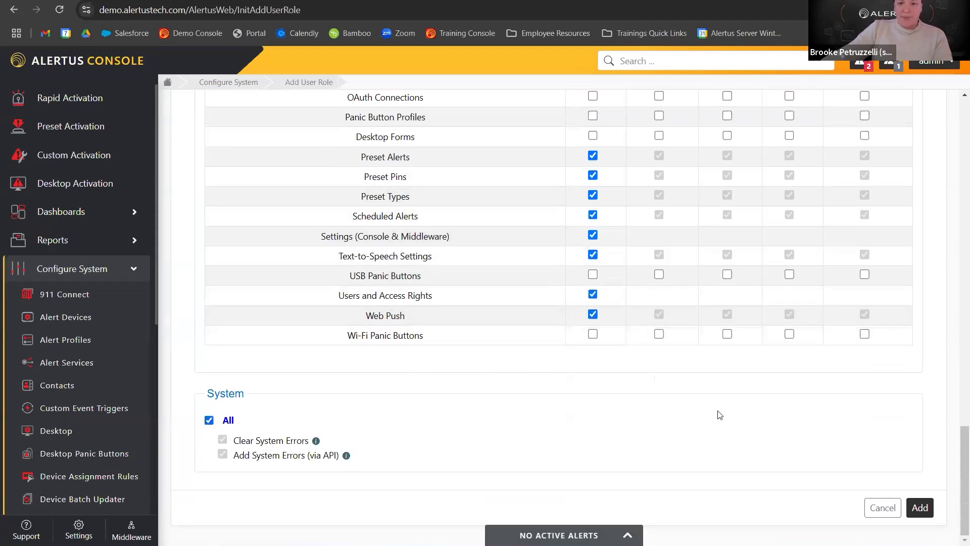
left_click(919, 507)
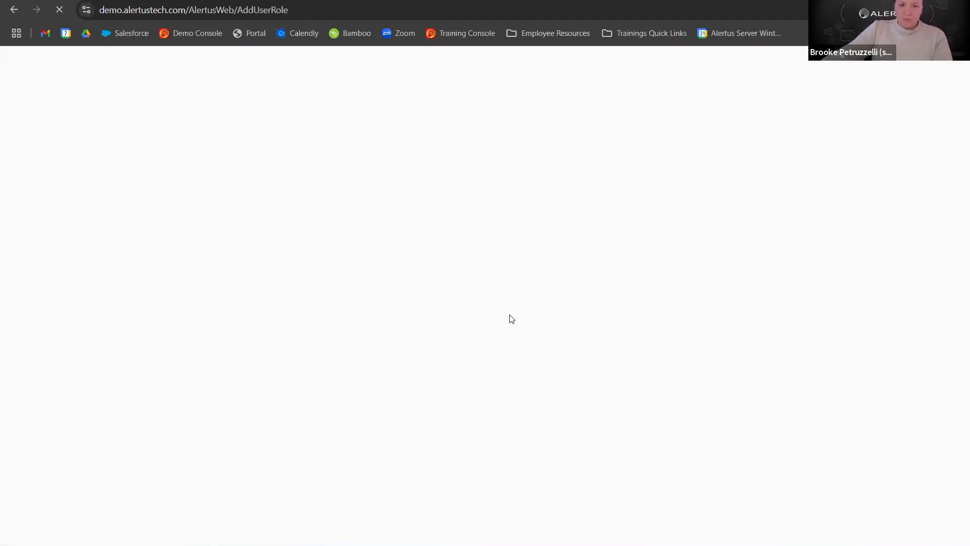
Assign the Admin (Custom) role to the dispatcher user and save the account
scroll(444, 335, "down", 2)
scroll(475, 331, "down", 1)
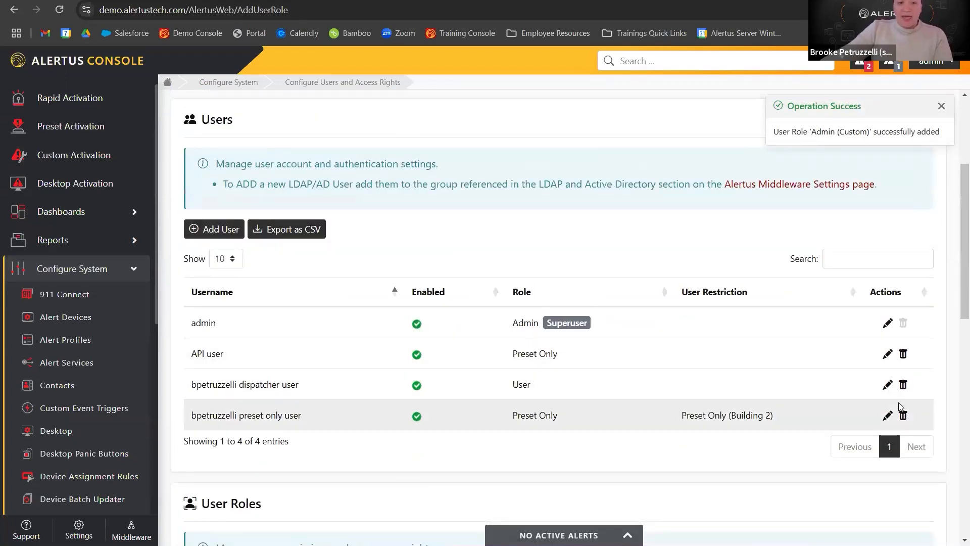
left_click(886, 384)
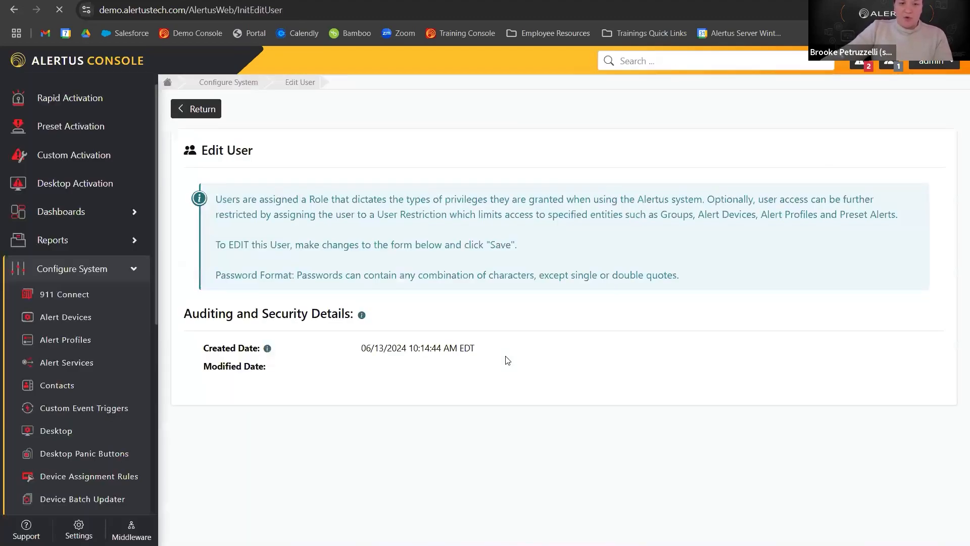
left_click(391, 331)
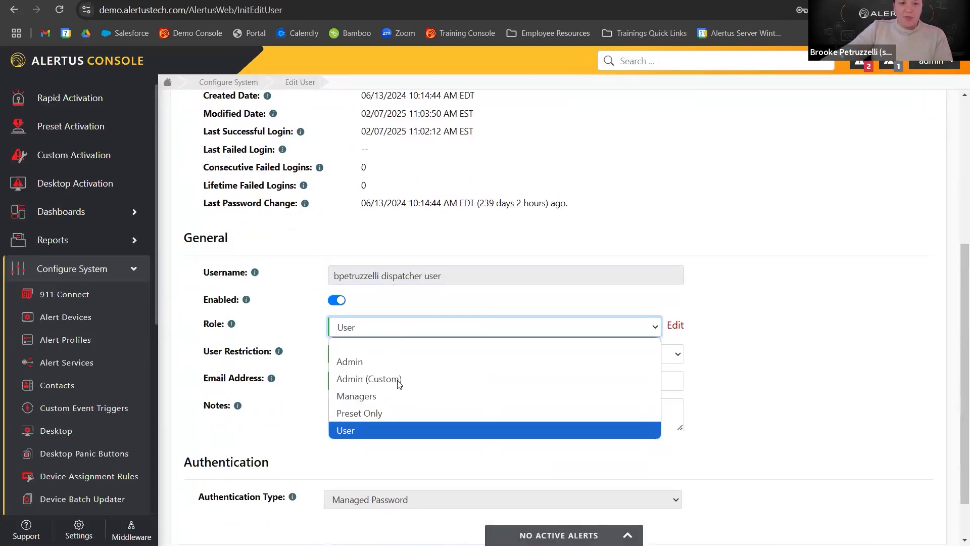
left_click(400, 375)
scroll(774, 374, "down", 2)
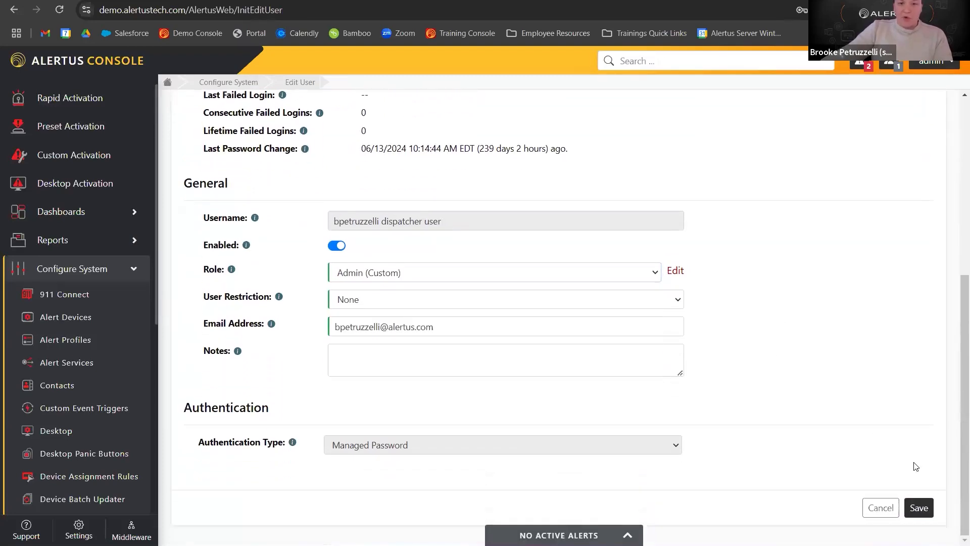
left_click(917, 510)
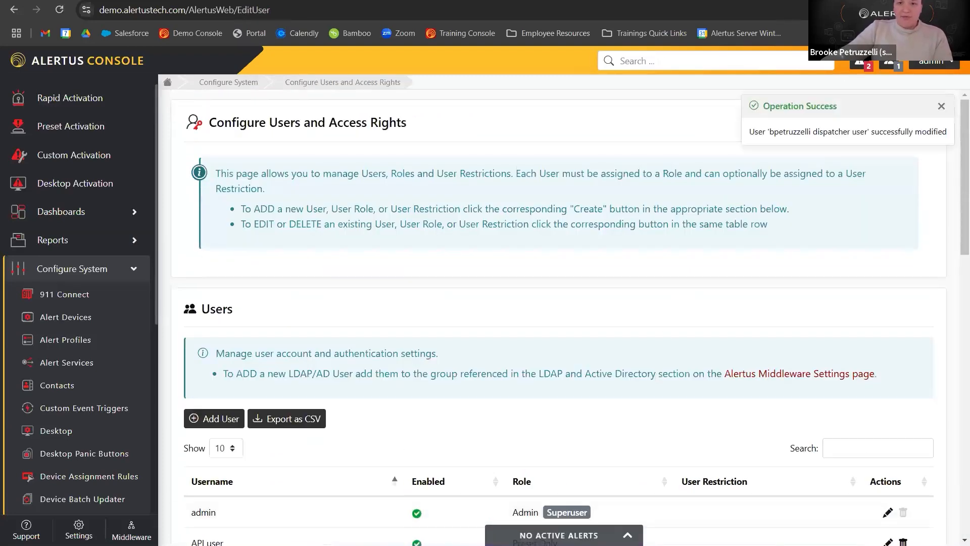
Log out of the admin account and sign in as the dispatcher user with the saved username and password
left_click(935, 62)
left_click(894, 123)
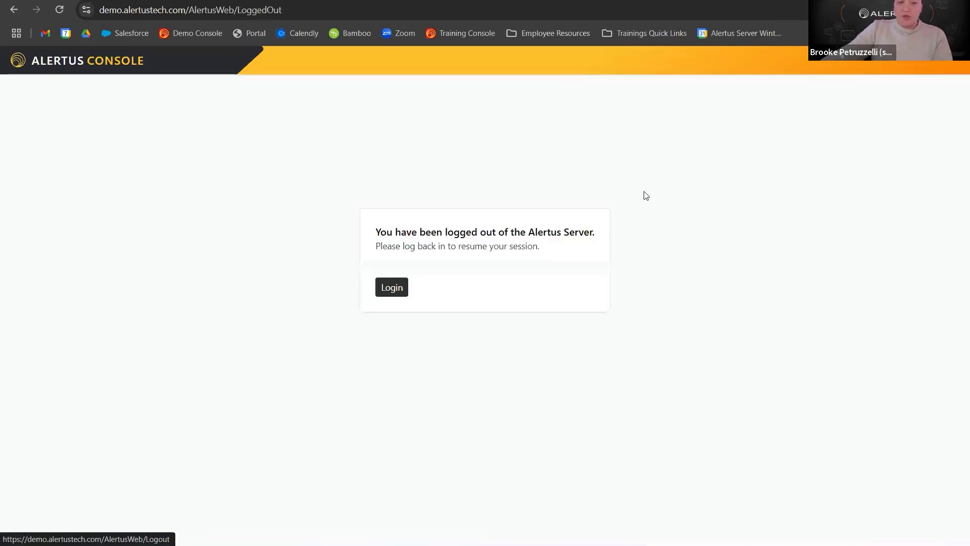
left_click(406, 286)
left_click(523, 289)
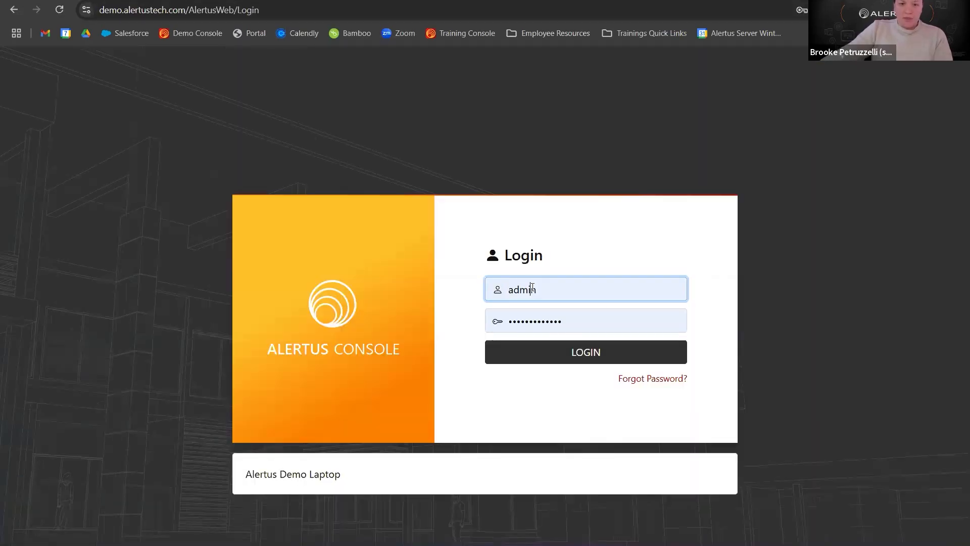
left_click(592, 350)
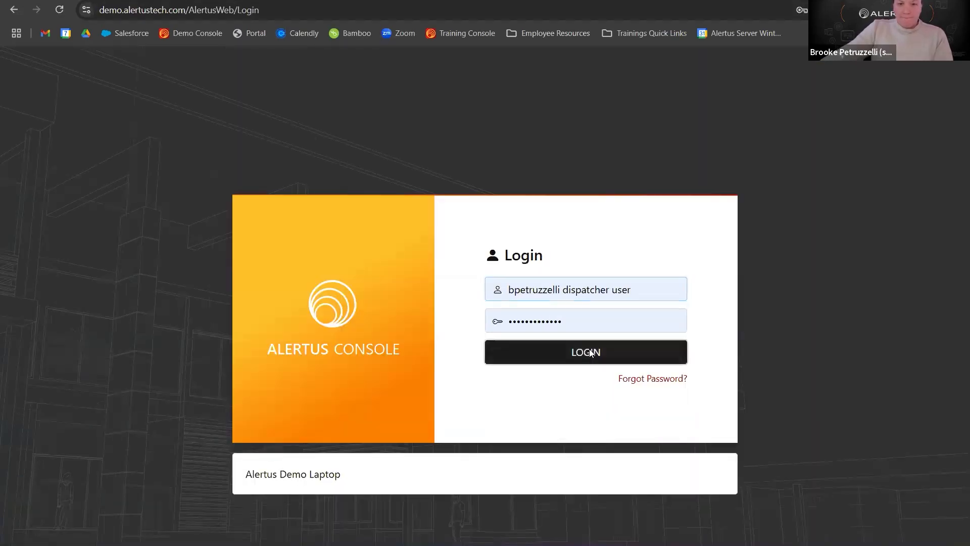
left_click(589, 351)
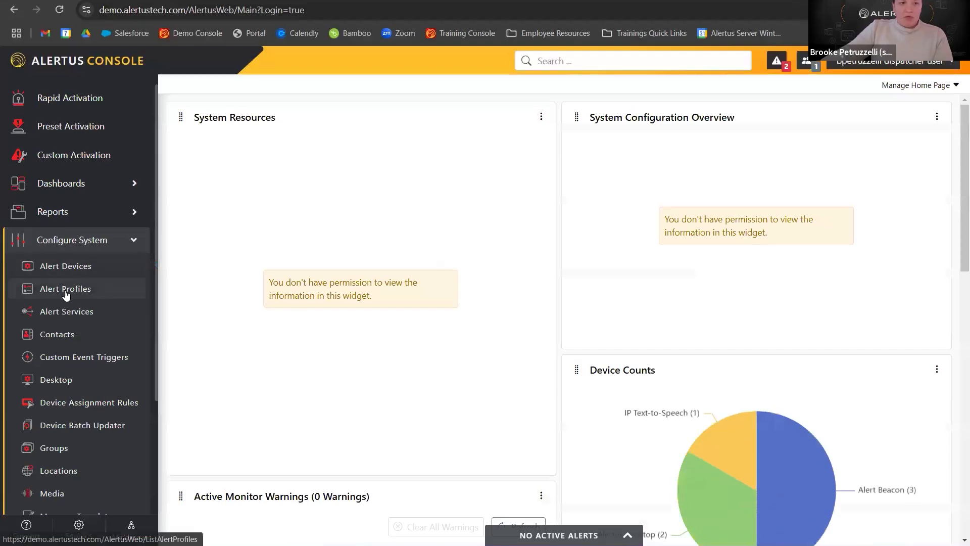
Examine which Dashboards and Reports pages the dispatcher user can reach in the navigation
left_click(87, 242)
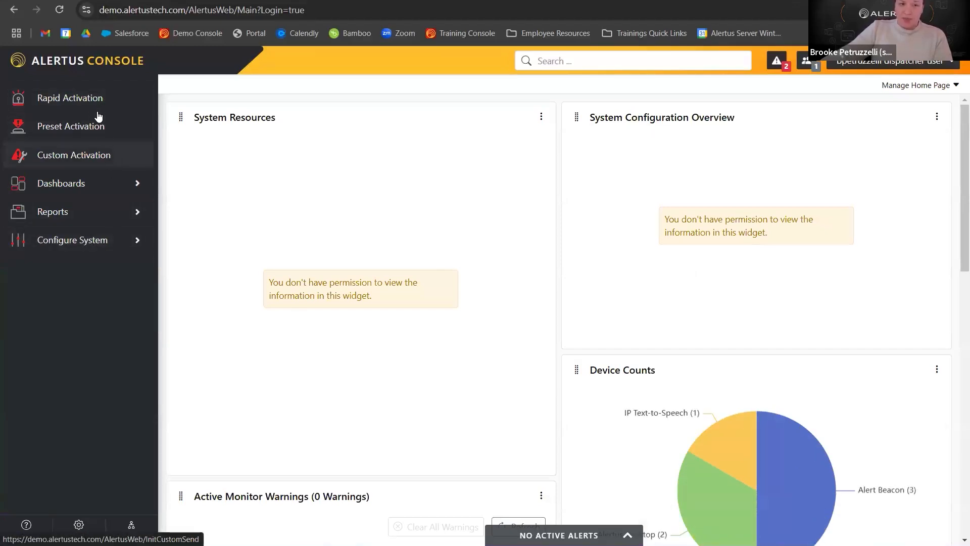
left_click(84, 182)
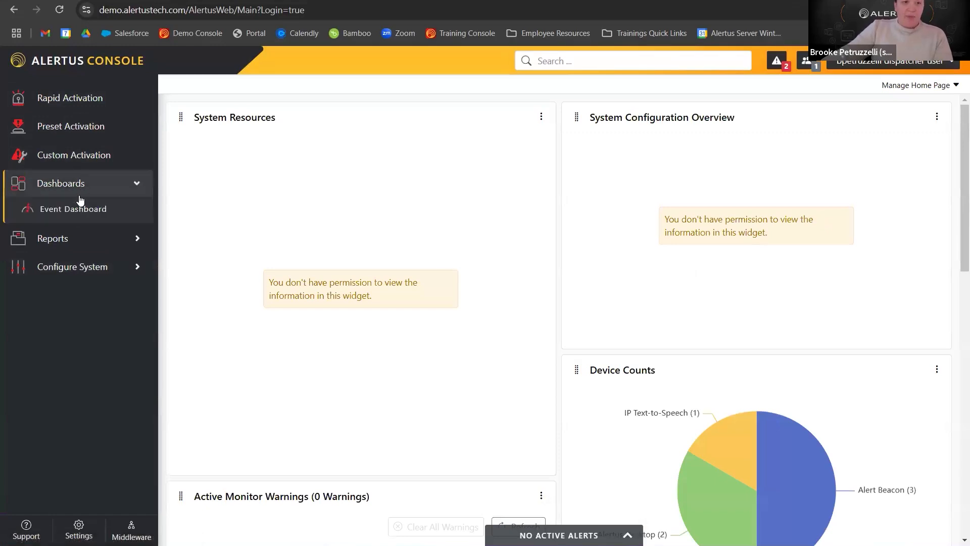
left_click(80, 184)
left_click(80, 212)
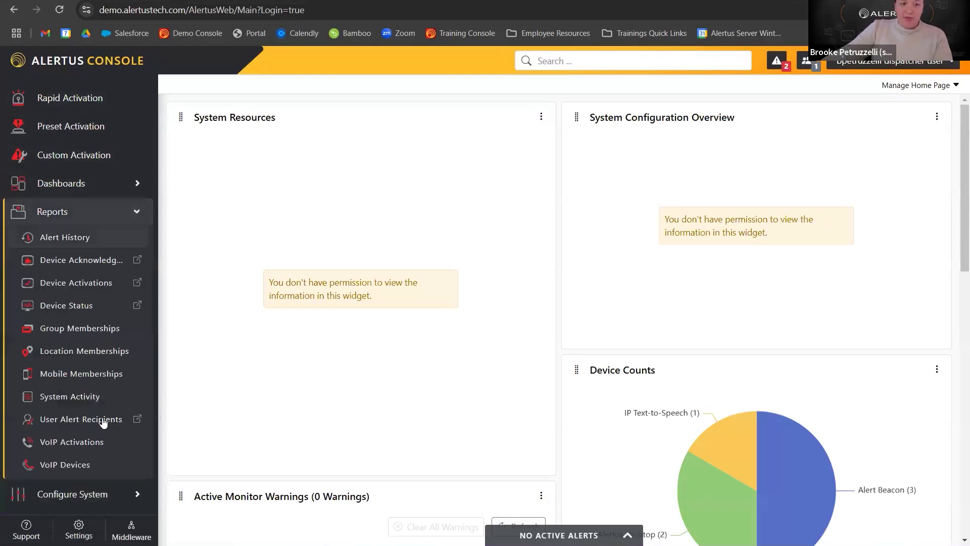
left_click(103, 211)
Review all the Configure System pages available to the dispatcher user under the custom admin role
left_click(101, 240)
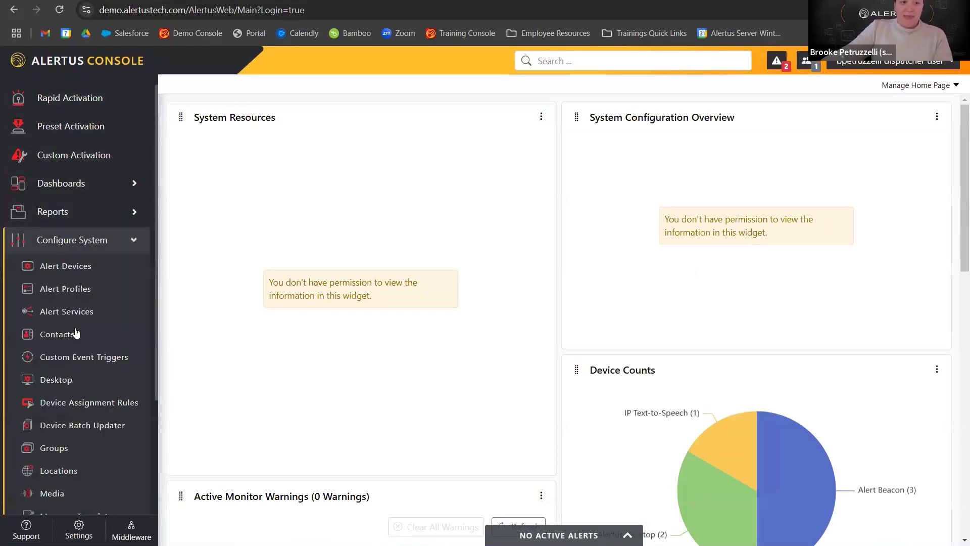
scroll(76, 333, "down", 3)
scroll(99, 379, "up", 3)
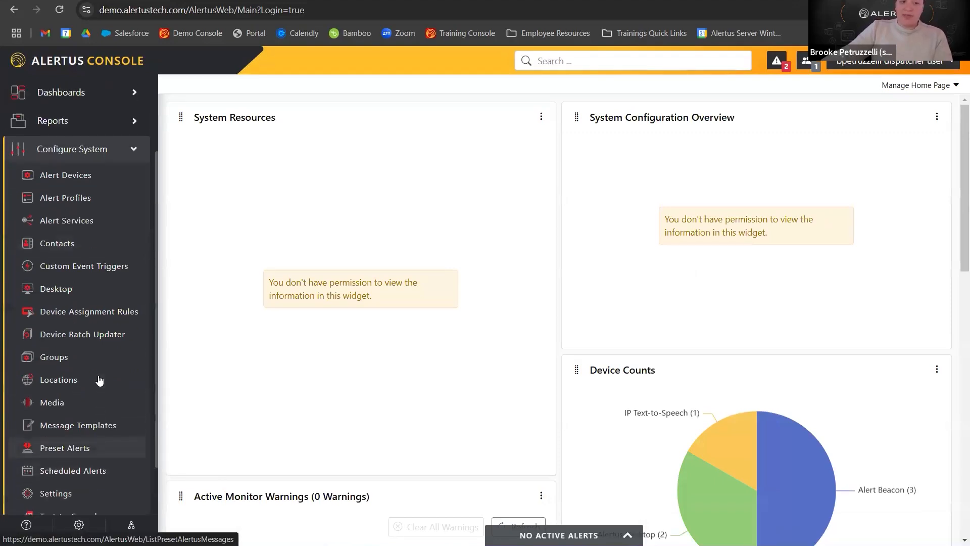
scroll(107, 346, "down", 1)
scroll(101, 353, "down", 1)
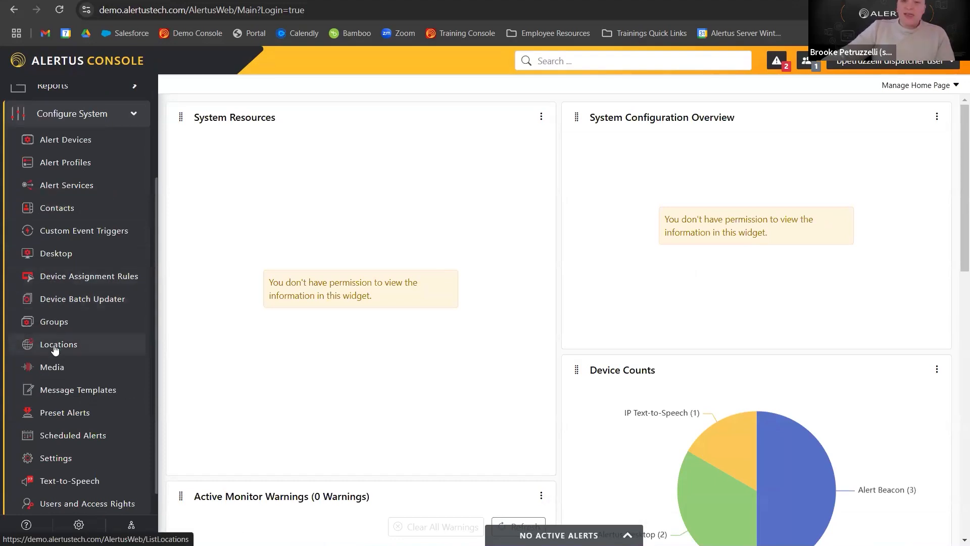
scroll(61, 430, "down", 1)
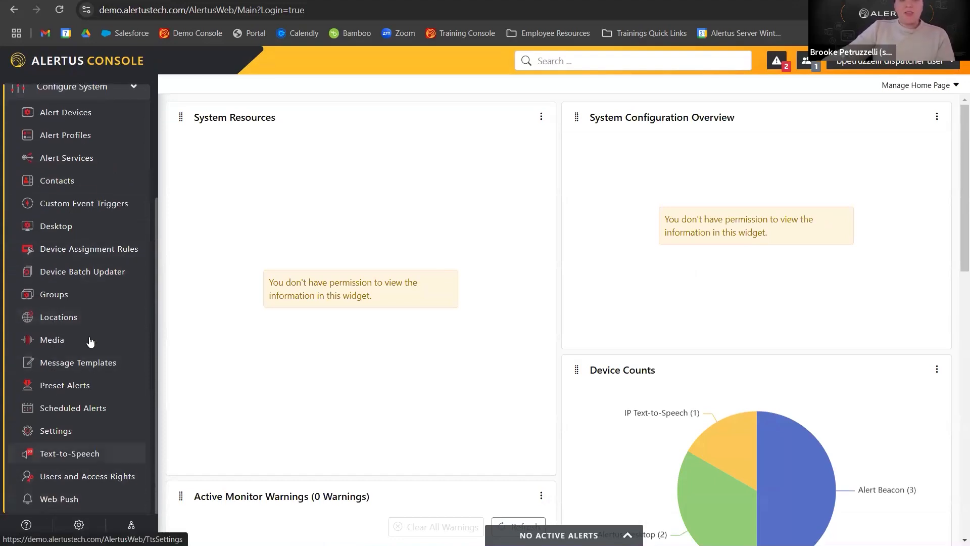
scroll(96, 268, "up", 3)
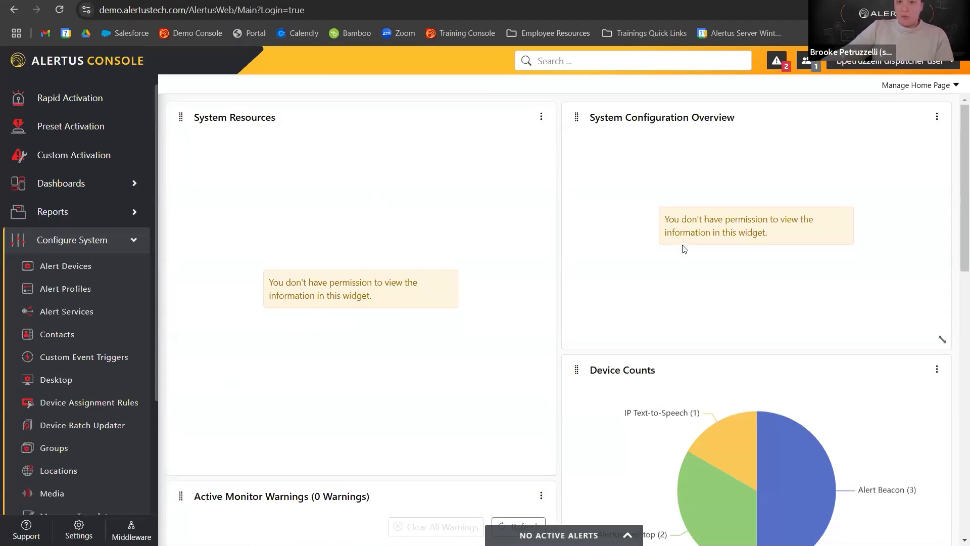
Review the dispatcher's home page widgets and switch the home page to the Default layout
scroll(313, 273, "down", 6)
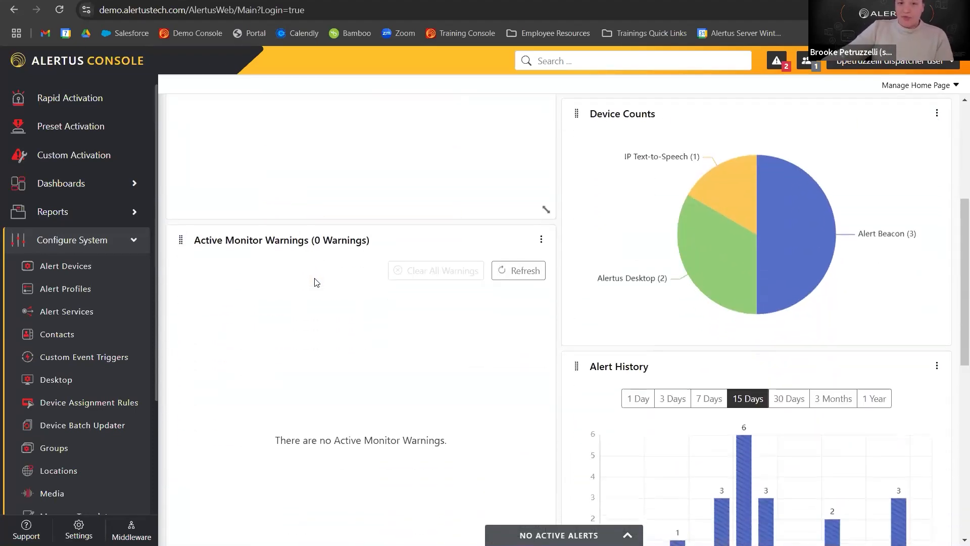
scroll(431, 351, "down", 6)
scroll(571, 318, "up", 12)
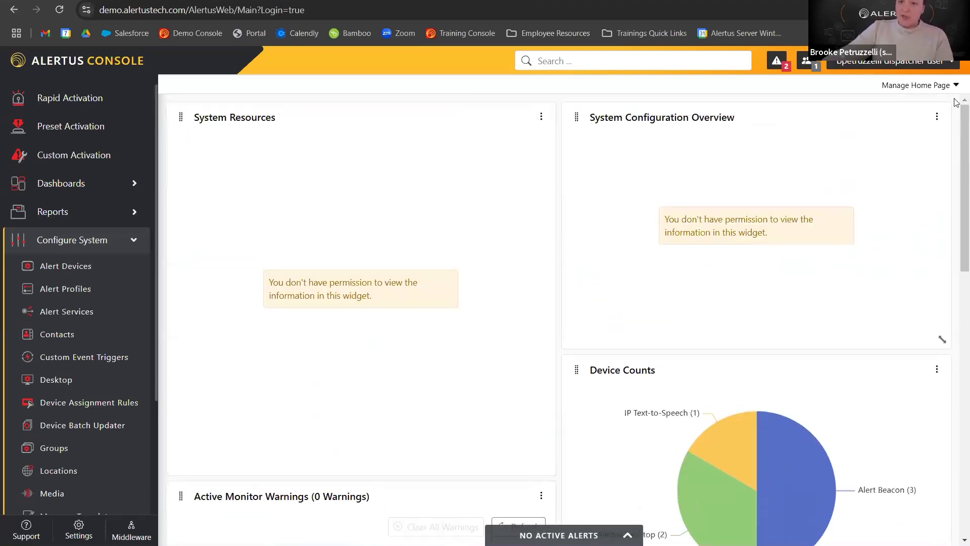
left_click(928, 87)
left_click(725, 118)
left_click(725, 135)
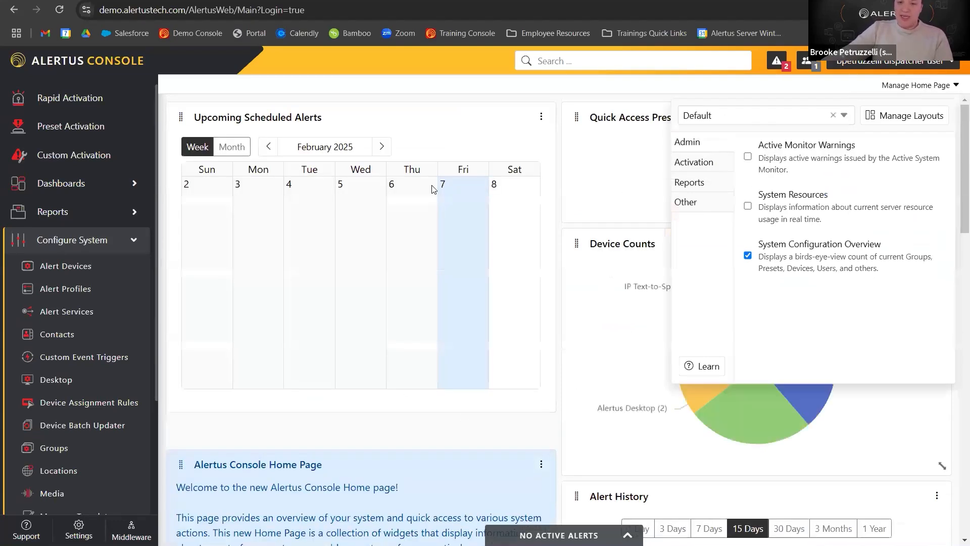
Log out of the dispatcher account and sign back in as admin with the saved username and password
left_click(889, 65)
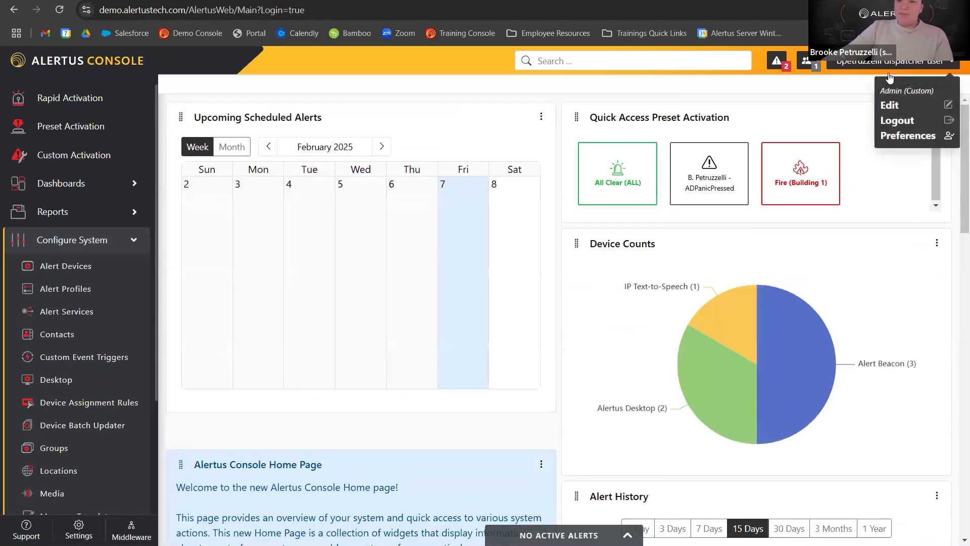
left_click(889, 120)
left_click(402, 294)
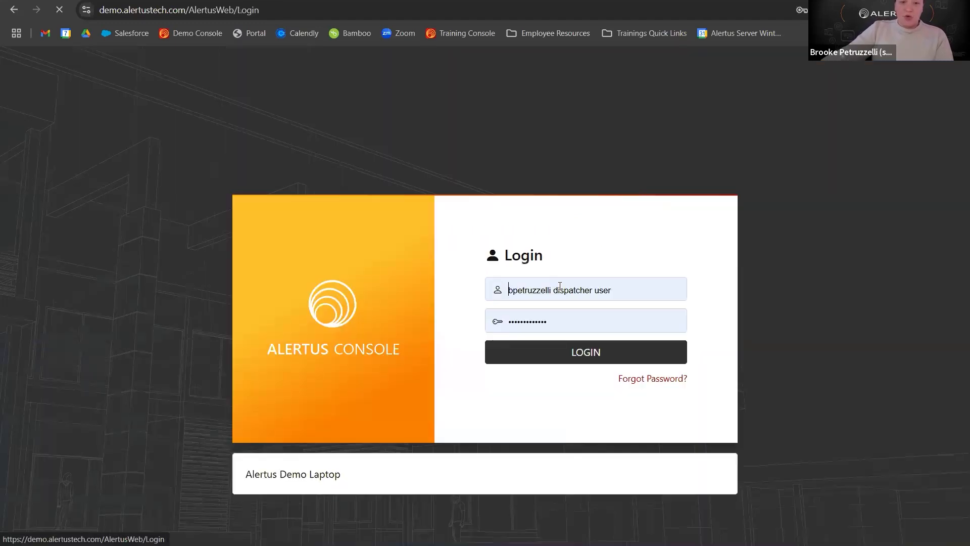
left_click(560, 286)
left_click(616, 366)
left_click(572, 352)
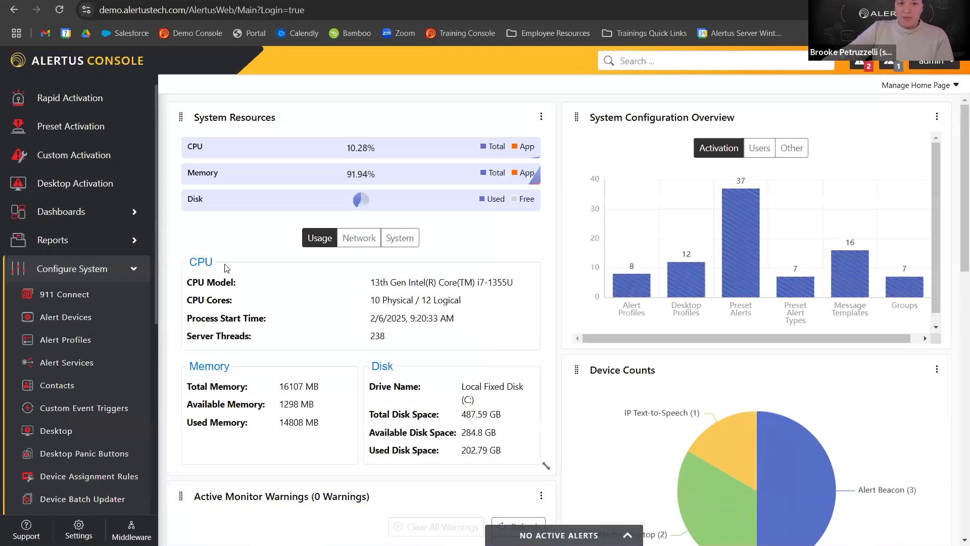
Open the Users and Access Rights configuration and review the User Roles list
scroll(64, 344, "down", 7)
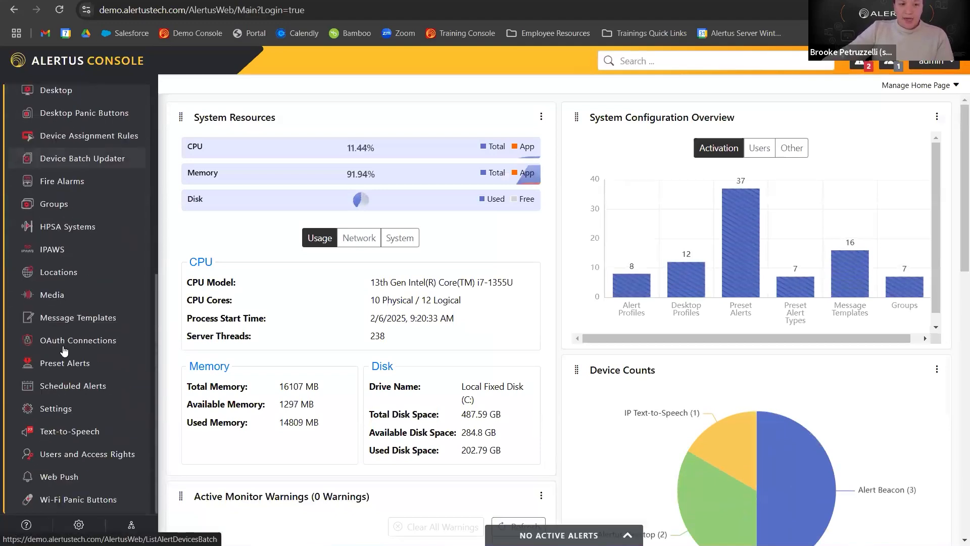
left_click(80, 458)
scroll(313, 281, "down", 10)
scroll(339, 248, "down", 8)
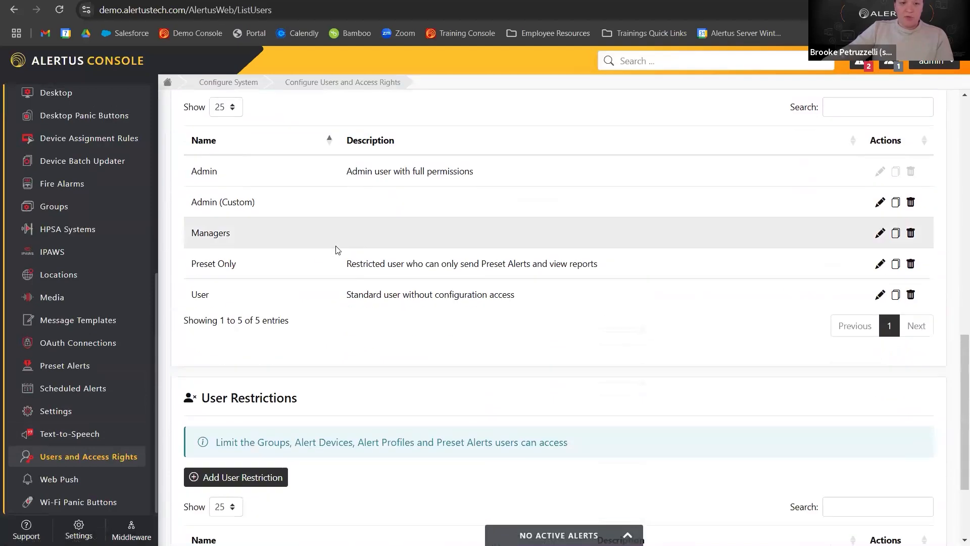
Open the console settings and review the Default Values and Enable/Disable Features sections
left_click(85, 528)
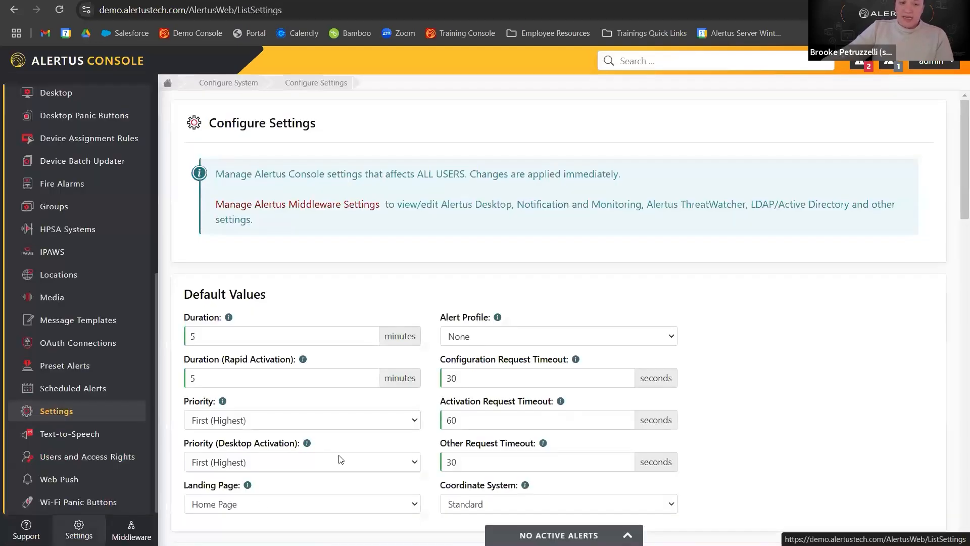
scroll(385, 383, "down", 6)
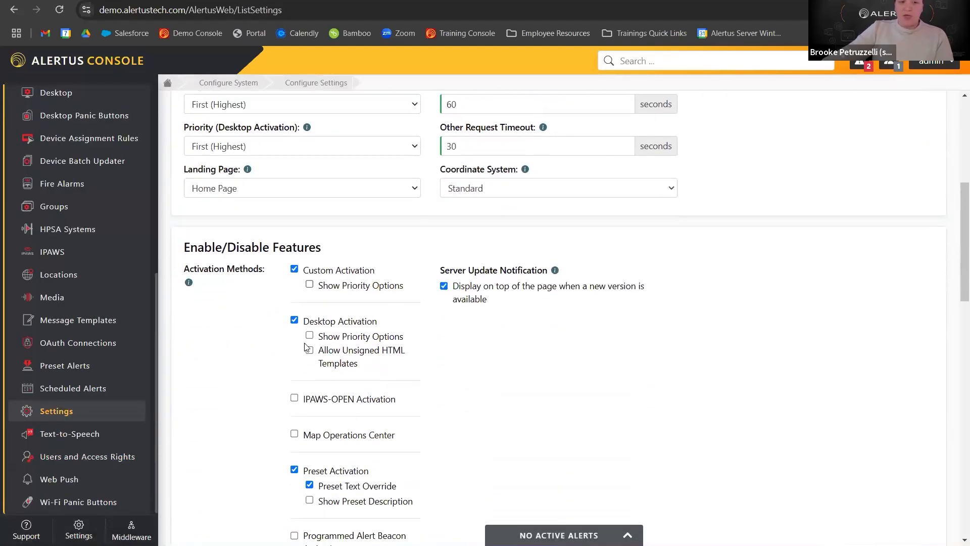
scroll(307, 347, "down", 4)
scroll(300, 258, "up", 3)
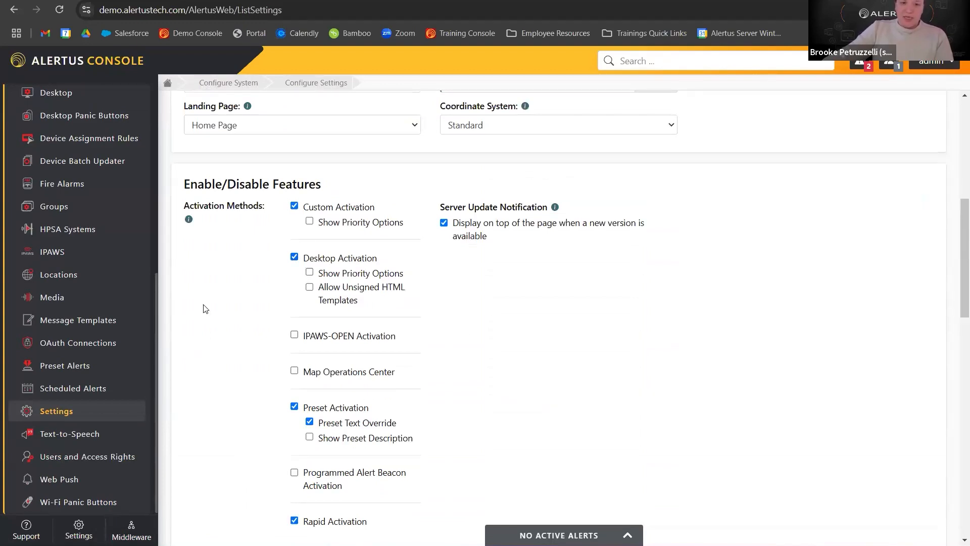
scroll(484, 256, "up", 8)
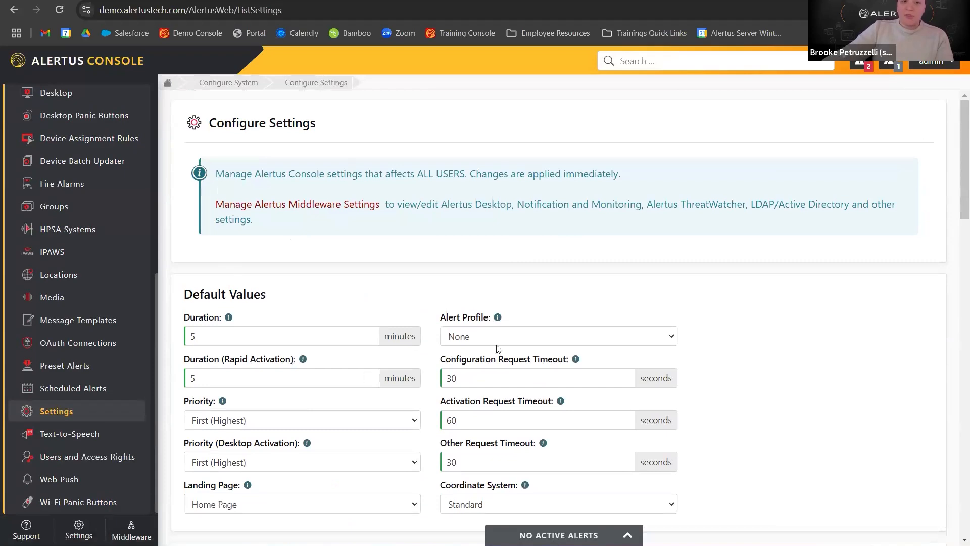
Return to Users and Access Rights and review the configured users with their roles and restrictions
left_click(57, 462)
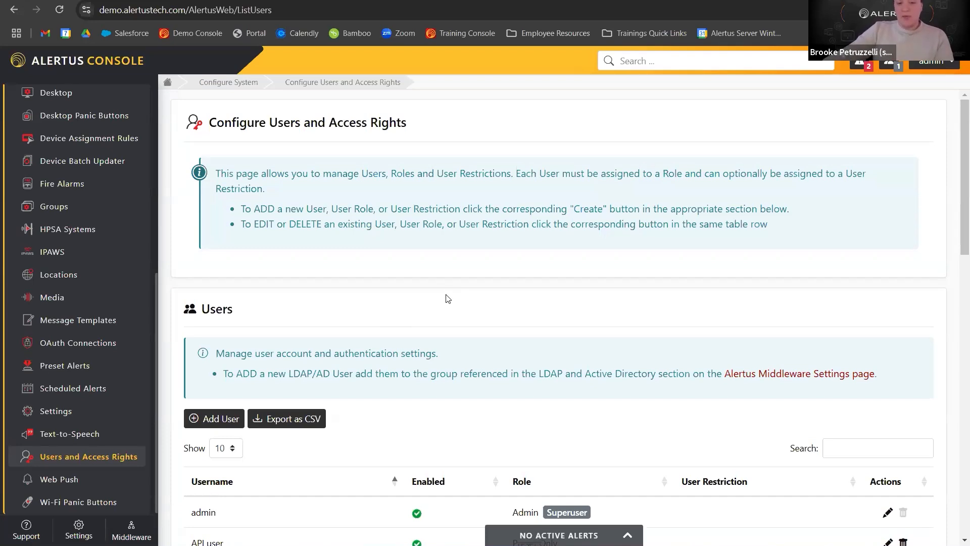
scroll(453, 291, "down", 7)
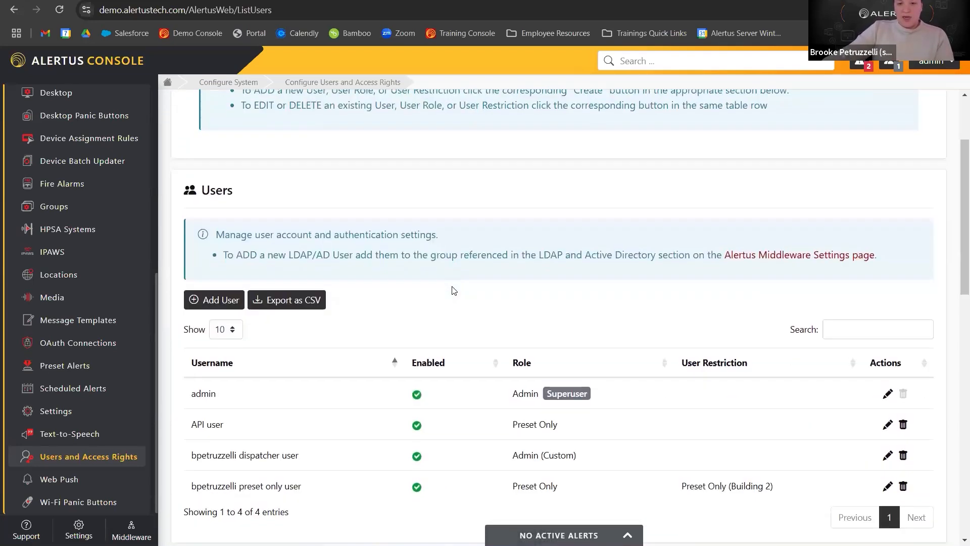
scroll(515, 130, "down", 2)
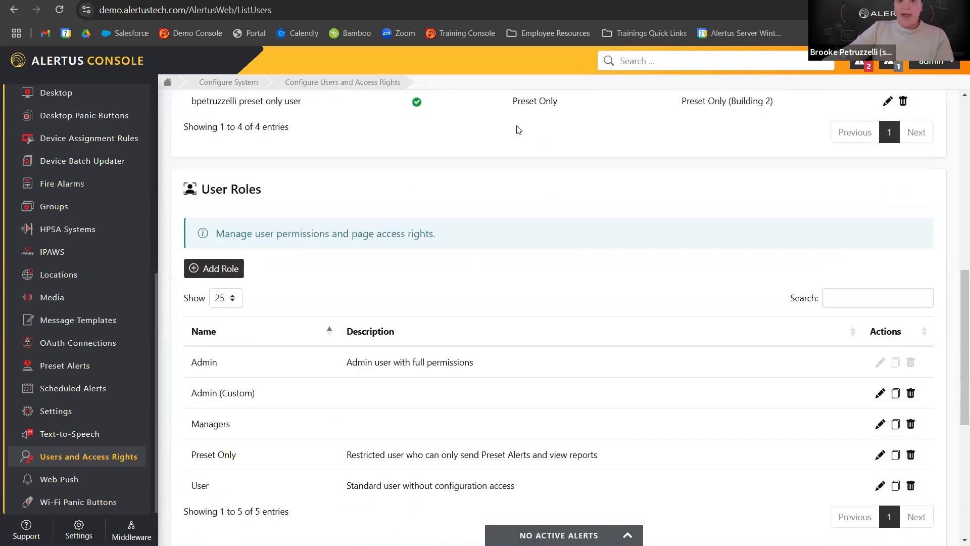